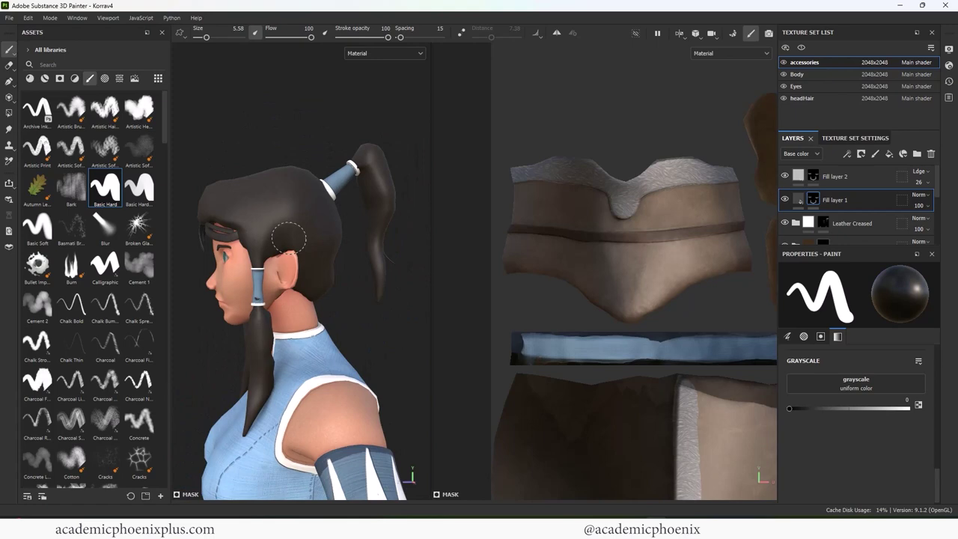
left_click_drag(289, 238, 370, 265, "alt")
right_click_drag(370, 265, 271, 255, "alt")
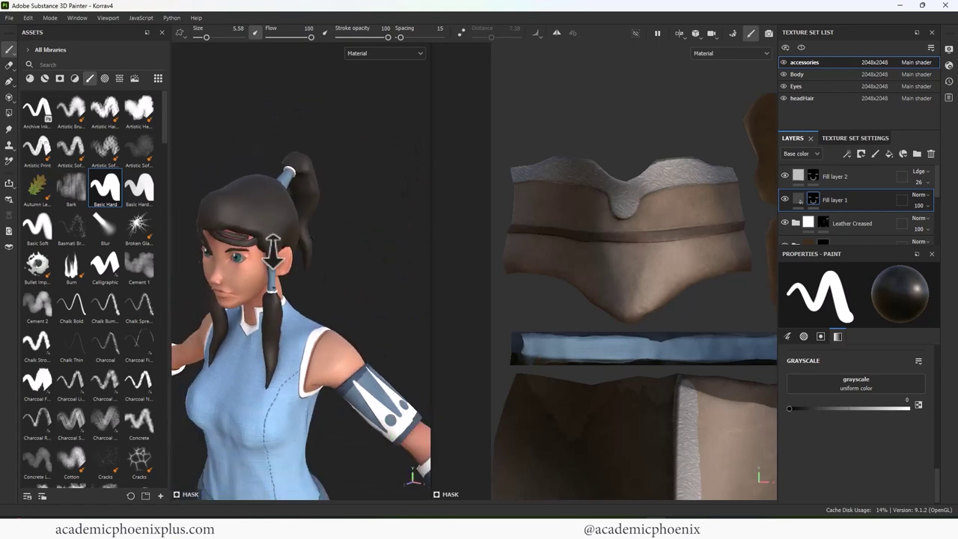
middle_click_drag(271, 255, 264, 67, "alt")
scroll(340, 200, "down", 4)
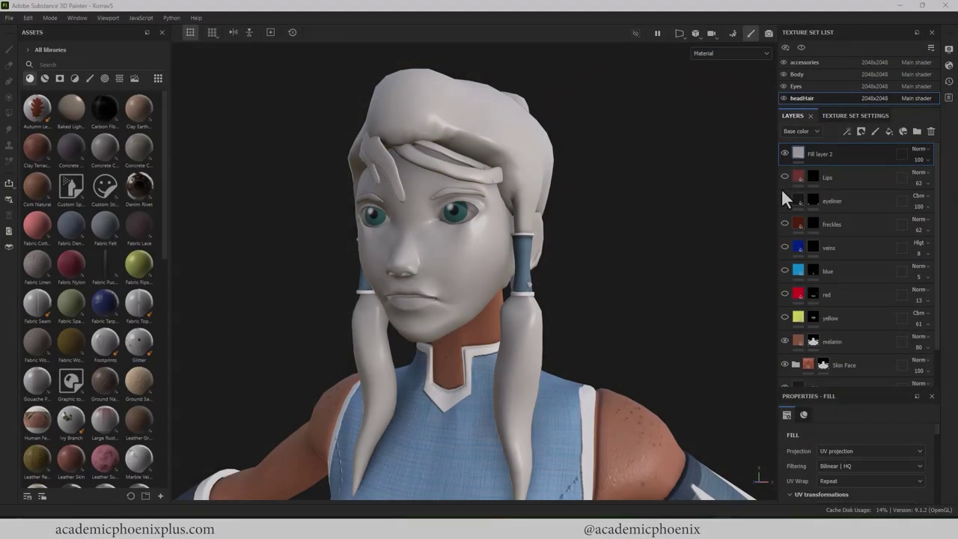
Hide the grey fill layer and show the eyeliner layer on the head to preview the finished face.
left_click(783, 153)
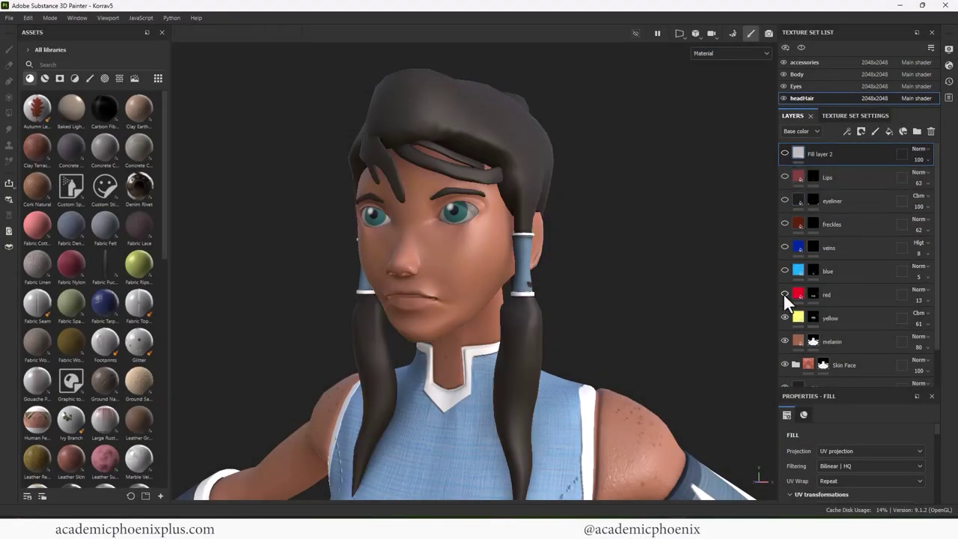
left_click(785, 200)
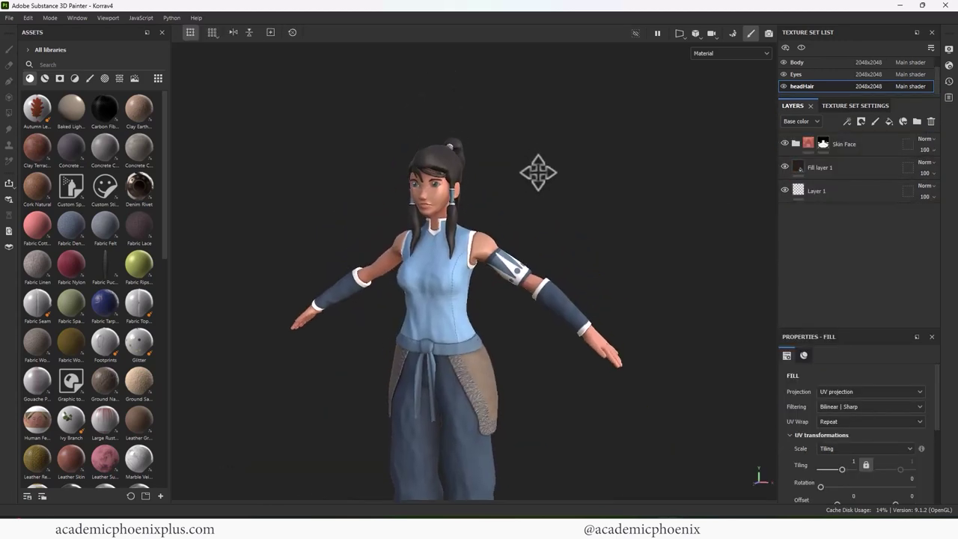
Select the Skin Face layer's mask and search the smart materials for "ski".
right_click_drag(538, 171, 648, 149, "alt")
middle_click_drag(648, 150, 516, 242, "alt")
right_click_drag(516, 242, 736, 208, "alt")
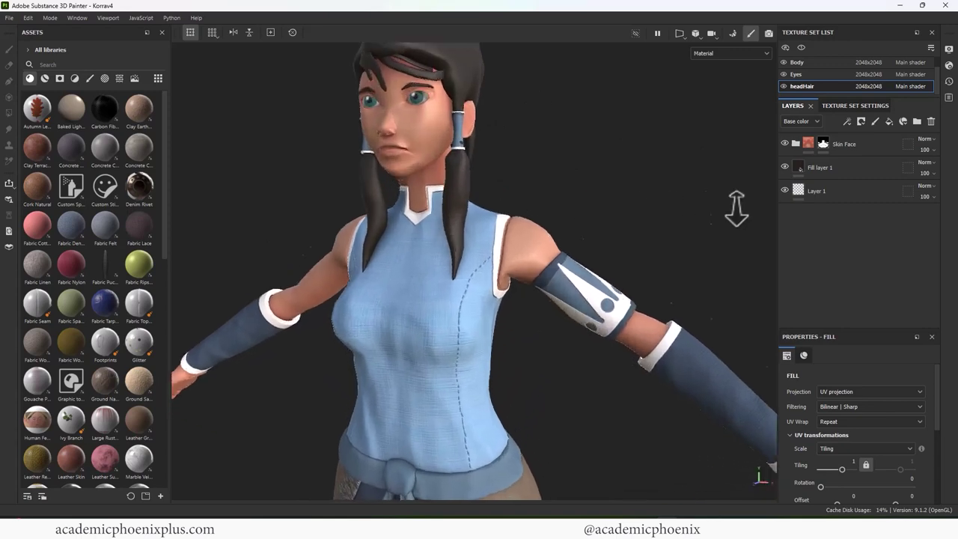
middle_click_drag(736, 208, 635, 250, "alt")
left_click_drag(636, 250, 584, 239, "alt")
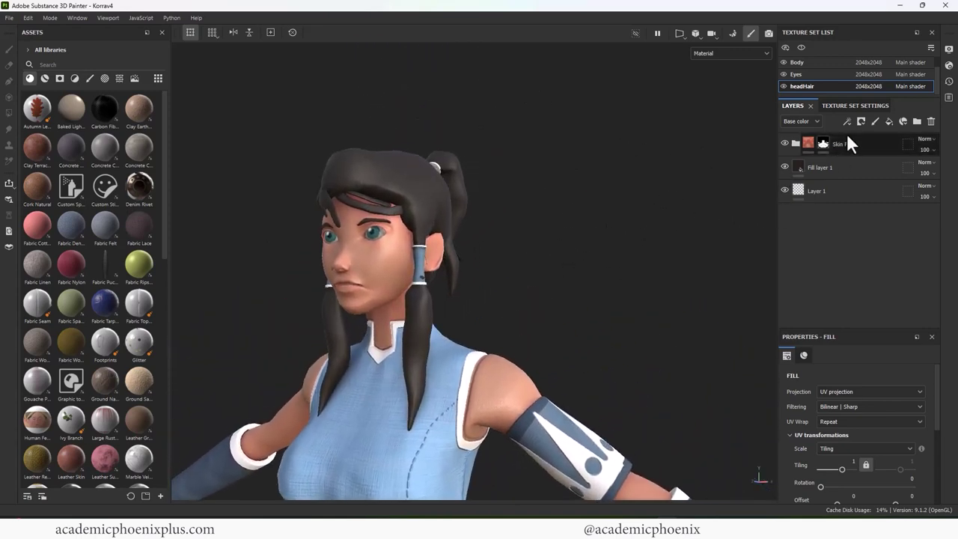
left_click(823, 144)
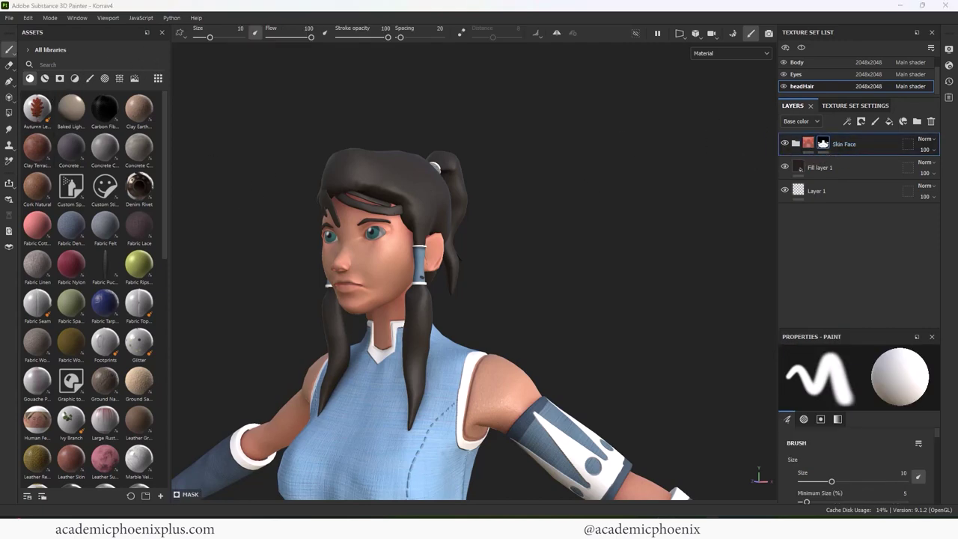
left_click(45, 78)
left_click(53, 63)
type("ski")
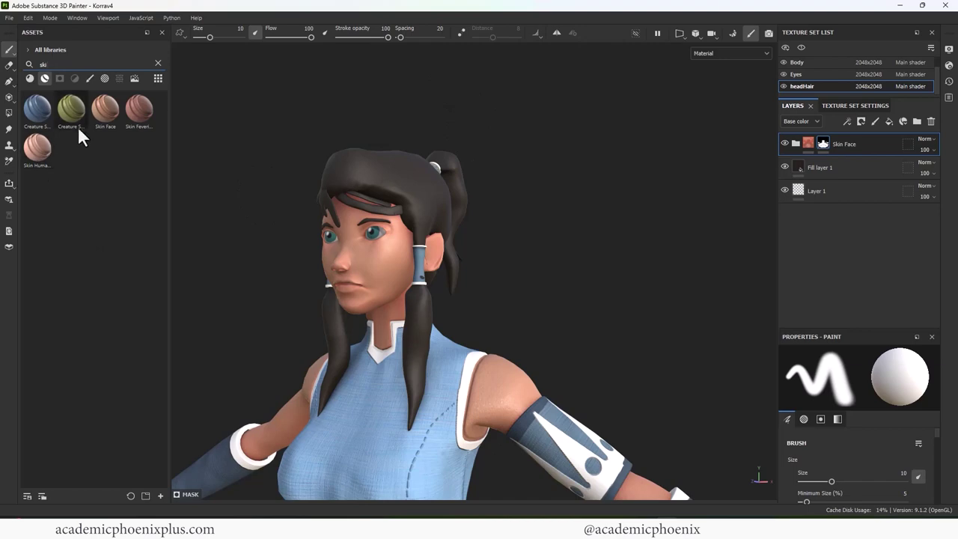
Try the Skin Face, Skin Feverish and Skin Human smart materials on the head, undoing any that get applied.
left_click_drag(105, 109, 356, 244)
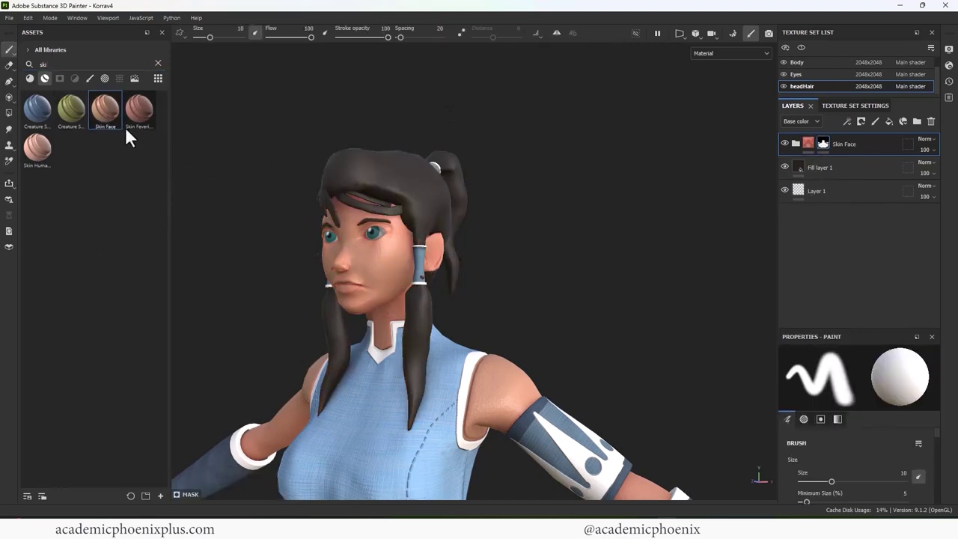
left_click_drag(139, 111, 383, 249)
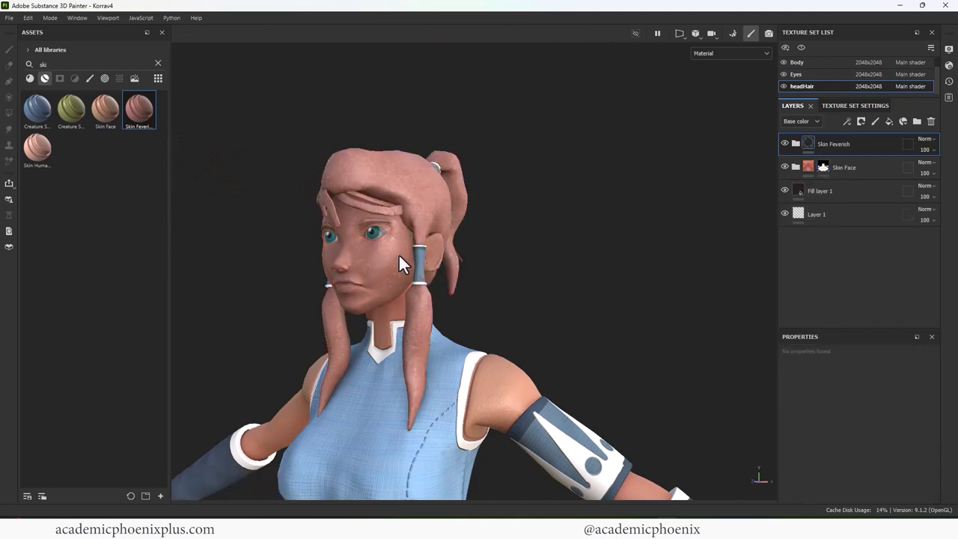
key("ctrl")
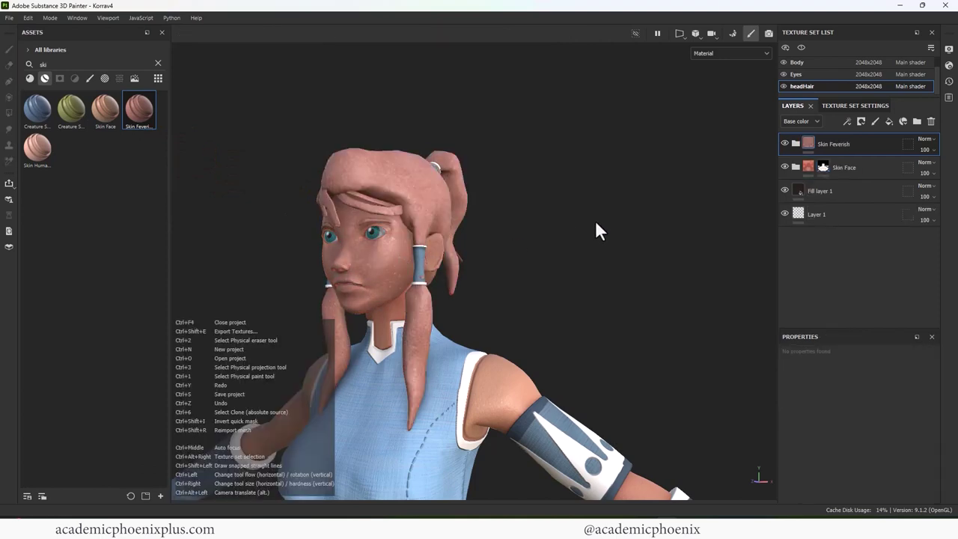
key("ctrl+z")
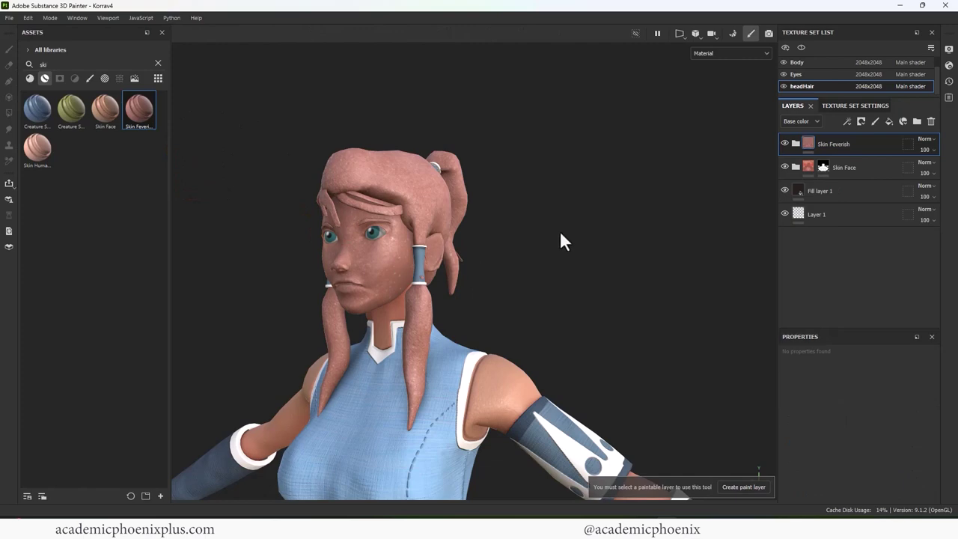
key("ctrl+z")
left_click_drag(37, 149, 392, 265)
key("ctrl+z")
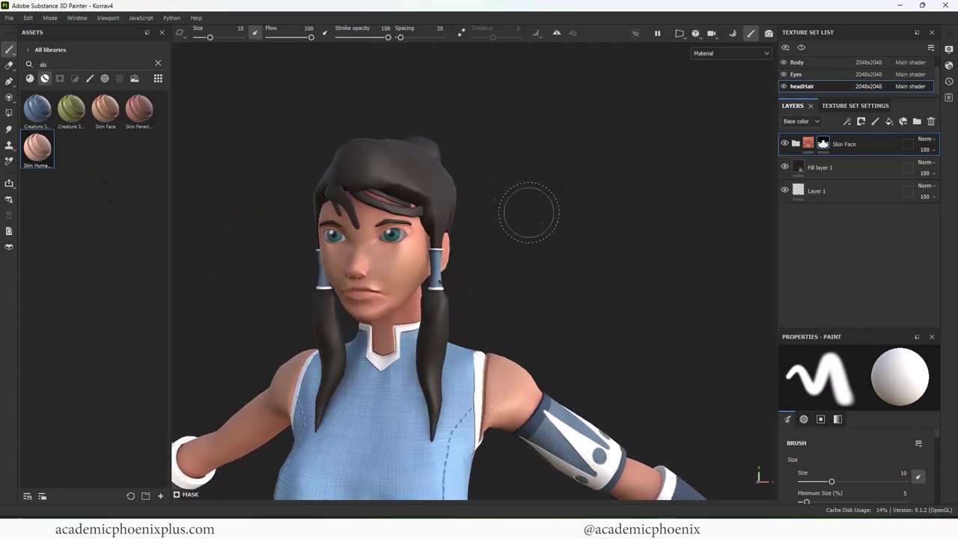
right_click_drag(544, 145, 613, 132, "alt")
middle_click_drag(557, 125, 564, 241, "alt")
right_click_drag(564, 241, 663, 202, "alt")
middle_click_drag(621, 161, 605, 263, "alt")
mouse_move(605, 263)
left_mouse_down("alt")
mouse_move(581, 224)
mouse_move(502, 216)
left_mouse_up("alt")
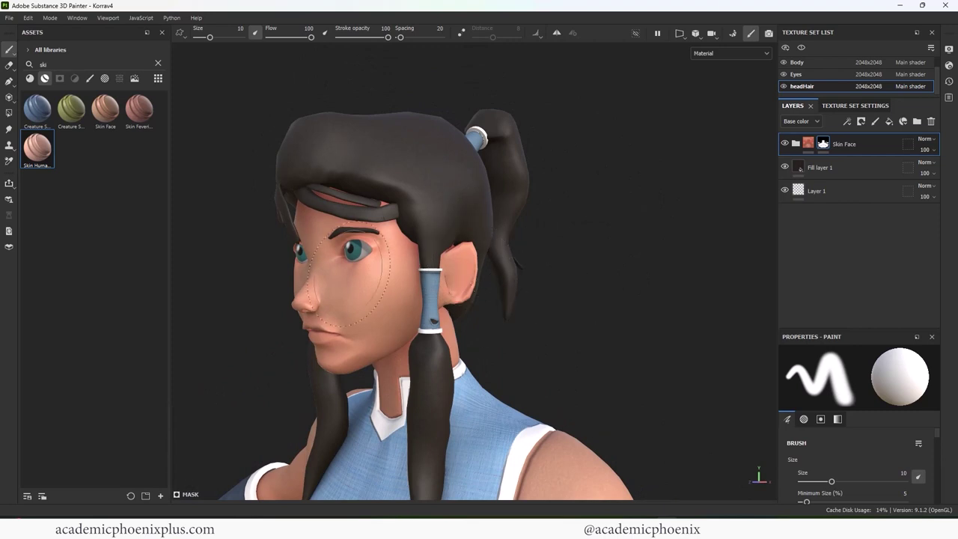
left_click_drag(569, 199, 620, 184, "alt")
mouse_move(620, 184)
right_mouse_down("alt")
mouse_move(638, 182)
mouse_move(619, 173)
right_mouse_up("alt")
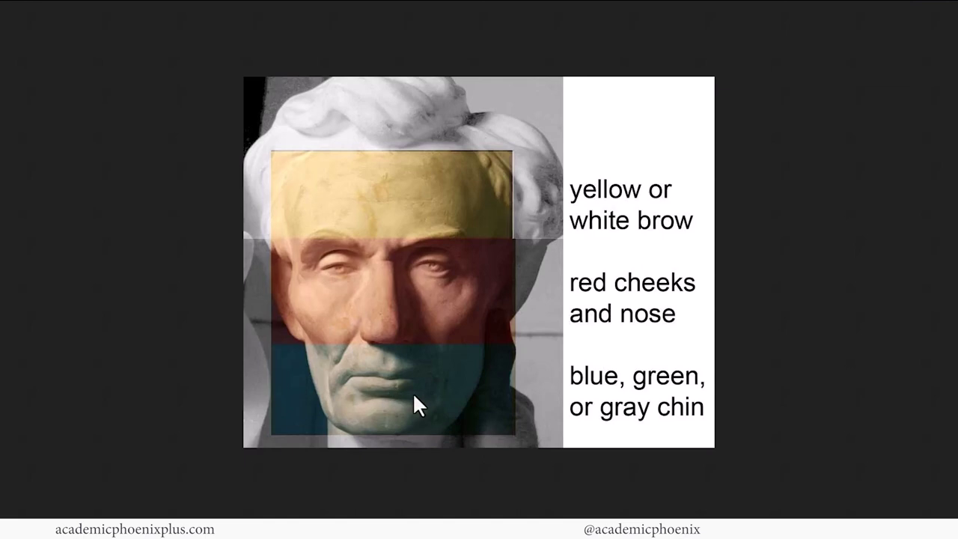
Look through the portrait and face colour zone references, including the facial muscle and vein image.
key("Right")
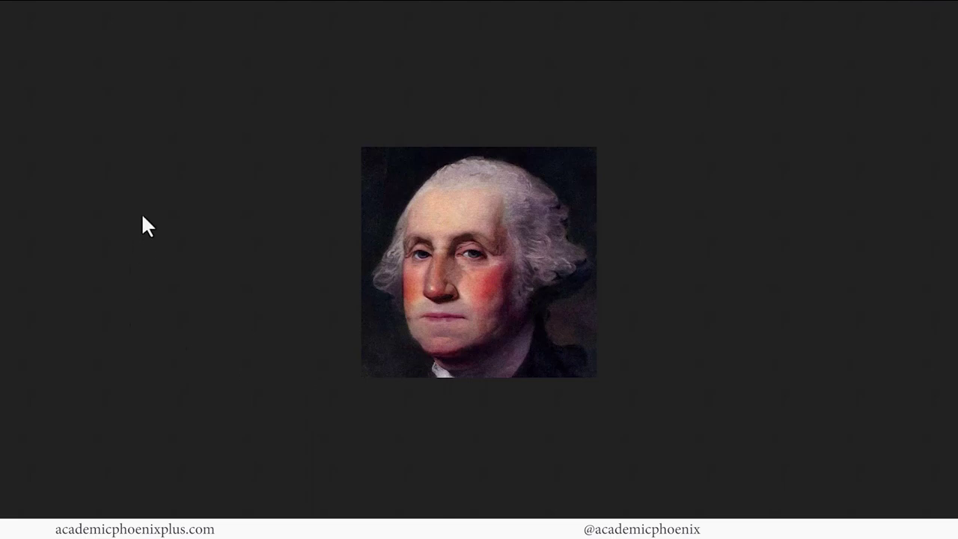
key("Right")
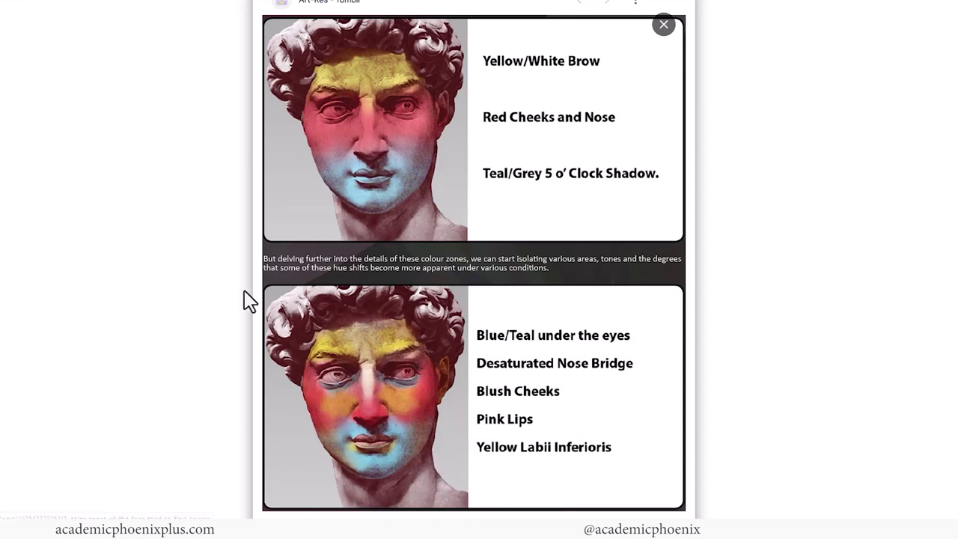
left_click_drag(1, 75, 402, 58)
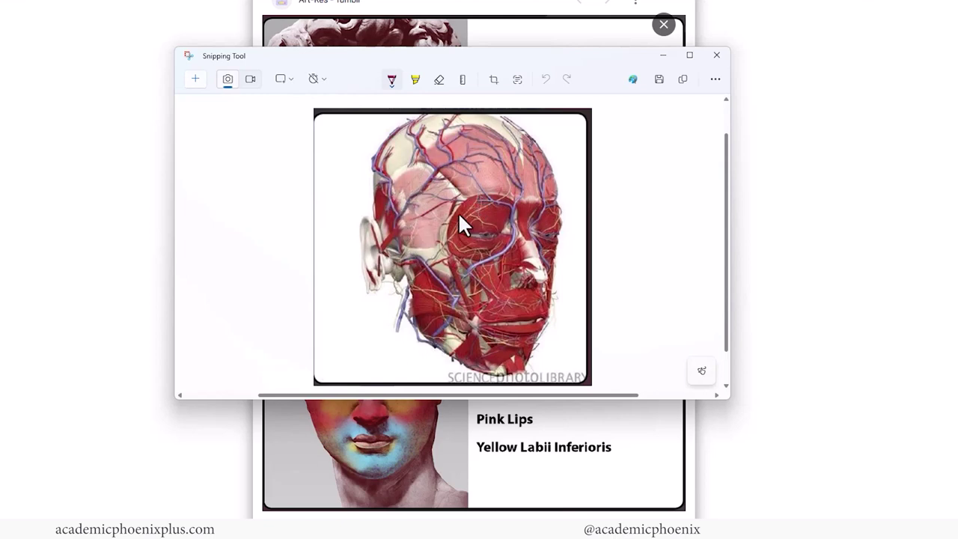
left_click_drag(564, 66, 0, 153)
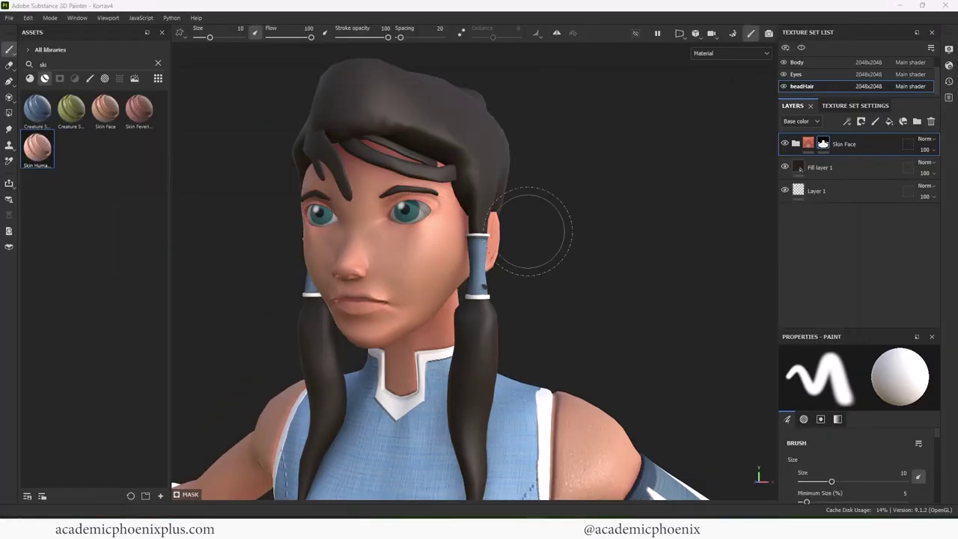
Add a fill layer above Skin Face and switch off its height, roughness, metallic, normal, opacity and emissive channels.
left_click_drag(529, 231, 545, 160, "alt")
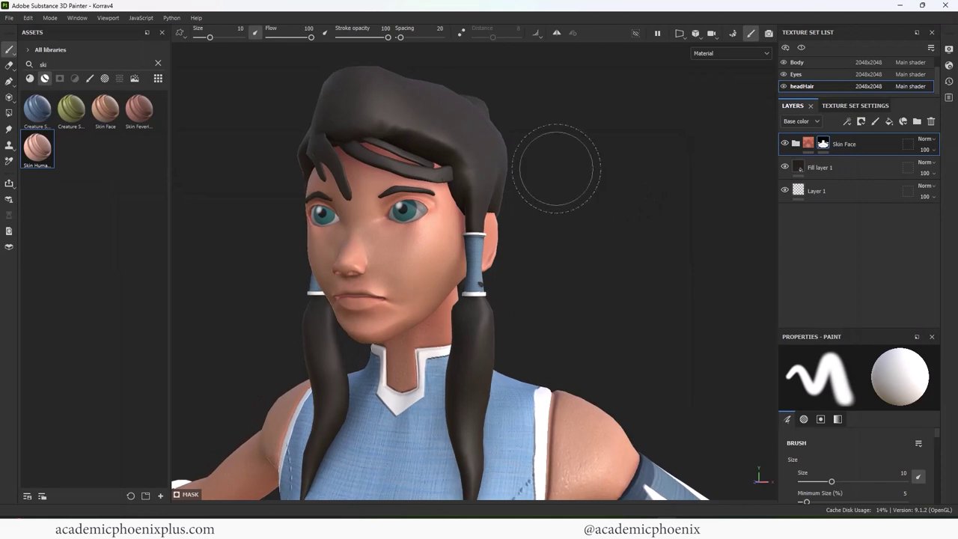
right_click_drag(545, 160, 614, 150, "alt")
middle_click_drag(613, 150, 615, 241, "alt")
left_click_drag(616, 242, 579, 156, "alt")
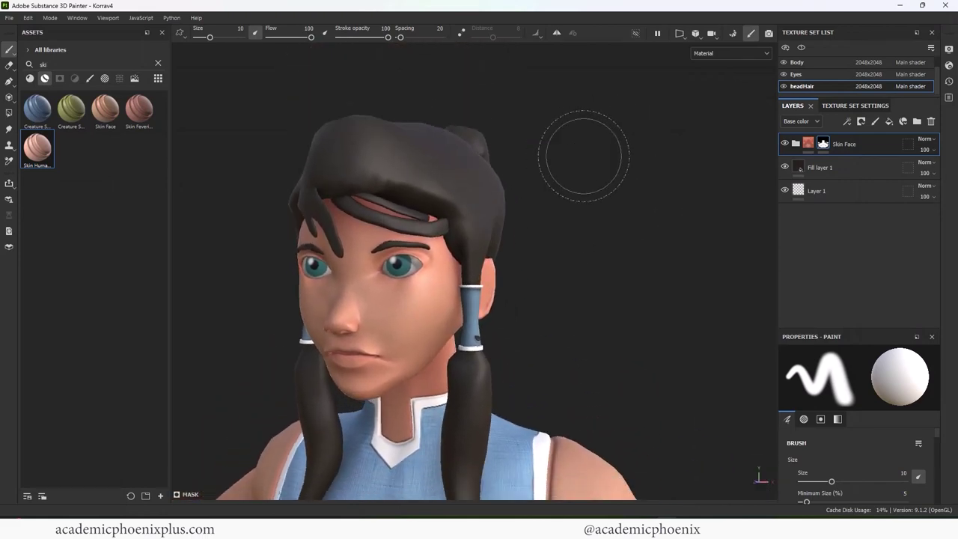
middle_click_drag(579, 157, 613, 165, "alt")
right_click_drag(613, 164, 591, 156, "alt")
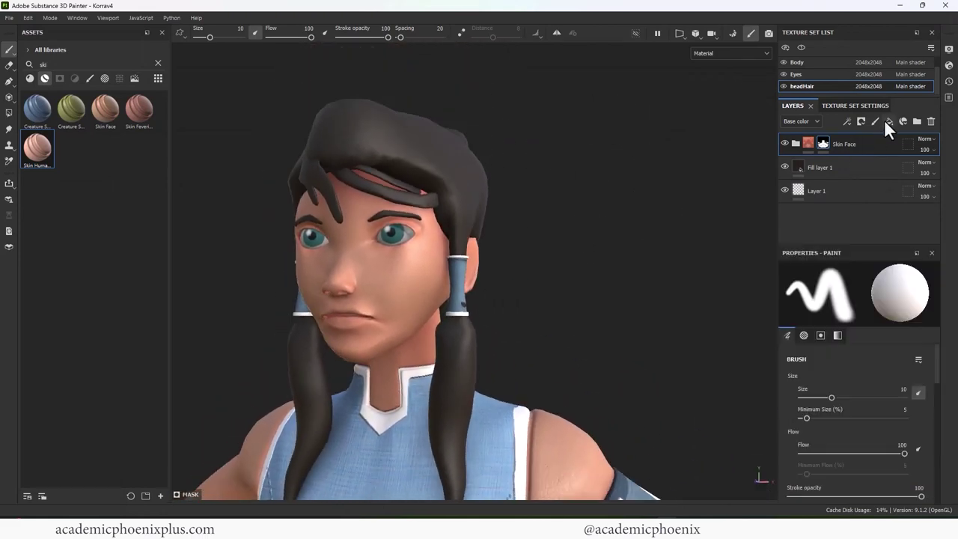
left_click(887, 122)
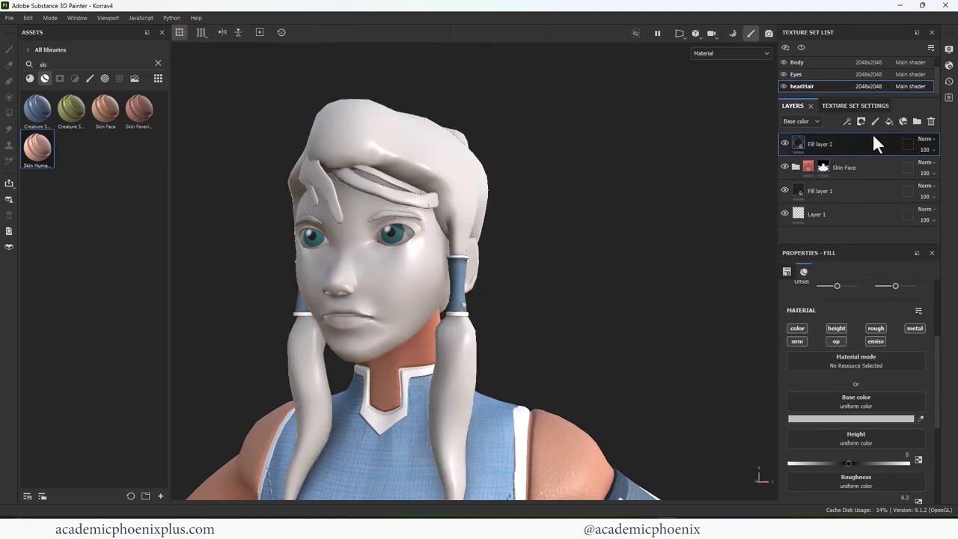
left_click(835, 328)
left_click(873, 327)
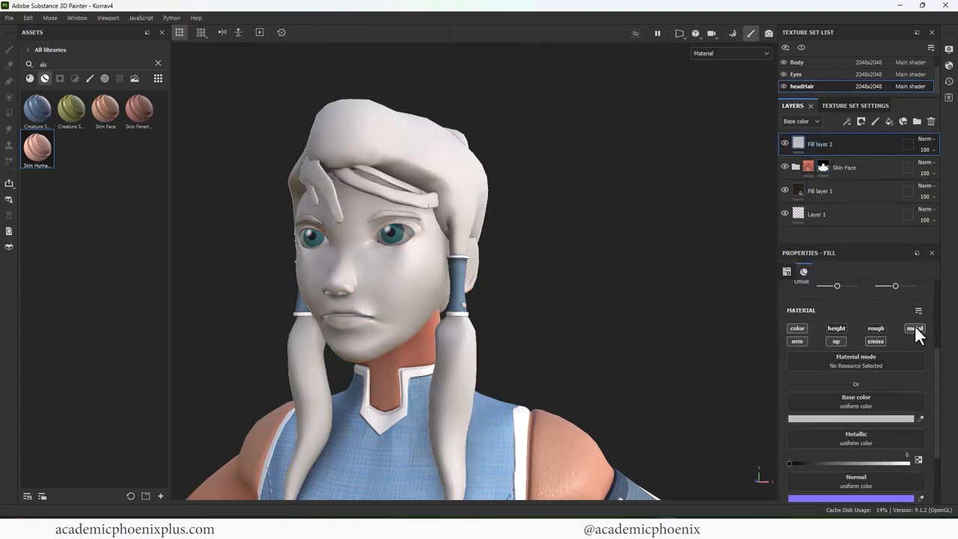
left_click(914, 328)
left_click(837, 341)
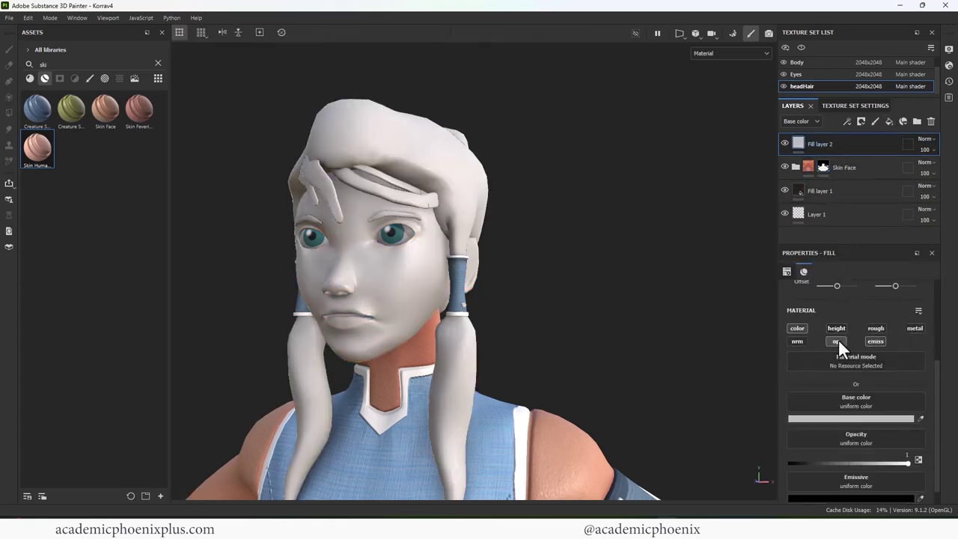
Set the new fill layer's base color to light yellow, F9FC69.
left_click(859, 418)
left_click(840, 441)
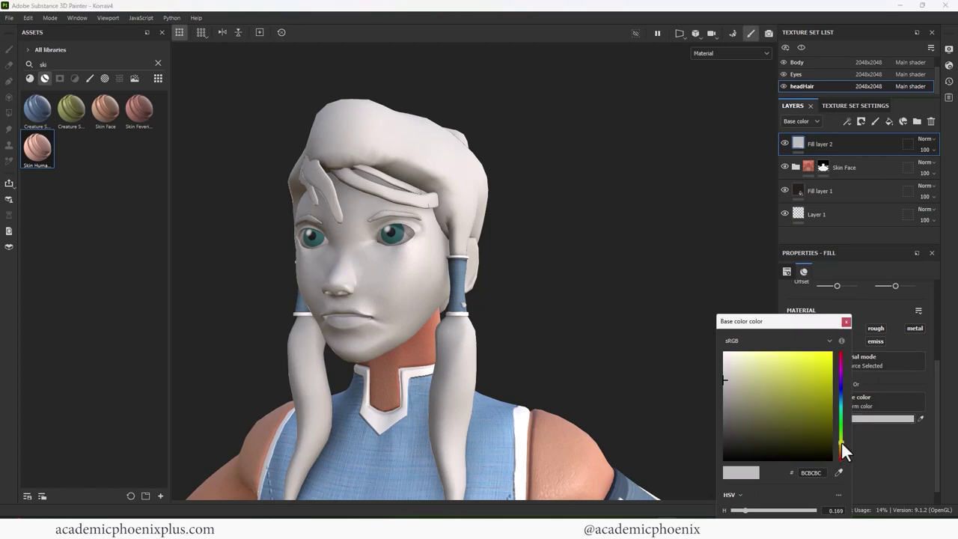
left_click(832, 361)
left_click(814, 356)
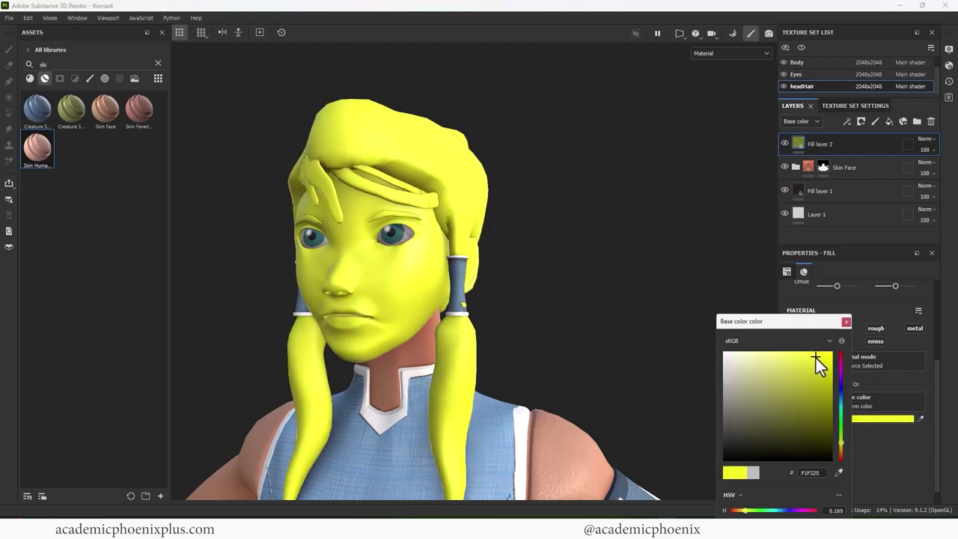
left_click_drag(815, 358, 790, 354)
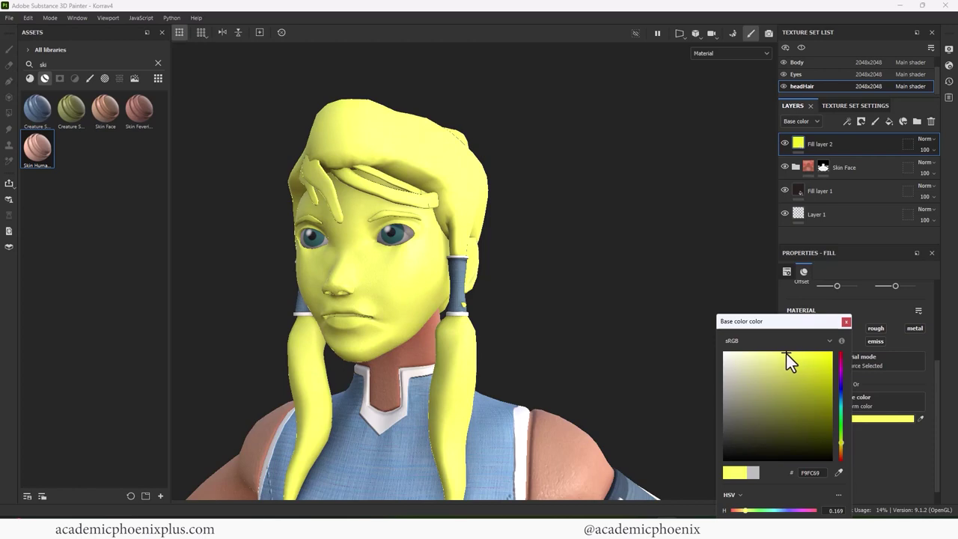
left_click(845, 321)
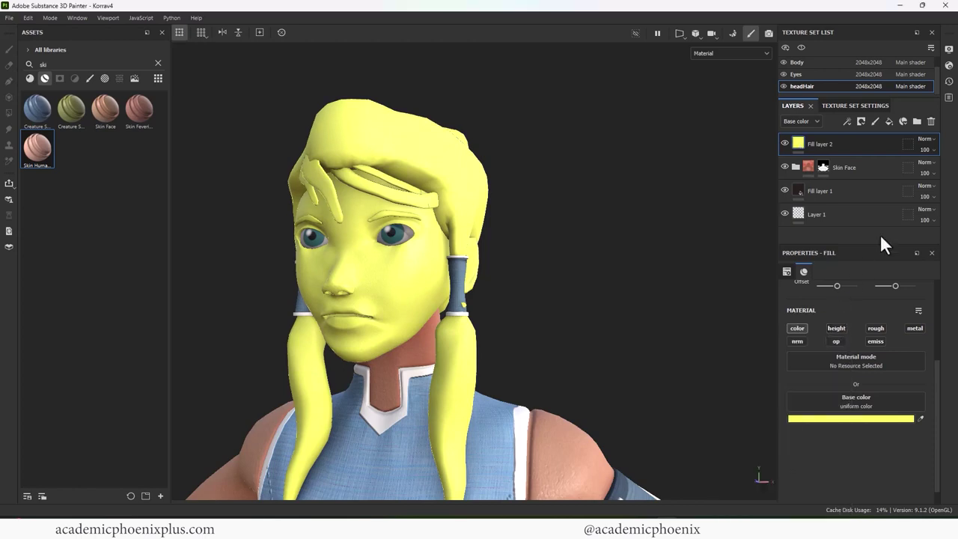
Add a black mask to the yellow fill layer and choose the Dirt 1 brush from the full brush library.
right_click(797, 142)
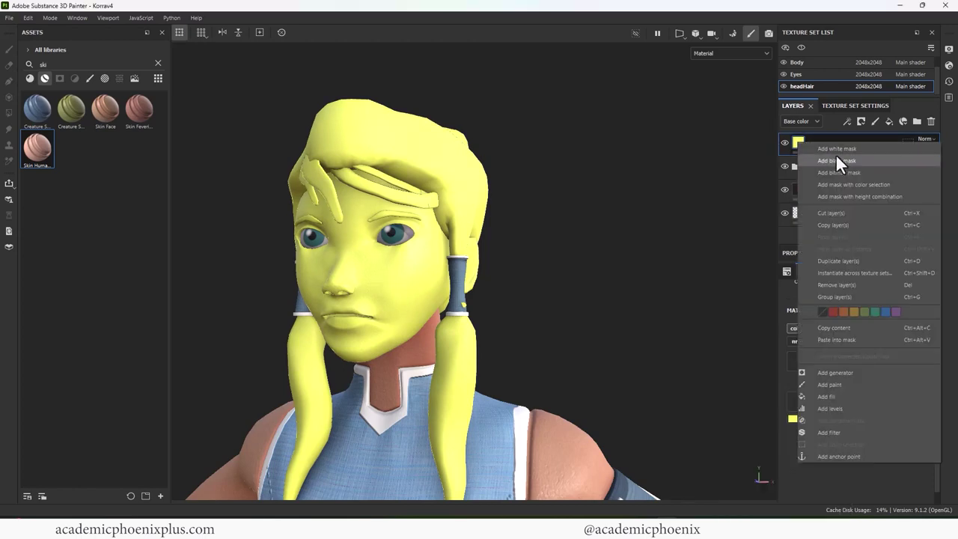
left_click(838, 158)
left_click(89, 77)
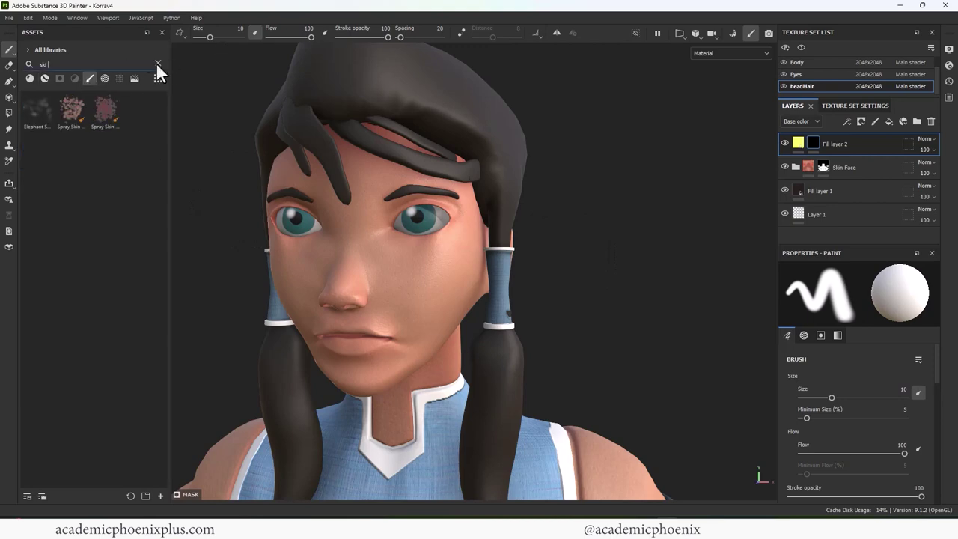
left_click(158, 63)
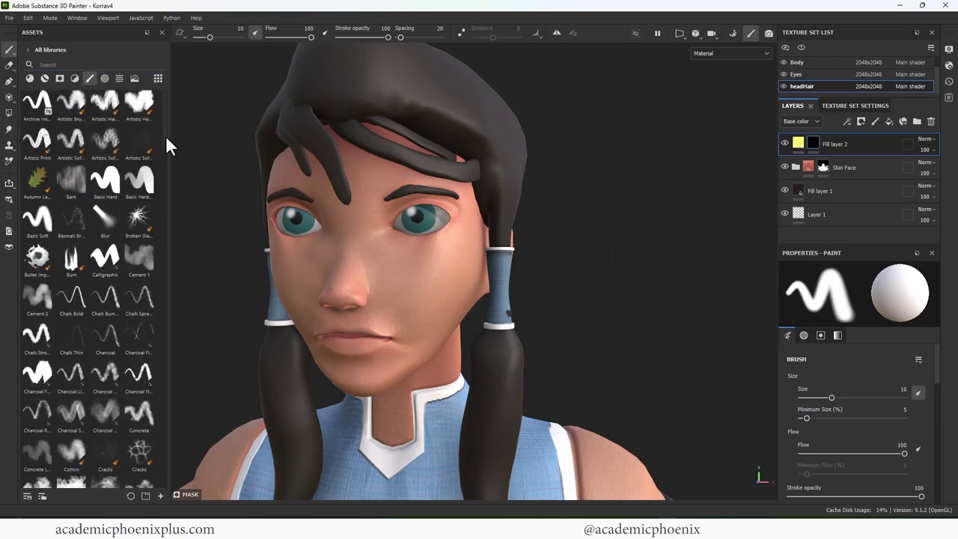
left_click_drag(166, 136, 172, 172)
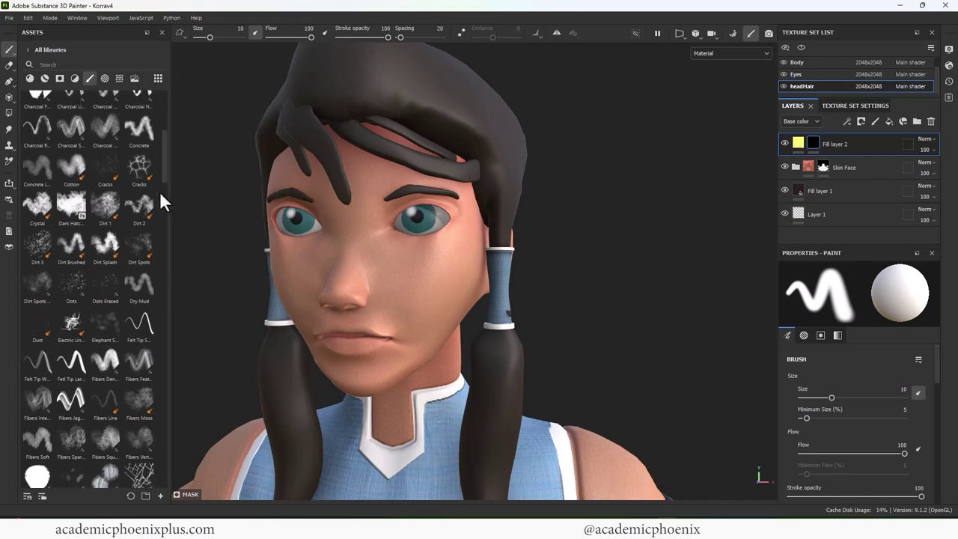
left_click(107, 200)
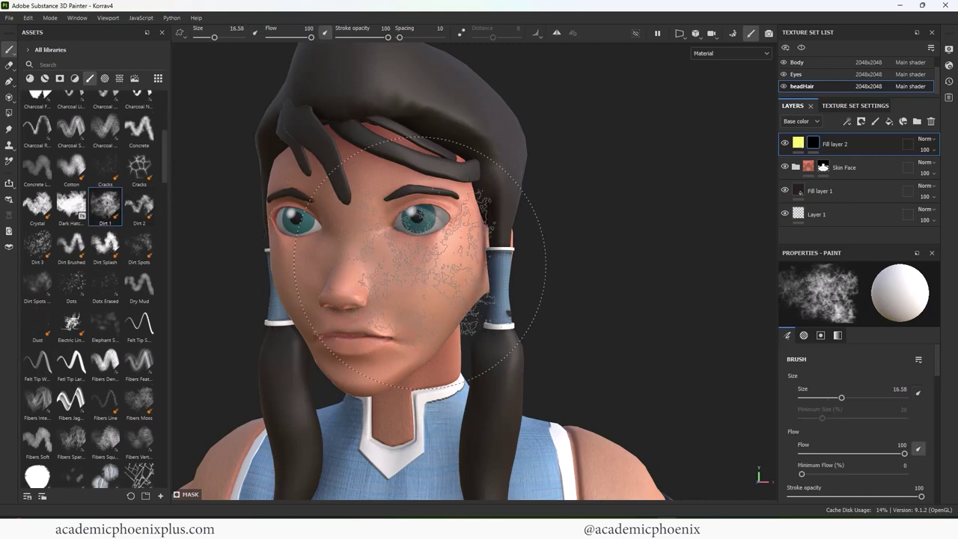
Reduce the brush size to 5.15 and paint the yellow mask across the forehead on both sides.
key("bracketleft")
key("bracketleft")
key("bracketleft")
mouse_move(372, 155)
left_mouse_down()
mouse_move(321, 143)
mouse_move(465, 161)
mouse_move(376, 151)
mouse_move(292, 179)
left_mouse_up()
left_click_drag(516, 166, 644, 170, "alt")
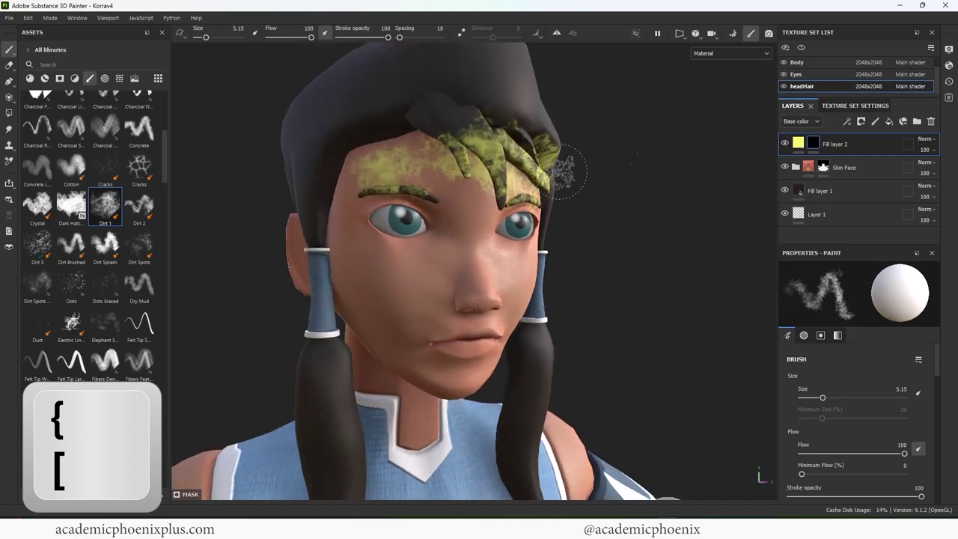
mouse_move(412, 140)
left_mouse_down()
mouse_move(363, 142)
mouse_move(335, 181)
left_mouse_up()
mouse_move(535, 152)
left_mouse_down("alt")
mouse_move(457, 165)
mouse_move(558, 202)
left_mouse_up("alt")
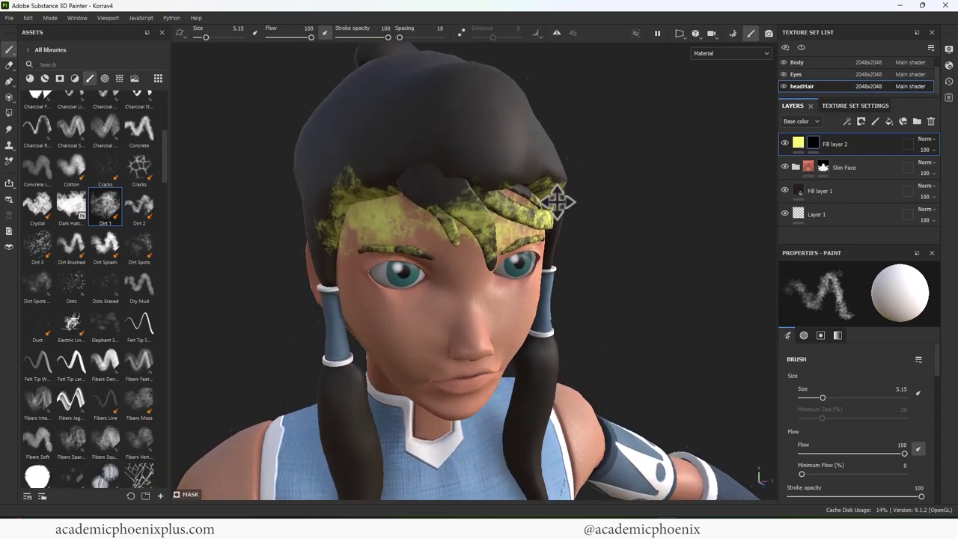
right_click_drag(557, 202, 637, 117, "alt")
Show the 3D and 2D views side by side and paint yellow over the upper forehead, hairline and cheeks.
left_click(680, 34)
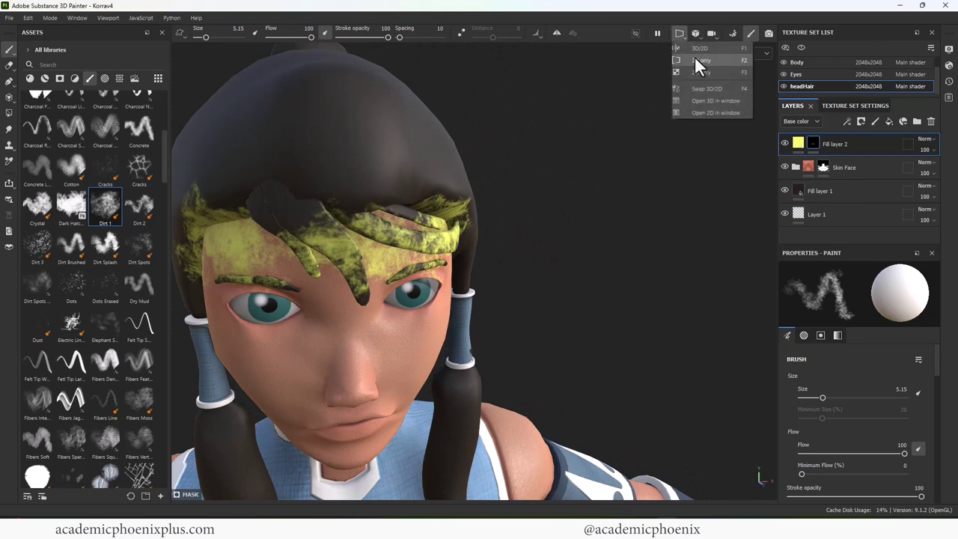
left_click(702, 49)
right_click_drag(620, 177, 552, 193, "alt")
middle_click_drag(552, 194, 568, 135, "alt")
mouse_move(627, 274)
left_mouse_down()
mouse_move(598, 238)
mouse_move(664, 228)
mouse_move(669, 247)
mouse_move(689, 256)
mouse_move(671, 273)
left_mouse_up()
mouse_move(374, 270)
left_mouse_down("alt")
mouse_move(314, 262)
mouse_move(419, 258)
left_mouse_up("alt")
middle_click_drag(419, 258, 427, 275, "alt")
mouse_move(630, 241)
left_mouse_down()
mouse_move(630, 259)
mouse_move(612, 261)
mouse_move(598, 219)
mouse_move(658, 217)
mouse_move(682, 249)
left_mouse_up()
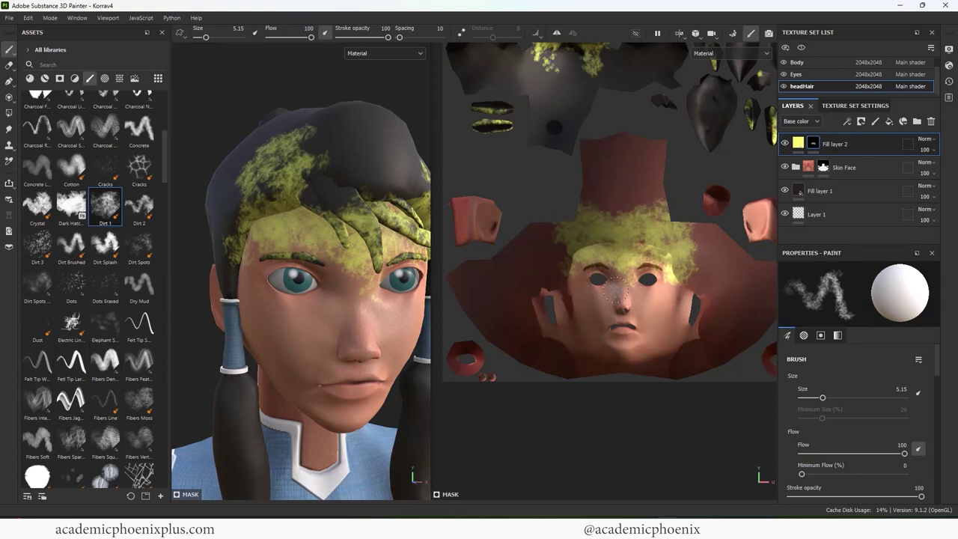
mouse_move(614, 288)
left_mouse_down()
mouse_move(599, 296)
mouse_move(637, 305)
mouse_move(657, 298)
left_mouse_up()
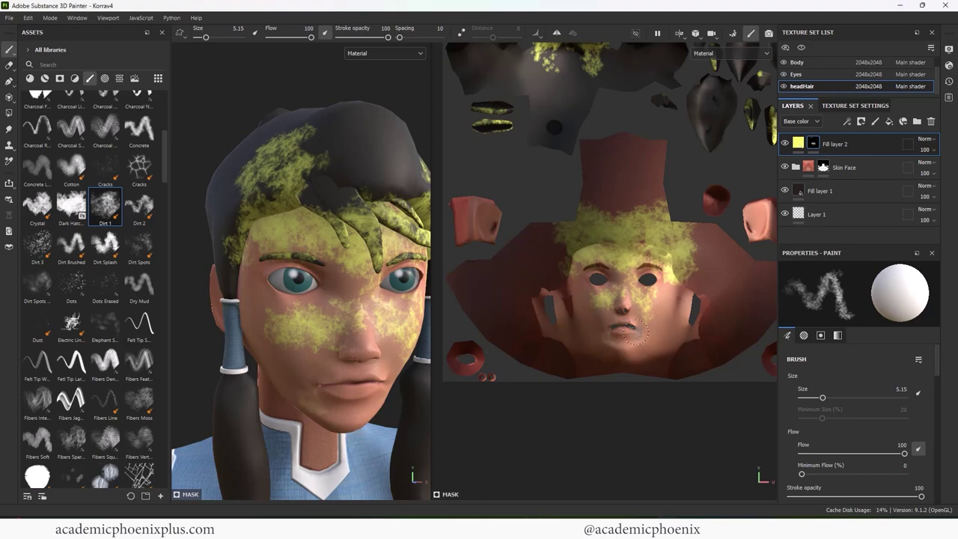
Reduce the brush size to 2.78 and undo the yellow strokes around the chin.
left_click_drag(389, 408, 348, 381, "alt")
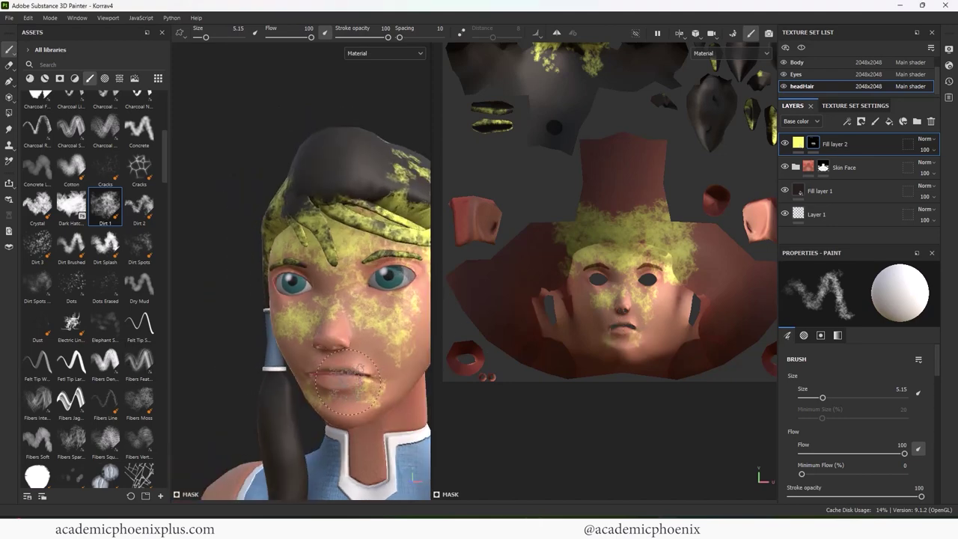
key("bracketleft")
key("bracketleft")
key("bracketleft")
key("bracketleft")
key("bracketleft")
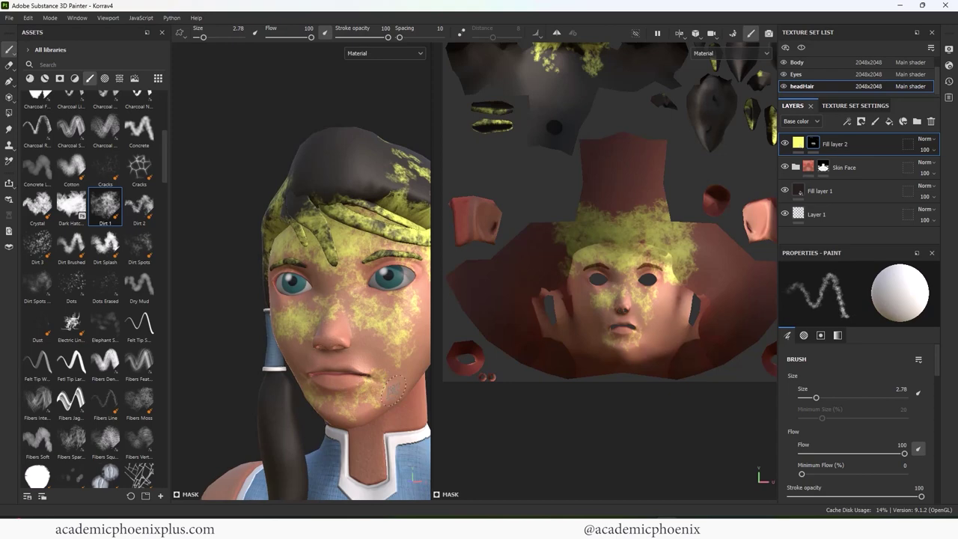
key("ctrl+z")
key("ctrl+z")
key("ctrl+z")
key("ctrl+z")
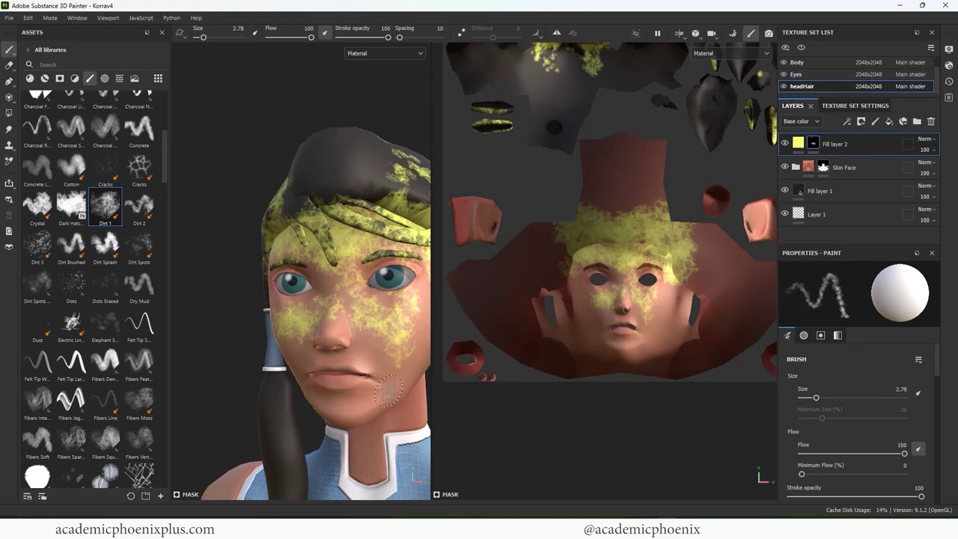
Paint small yellow patches beside both corners of the mouth.
left_click_drag(371, 381, 385, 405)
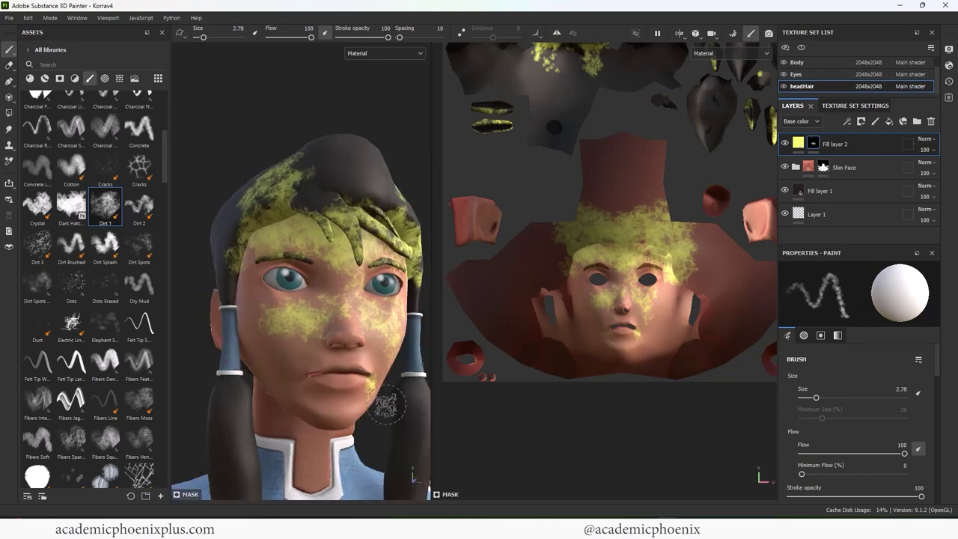
left_click_drag(302, 383, 320, 376)
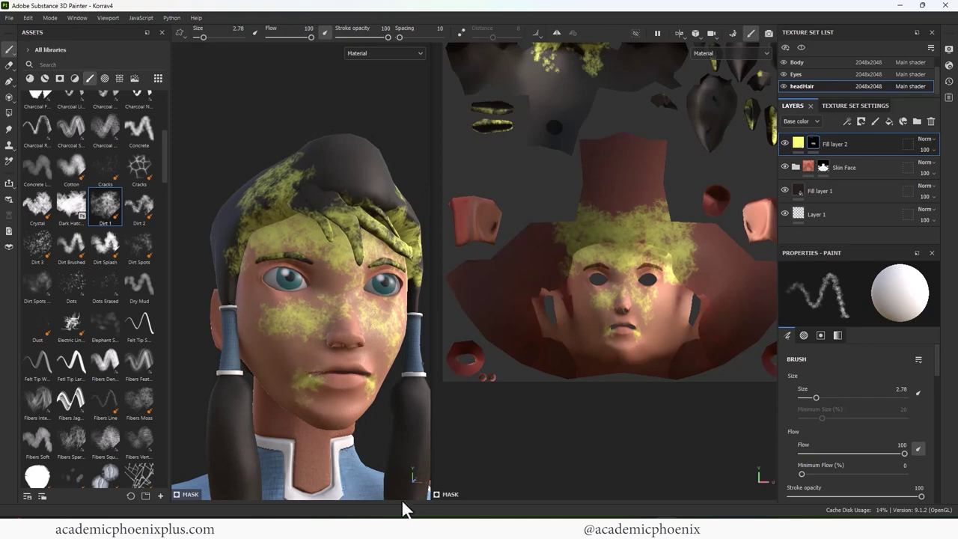
mouse_move(369, 325)
left_mouse_down("alt")
mouse_move(317, 342)
mouse_move(360, 330)
left_mouse_up("alt")
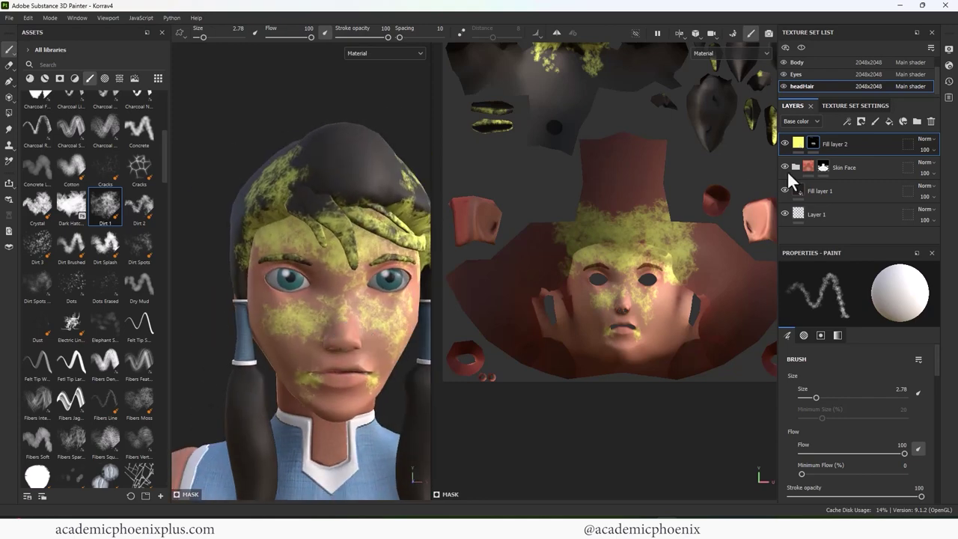
Lower the yellow fill layer's opacity to 10.
left_click(933, 150)
left_click(935, 165)
left_click(934, 163)
left_click(933, 145)
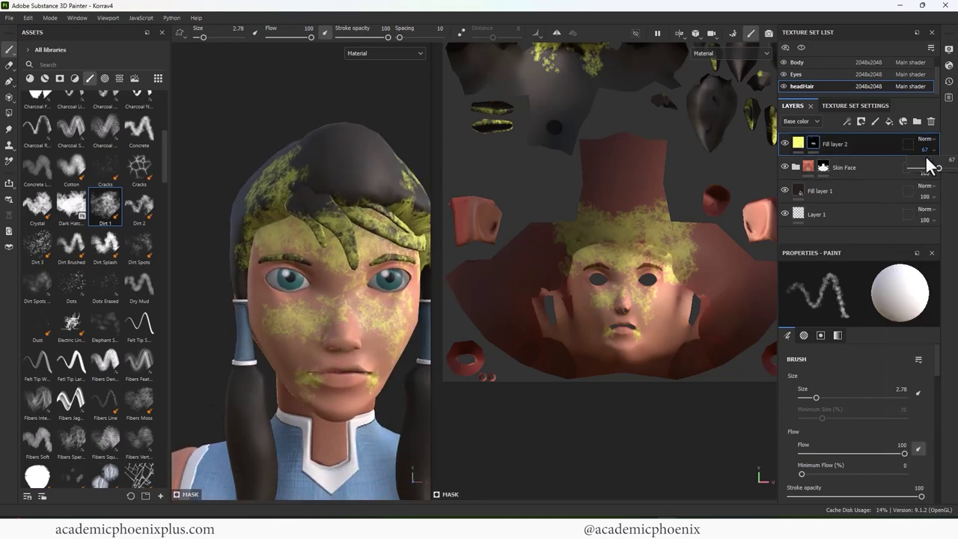
left_click_drag(930, 166, 917, 170)
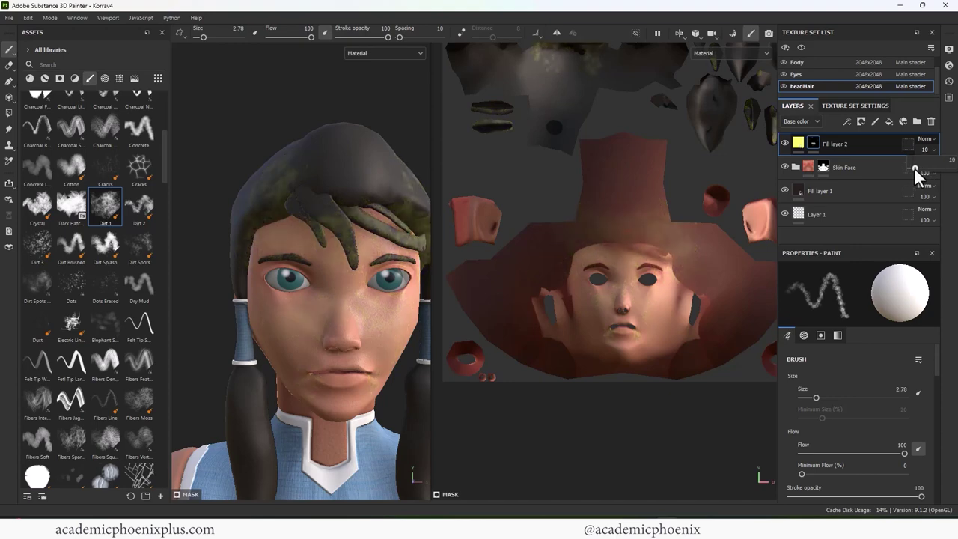
Clear the yellow mask from the hair islands in the 2D view using Polygon Fill in UV chunk mode with color 0.
right_click_drag(553, 213, 692, 153, "alt")
mouse_move(322, 293)
left_mouse_down("alt")
mouse_move(353, 293)
mouse_move(335, 301)
left_mouse_up("alt")
right_click_drag(550, 131, 510, 158, "alt")
mouse_move(577, 184)
middle_mouse_down("alt")
mouse_move(515, 230)
mouse_move(493, 198)
middle_mouse_up("alt")
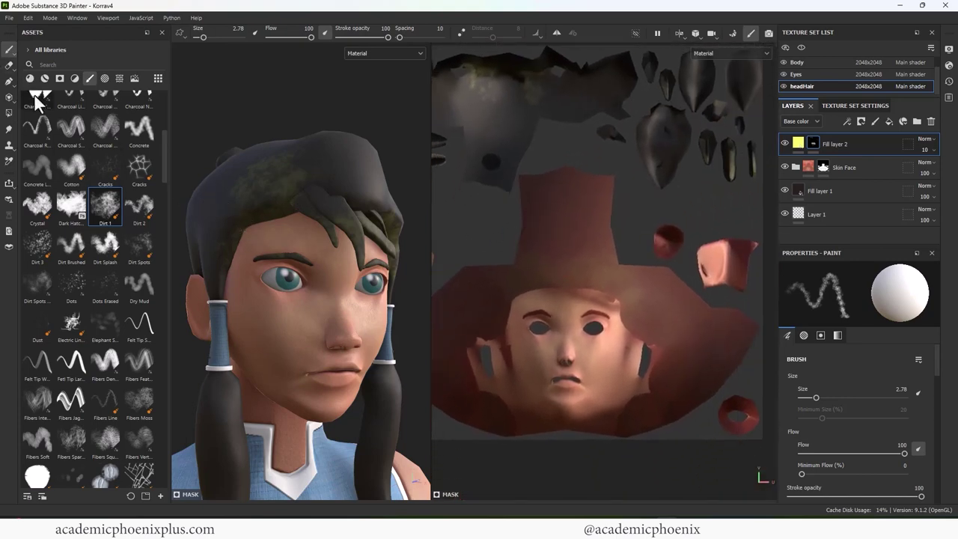
left_click(9, 113)
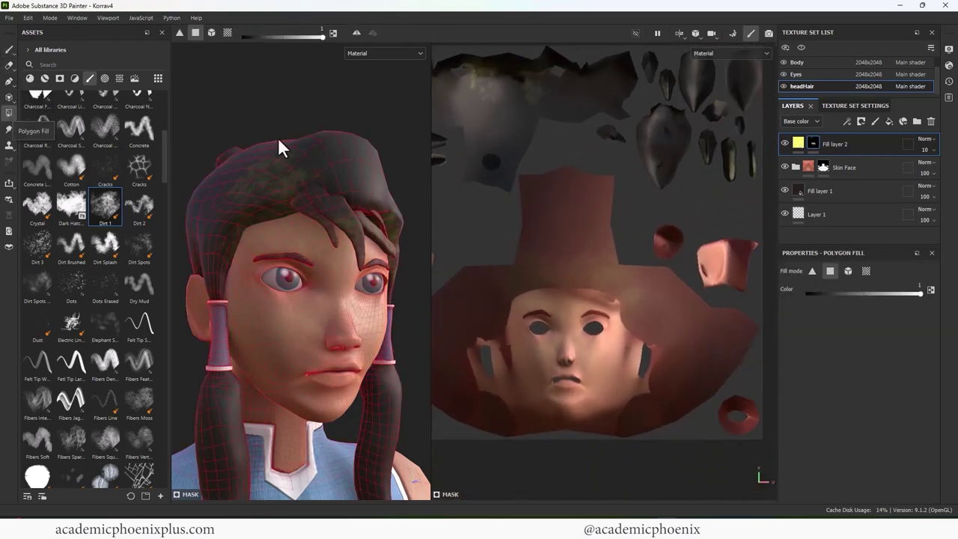
left_click(866, 270)
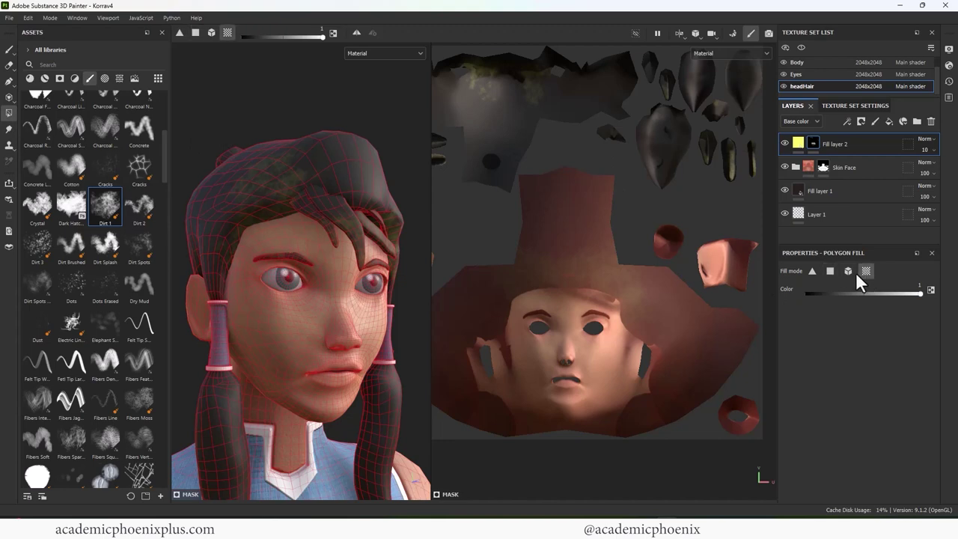
middle_click_drag(598, 112, 637, 168, "alt")
key("x")
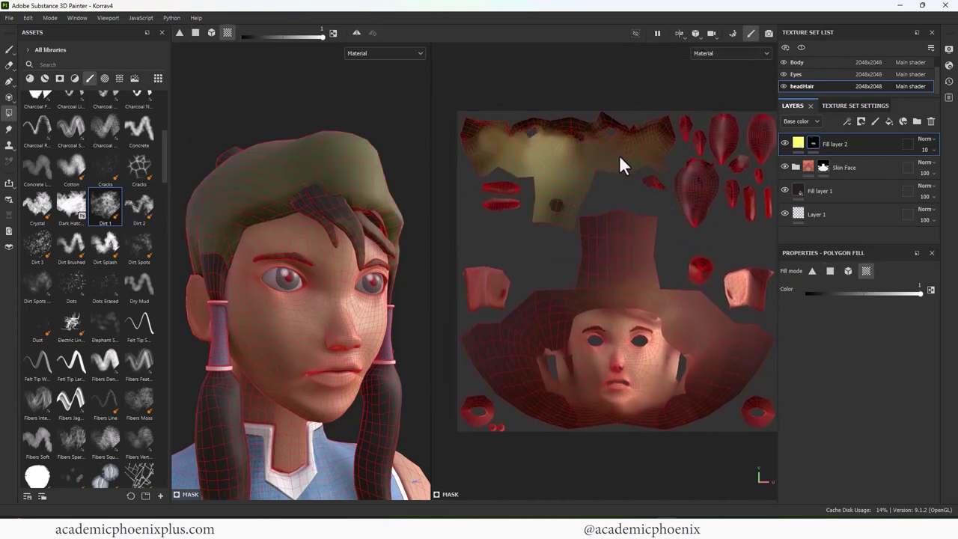
left_click(619, 155)
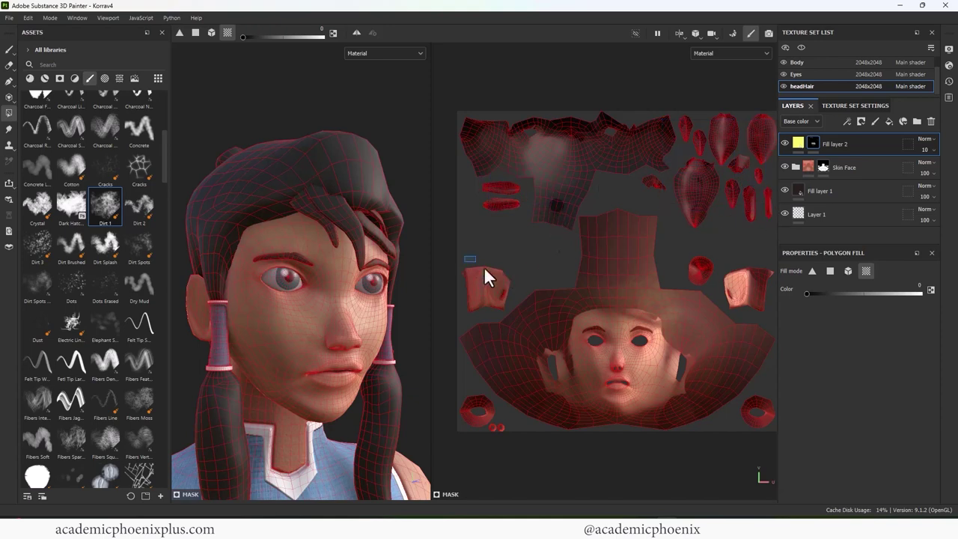
scroll(483, 277, "up", 1)
Return to the Paint brush and adjust the yellow fill layer's opacity to 14.
left_click(681, 34)
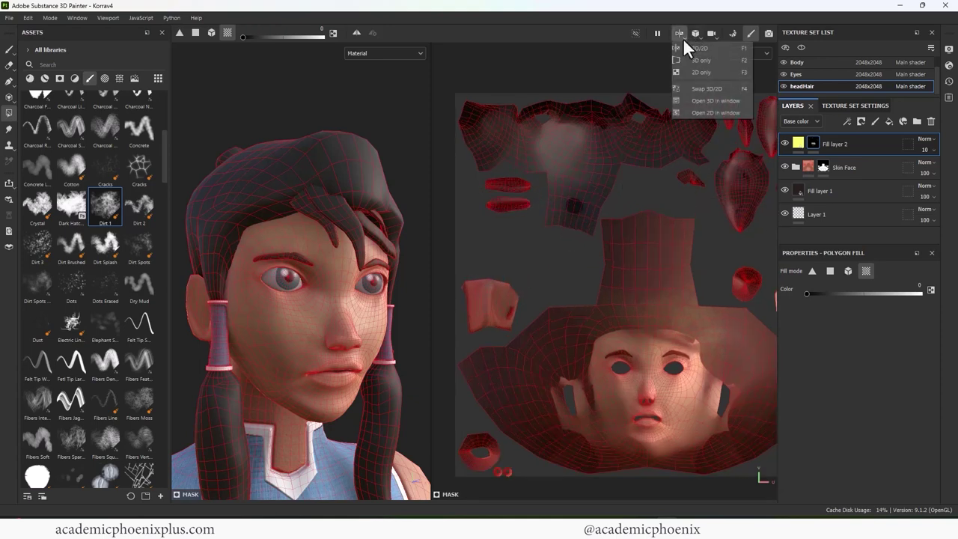
left_click(377, 109)
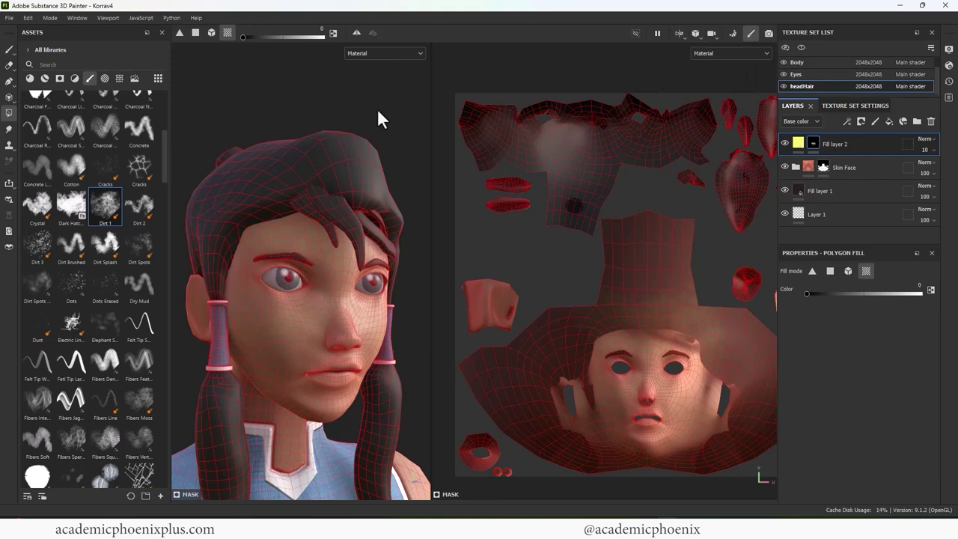
key("1")
left_click_drag(321, 114, 247, 117, "alt")
left_click(926, 150)
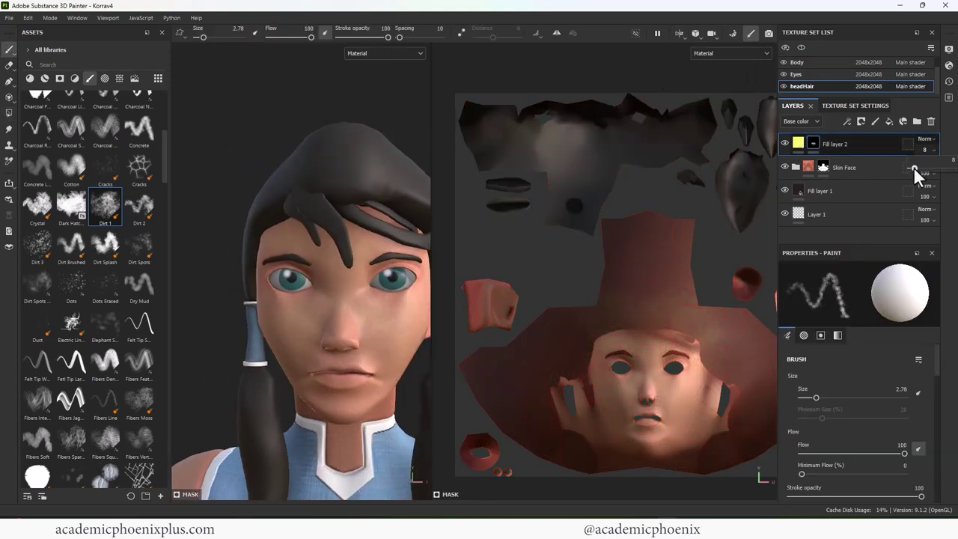
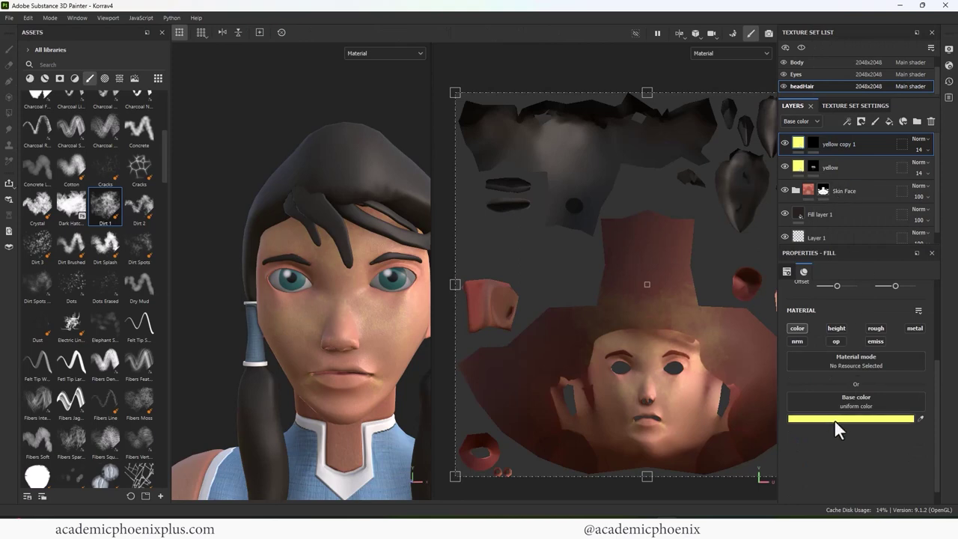
Set the base color of the yellow copy 1 layer to red, F70E21.
left_click(836, 417)
left_click_drag(840, 408, 840, 354)
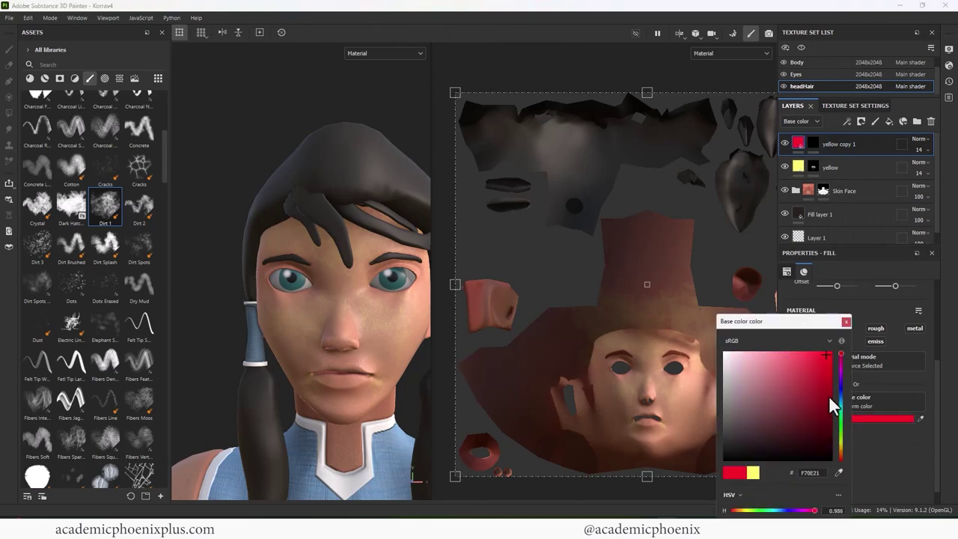
left_click(846, 321)
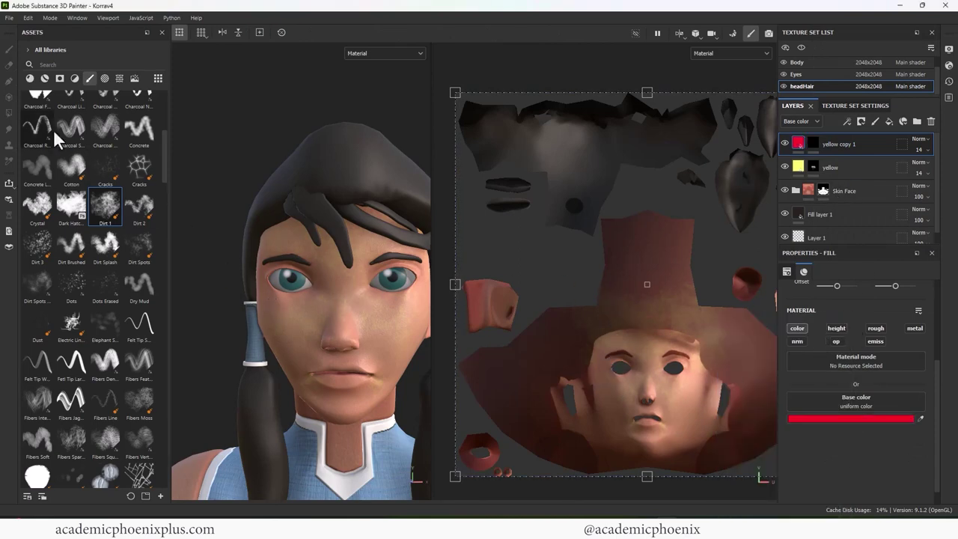
Activate the red layer's mask for painting with the Dirt 1 brush and raise the layer's opacity to 100.
left_click(108, 211)
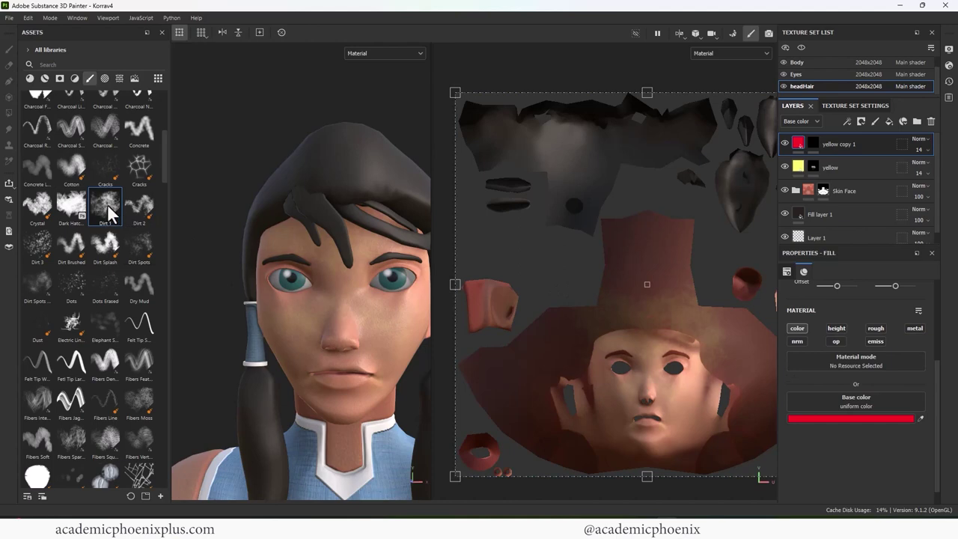
left_click(813, 143)
mouse_move(316, 275)
left_mouse_down("alt")
mouse_move(314, 247)
mouse_move(323, 243)
left_mouse_up("alt")
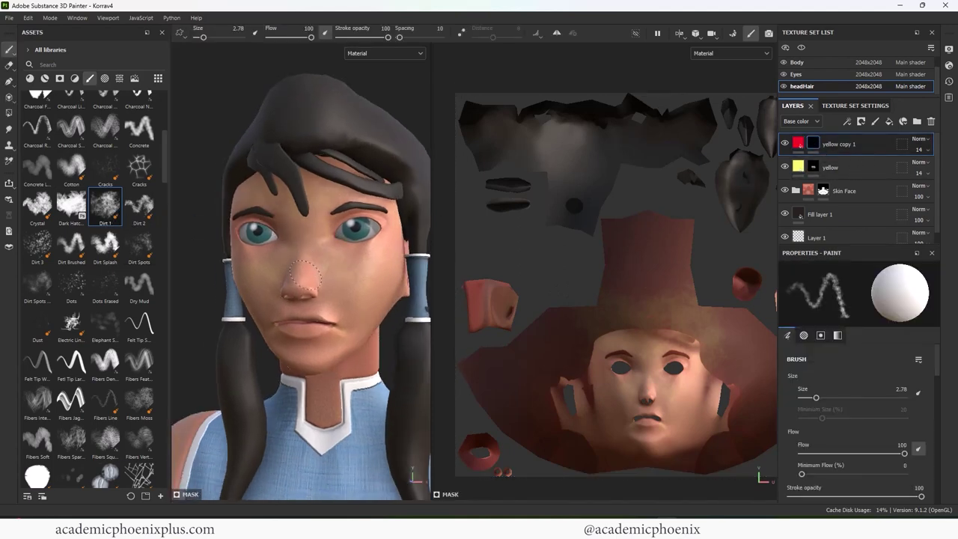
left_click(928, 152)
left_click_drag(918, 168, 951, 168)
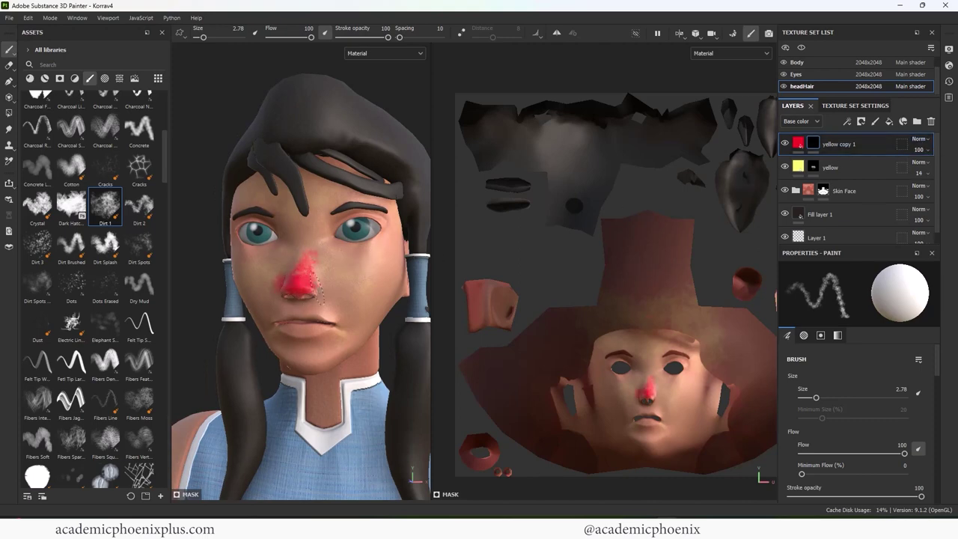
Paint red over the nose and across both cheeks up to the temples.
mouse_move(320, 287)
left_mouse_down("alt")
mouse_move(370, 288)
mouse_move(316, 297)
left_mouse_up("alt")
mouse_move(356, 286)
left_mouse_down("alt")
mouse_move(299, 287)
mouse_move(312, 292)
mouse_move(332, 278)
mouse_move(316, 289)
left_mouse_up("alt")
mouse_move(279, 314)
left_mouse_down()
mouse_move(330, 322)
mouse_move(360, 291)
mouse_move(350, 275)
mouse_move(357, 255)
mouse_move(365, 279)
mouse_move(376, 266)
mouse_move(385, 303)
mouse_move(338, 304)
mouse_move(374, 316)
mouse_move(363, 300)
mouse_move(386, 308)
mouse_move(280, 331)
mouse_move(255, 320)
mouse_move(338, 318)
mouse_move(266, 293)
mouse_move(288, 346)
mouse_move(253, 271)
mouse_move(236, 266)
mouse_move(244, 314)
mouse_move(252, 301)
left_mouse_up()
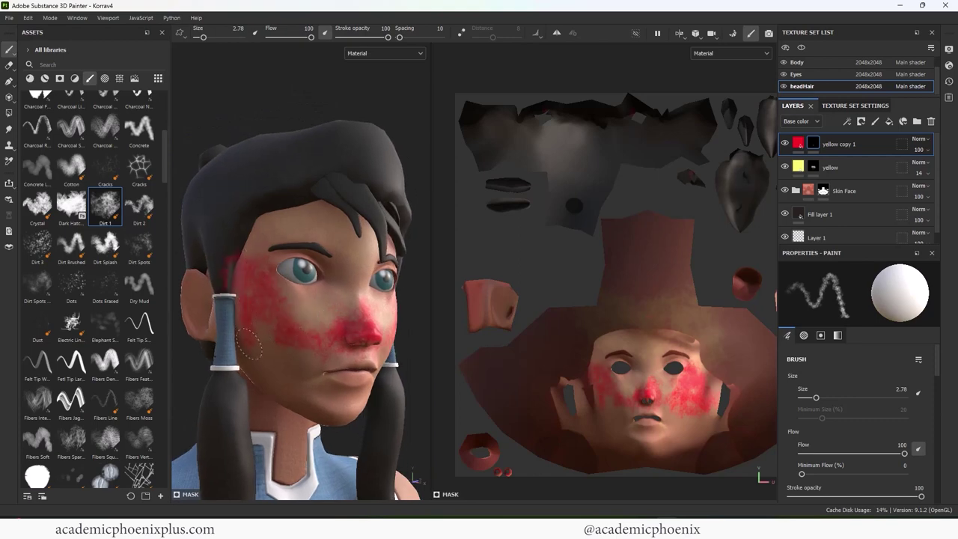
mouse_move(249, 344)
left_mouse_down()
mouse_move(332, 347)
mouse_move(329, 324)
mouse_move(318, 321)
left_mouse_up()
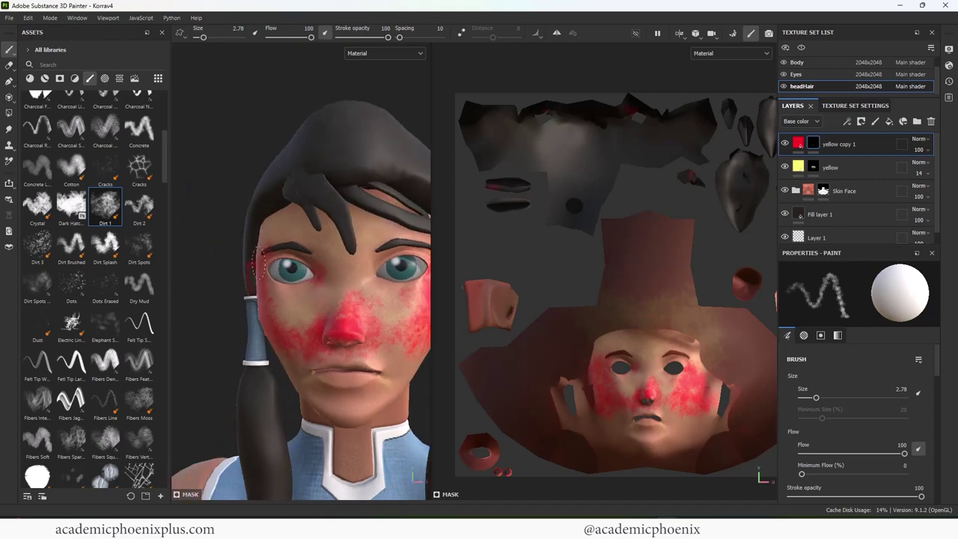
Paint red onto the upper part of the ears.
mouse_move(329, 273)
left_mouse_down("alt")
mouse_move(376, 273)
mouse_move(384, 295)
left_mouse_up("alt")
mouse_move(378, 291)
left_mouse_down("alt")
mouse_move(311, 288)
mouse_move(381, 298)
mouse_move(377, 307)
mouse_move(483, 292)
left_mouse_up("alt")
mouse_move(205, 289)
left_mouse_down("alt")
mouse_move(239, 287)
mouse_move(207, 262)
left_mouse_up("alt")
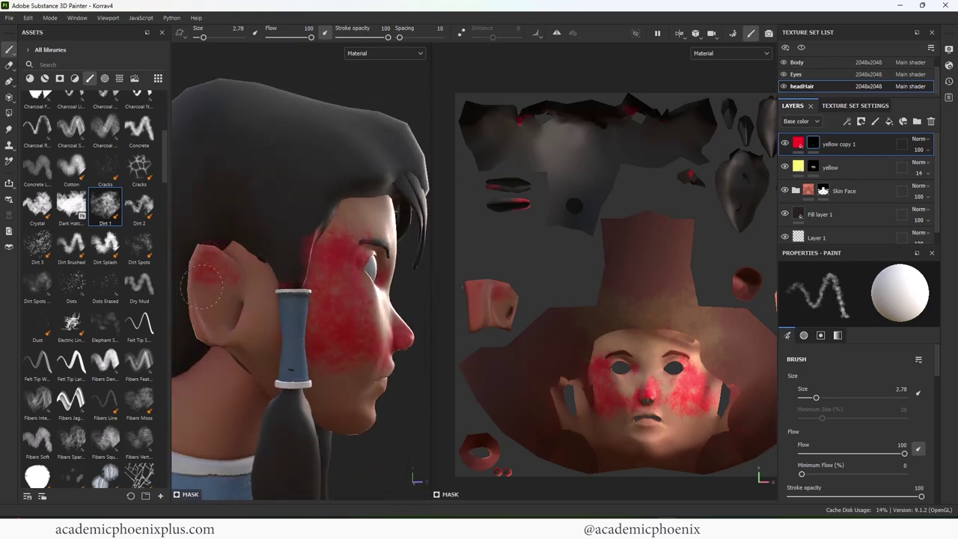
Reduce the brush size to 1.13 and paint the lips red.
mouse_move(343, 297)
left_mouse_down("alt")
mouse_move(310, 284)
mouse_move(336, 295)
left_mouse_up("alt")
right_click_drag(310, 345, 295, 344, "ctrl")
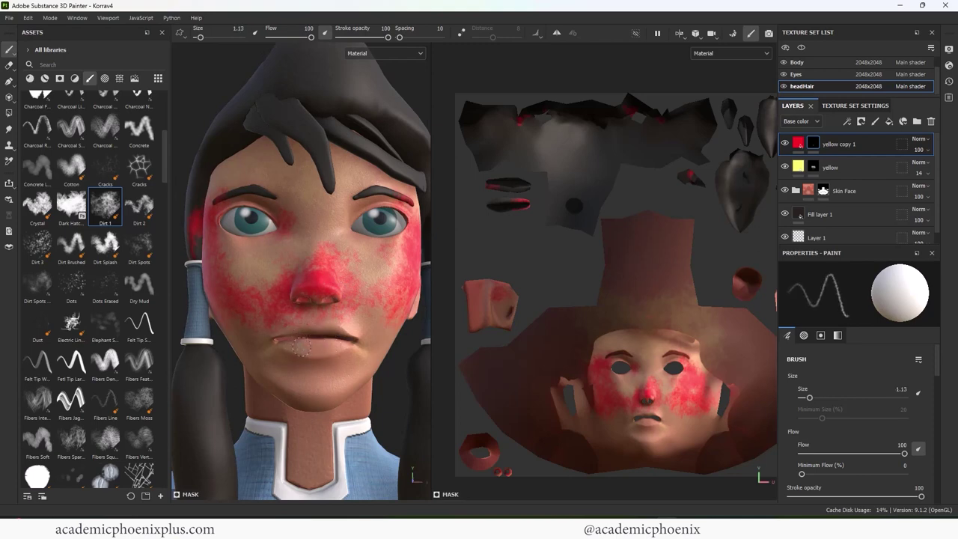
left_click_drag(295, 344, 348, 343)
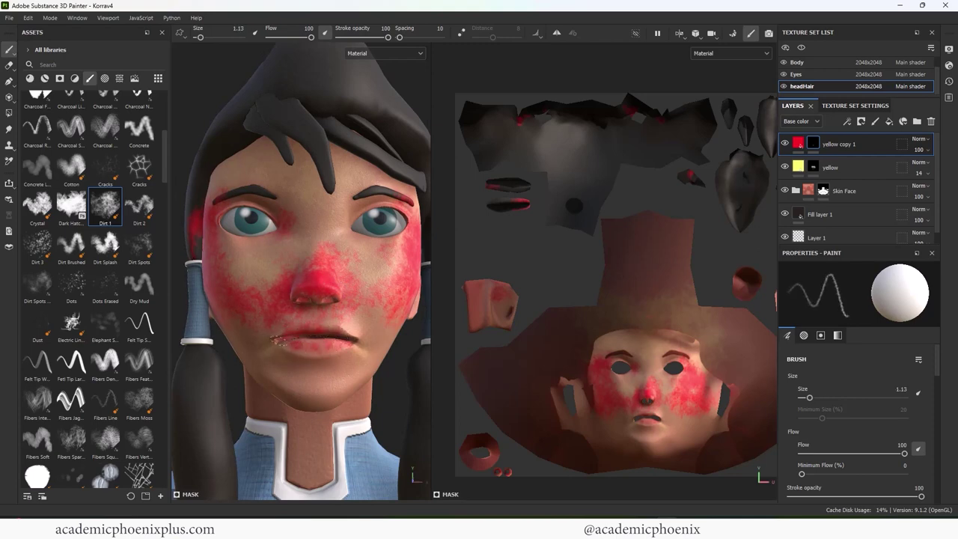
mouse_move(324, 327)
left_mouse_down("alt")
mouse_move(299, 303)
mouse_move(272, 242)
mouse_move(308, 255)
mouse_move(374, 322)
mouse_move(325, 332)
mouse_move(383, 336)
left_mouse_up("alt")
right_click_drag(381, 332, 334, 262, "alt")
middle_click_drag(334, 263, 317, 268, "alt")
left_click_drag(321, 288, 372, 278, "alt")
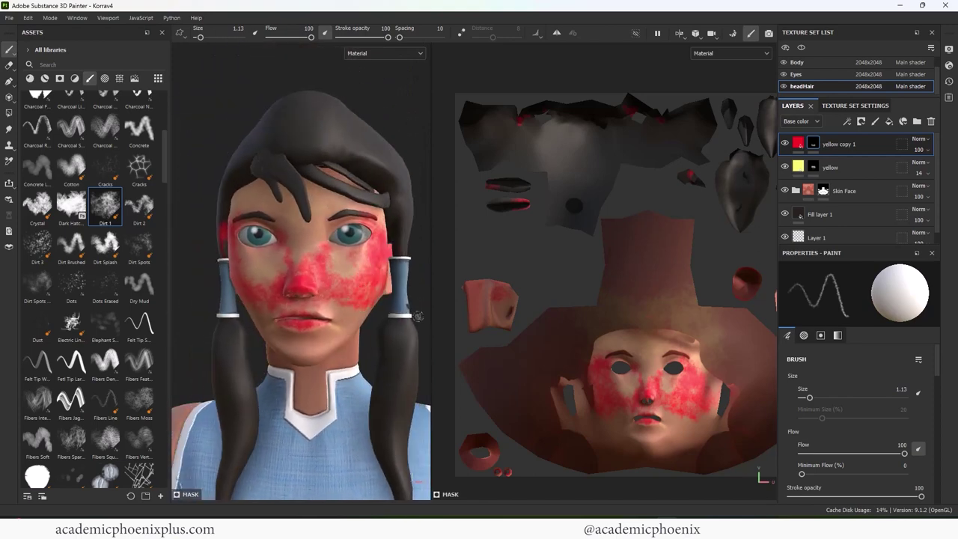
Remove the stray red from the hair and other non-face UV islands of the layer mask using Polygon Fill at value 0.
key("4")
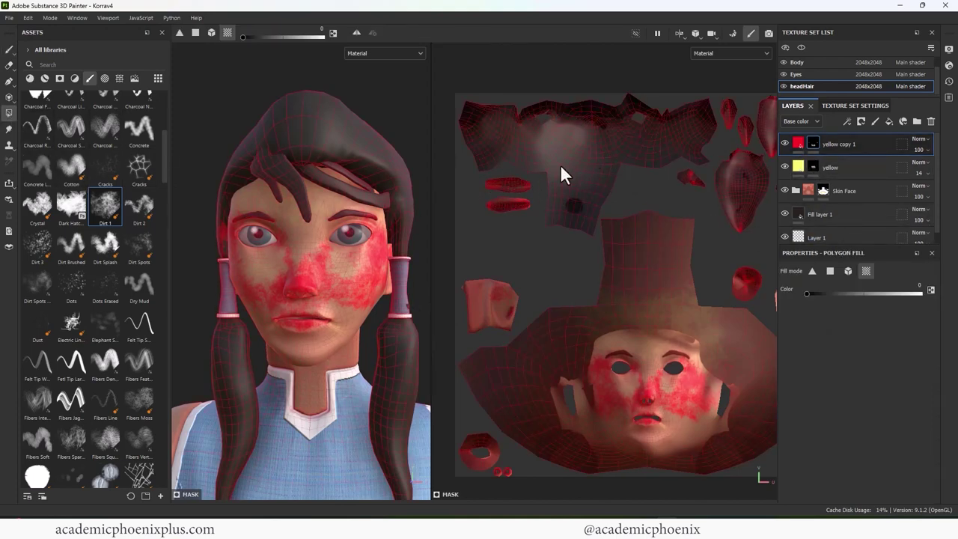
middle_click_drag(564, 205, 528, 216)
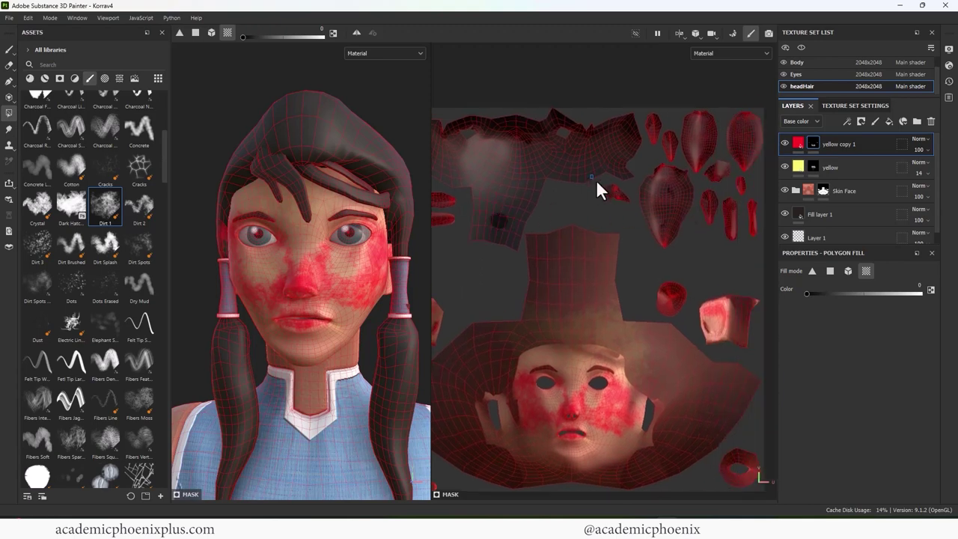
mouse_move(419, 299)
left_mouse_down("alt")
mouse_move(314, 309)
mouse_move(421, 301)
left_mouse_up("alt")
mouse_move(656, 332)
middle_mouse_down()
mouse_move(673, 197)
mouse_move(723, 189)
mouse_move(683, 212)
middle_mouse_up()
key("1")
Duplicate the red fill layer together with its mask and hide the new copy.
left_click(923, 149)
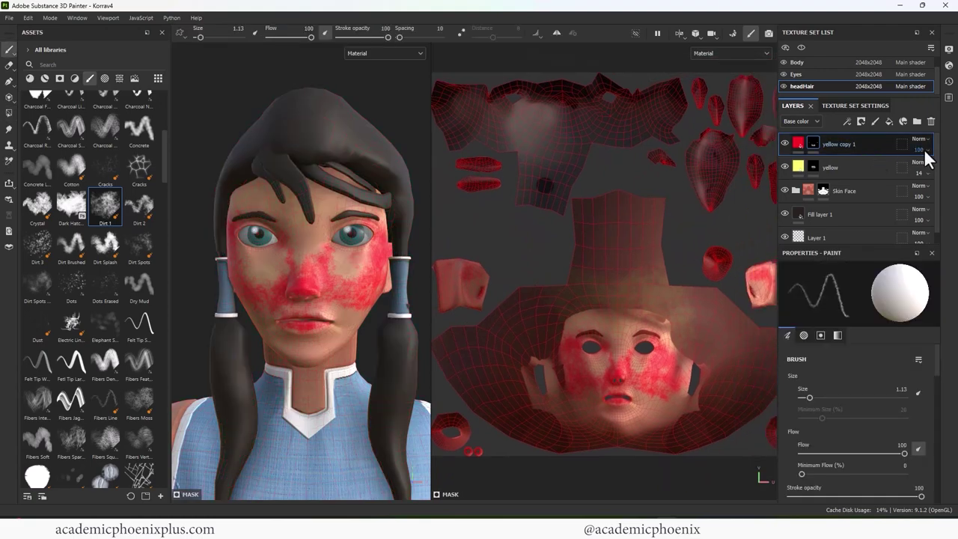
left_click(800, 140)
right_click(800, 144)
left_click(834, 133)
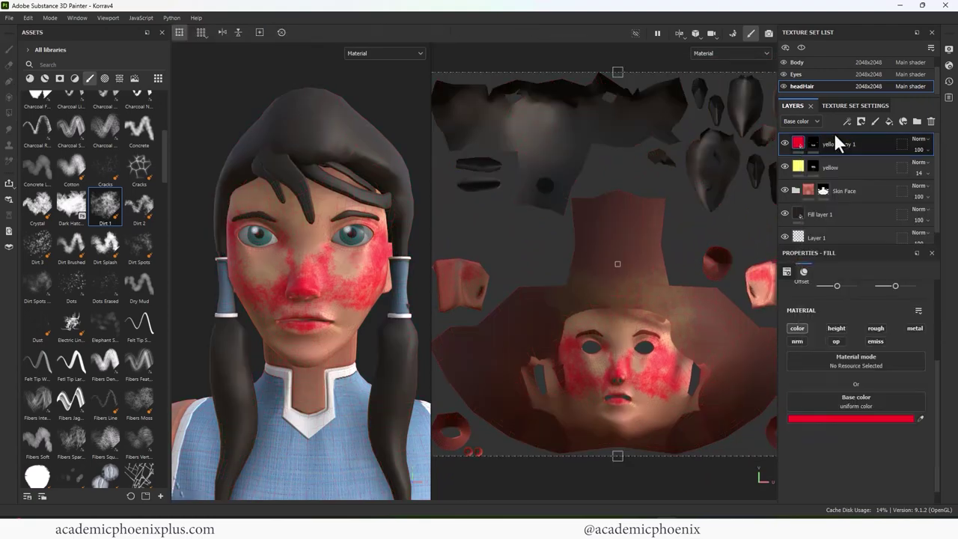
right_click(830, 145)
left_click(873, 222)
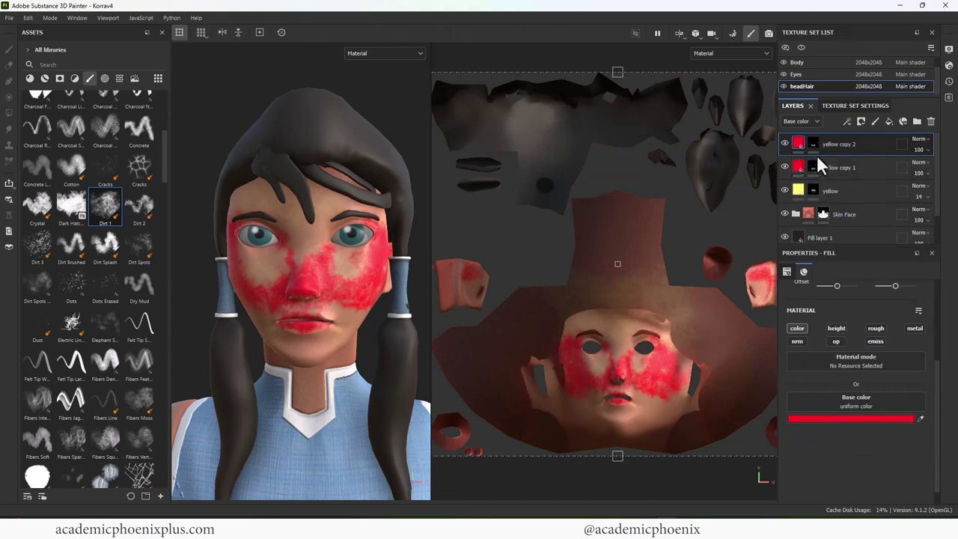
left_click(784, 143)
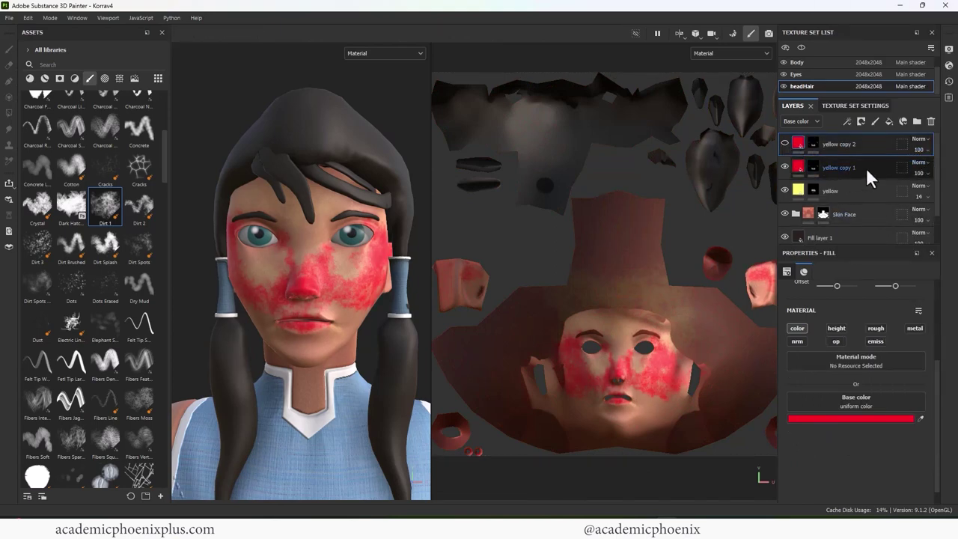
Lower the original red layer's opacity to 23 and rename it "red".
left_click(866, 167)
left_click(927, 173)
left_click(921, 191)
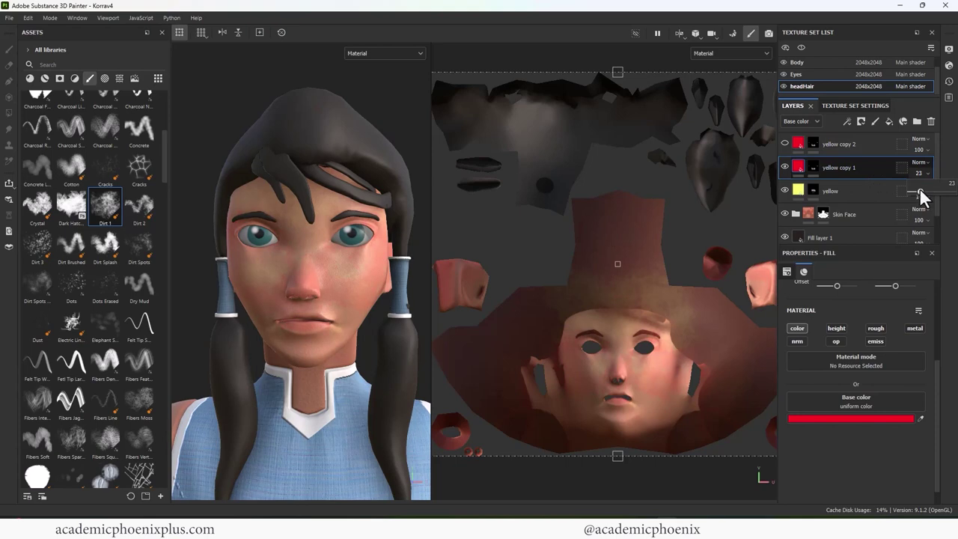
double_click(839, 168)
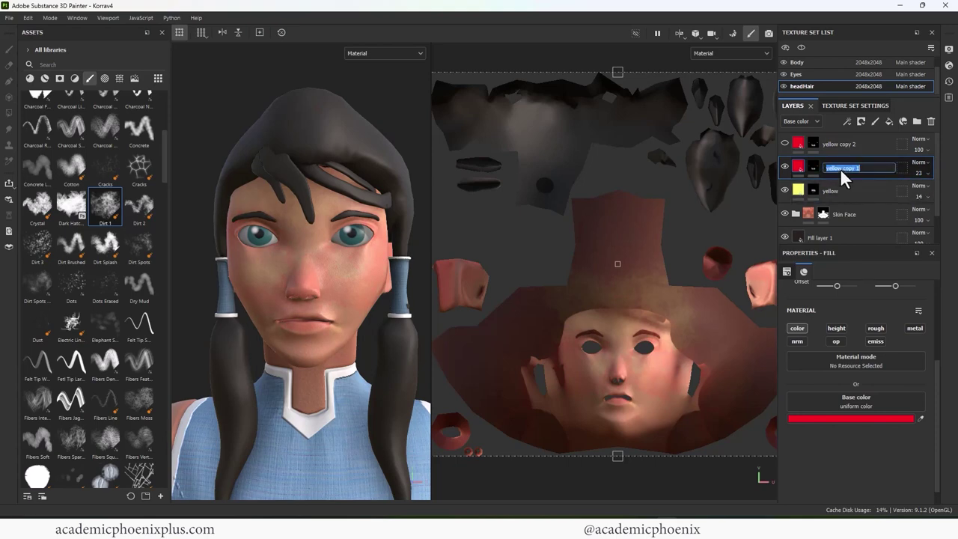
type("red")
key("Return")
Clear the painted mask of the duplicated layer on top of the stack.
left_click(799, 145)
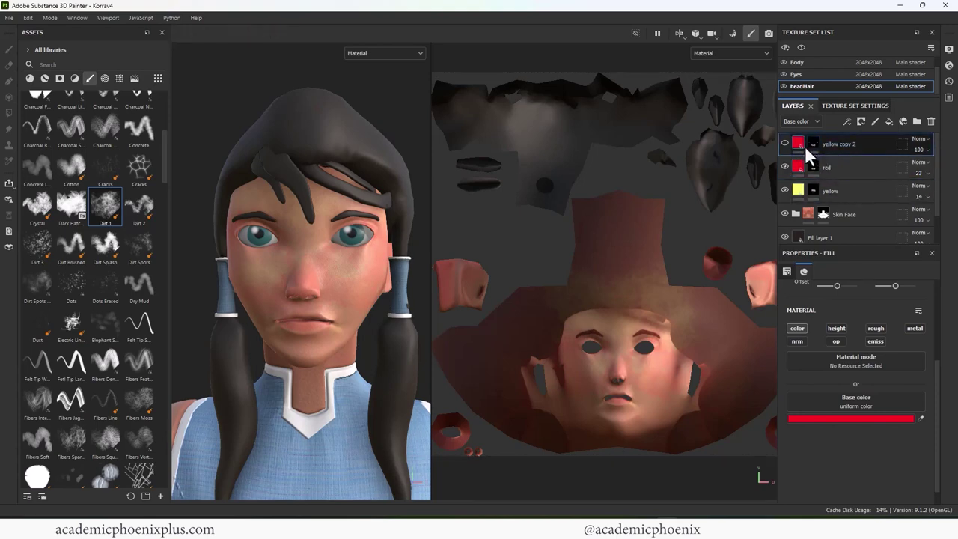
left_click(814, 144)
right_click(814, 142)
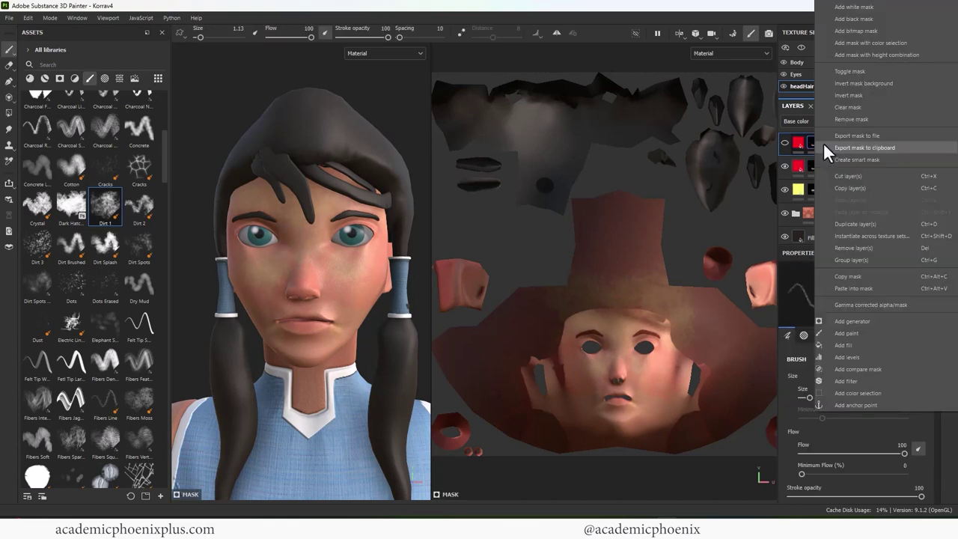
left_click(867, 107)
Make the duplicated layer visible and change its fill base color to bright blue, 117EFC.
left_click(799, 143)
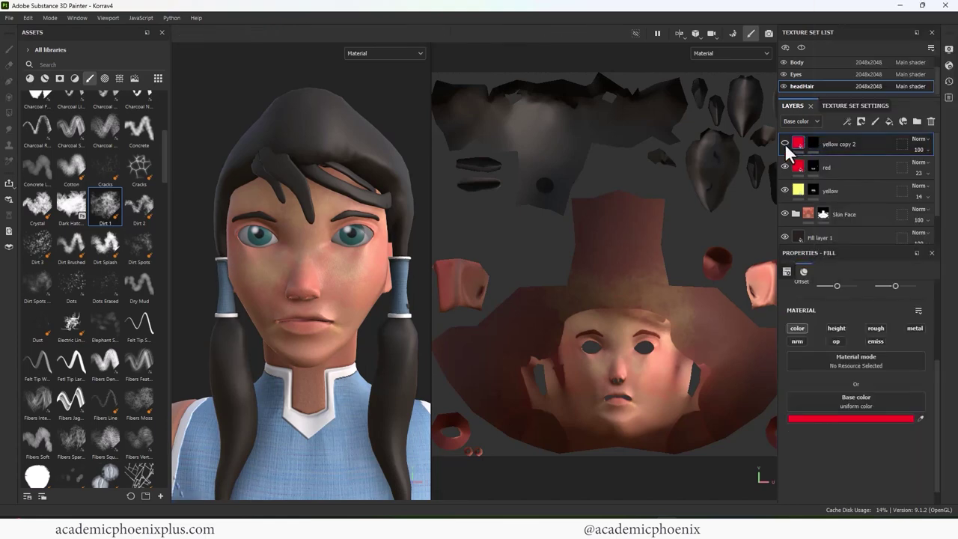
left_click(843, 419)
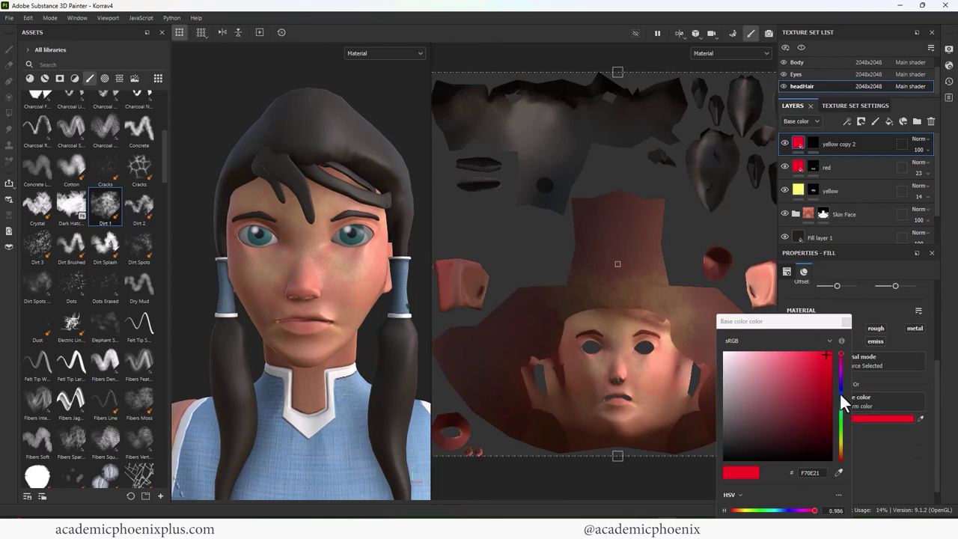
left_click(839, 389)
left_click_drag(820, 371, 813, 351)
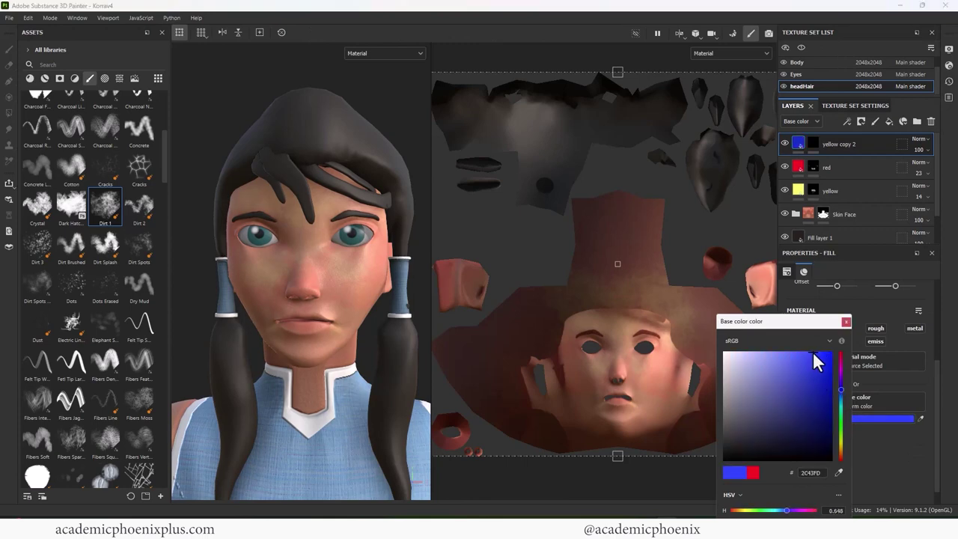
mouse_move(840, 410)
left_mouse_down()
mouse_move(838, 399)
mouse_move(847, 426)
mouse_move(843, 409)
left_mouse_up()
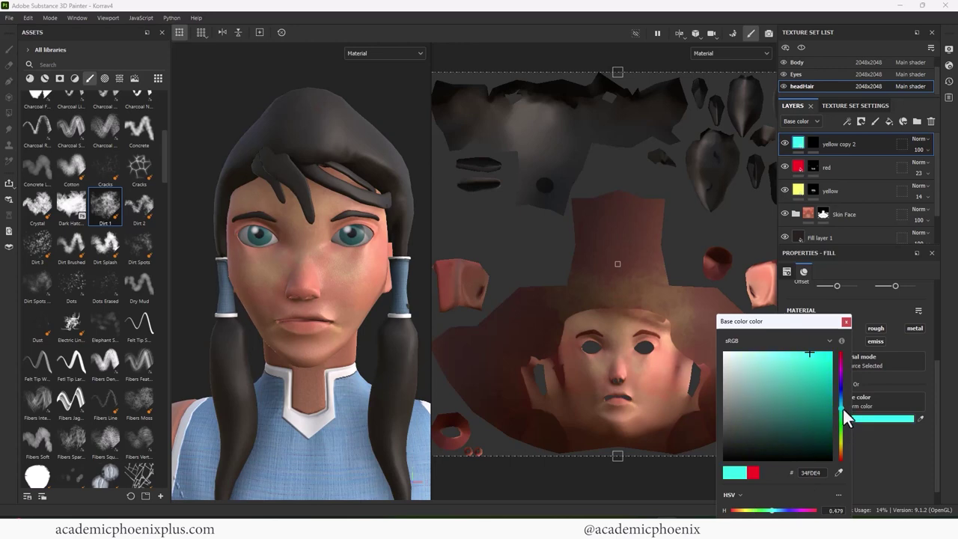
left_click_drag(823, 357, 841, 397)
left_click(845, 321)
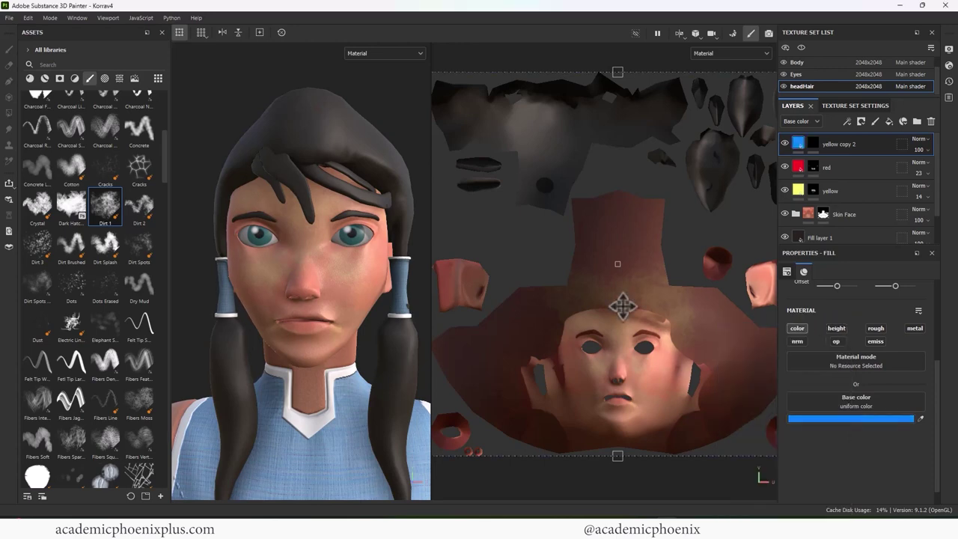
Paint blue into the layer's mask under both eyes and around the mouth and chin with the Dirt 1 brush at size 2.78.
middle_click_drag(437, 281, 463, 240, "alt")
left_click_drag(324, 296, 323, 275, "alt")
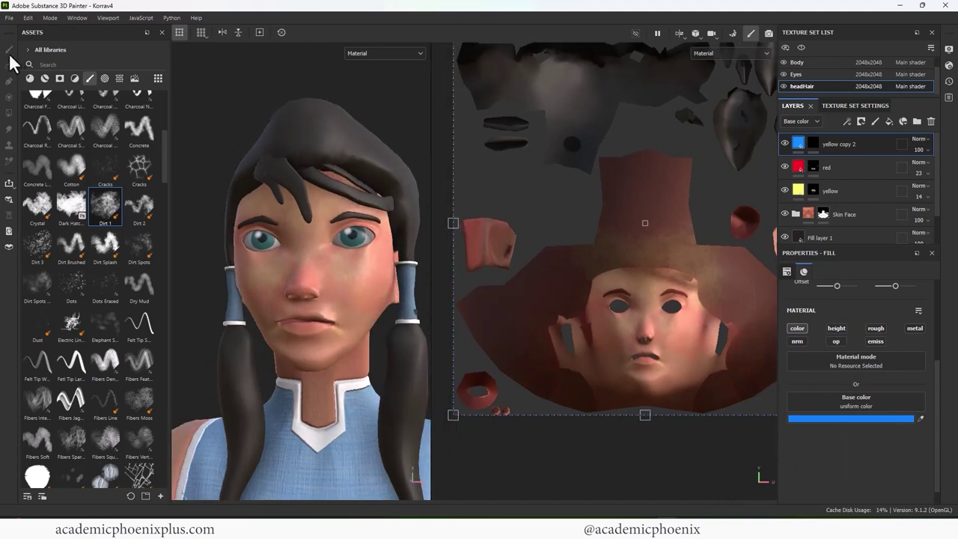
left_click(811, 141)
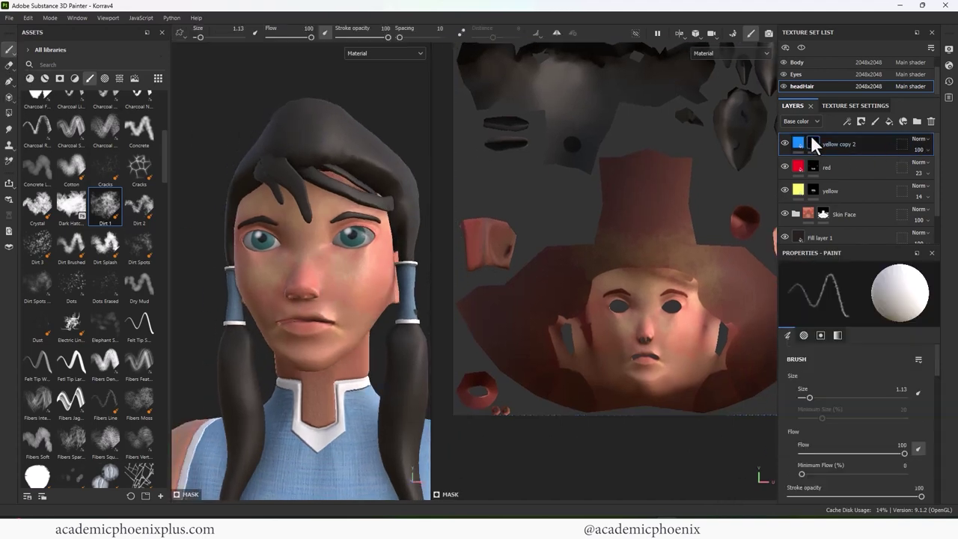
mouse_move(382, 234)
left_mouse_down("alt")
mouse_move(326, 232)
mouse_move(346, 249)
mouse_move(299, 219)
mouse_move(208, 224)
mouse_move(368, 267)
mouse_move(348, 254)
mouse_move(253, 246)
left_mouse_up("alt")
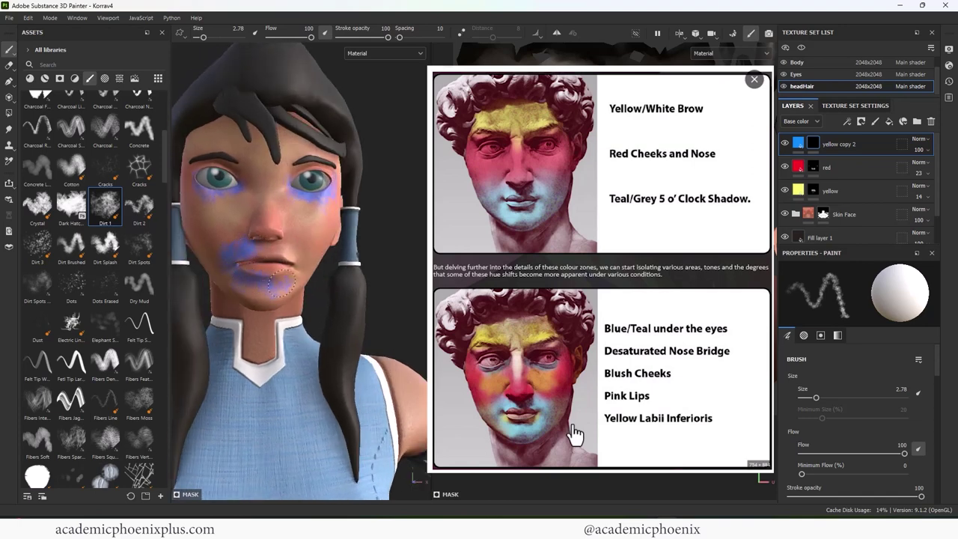
left_click_drag(290, 289, 264, 250, "alt")
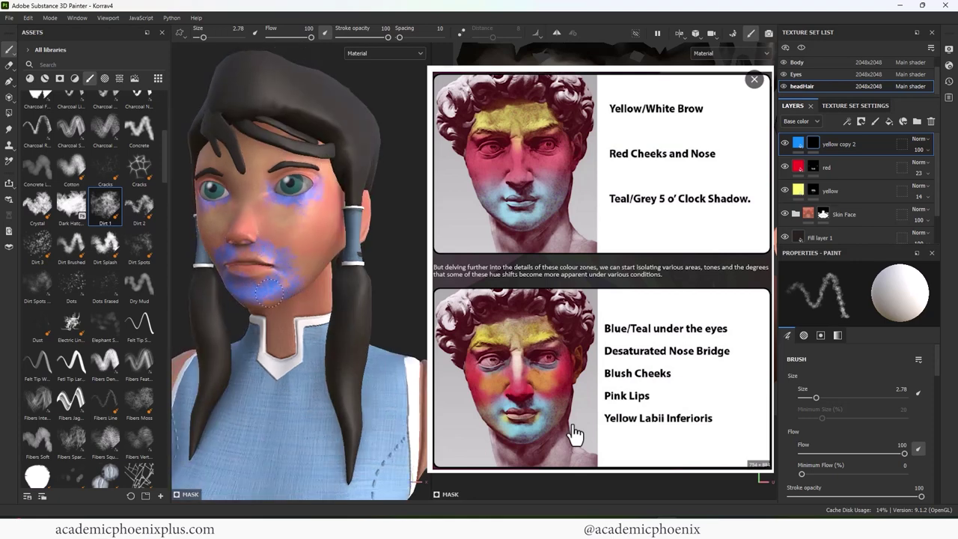
mouse_move(269, 294)
left_mouse_down("alt")
mouse_move(316, 265)
mouse_move(287, 273)
left_mouse_up("alt")
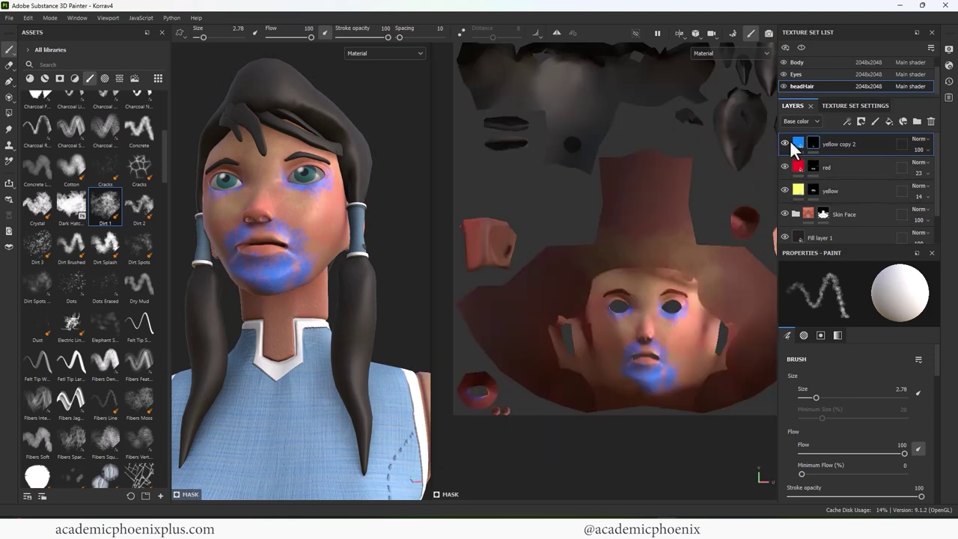
Shift the blue layer's base color to a lighter cyan-blue, 11ABFC.
left_click(798, 142)
left_click(851, 416)
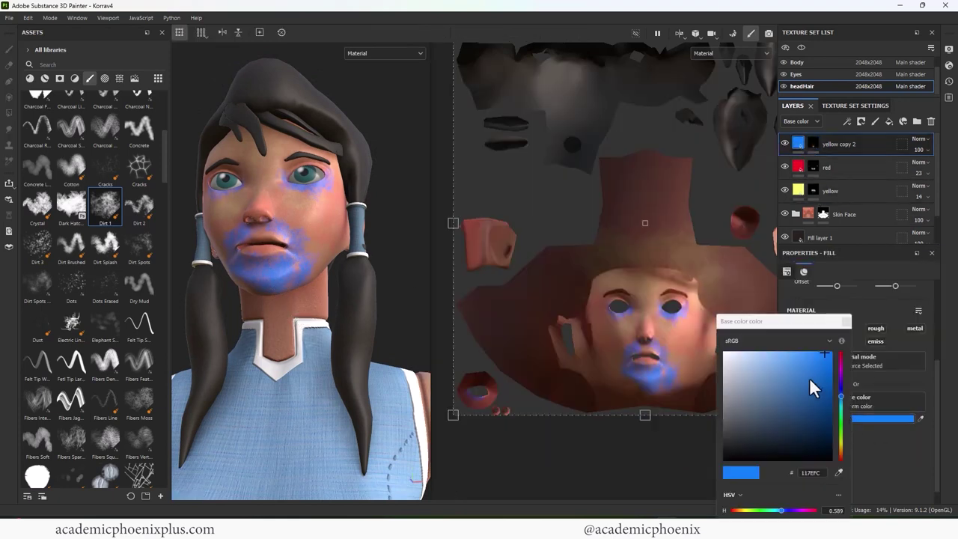
left_click_drag(840, 391, 838, 398)
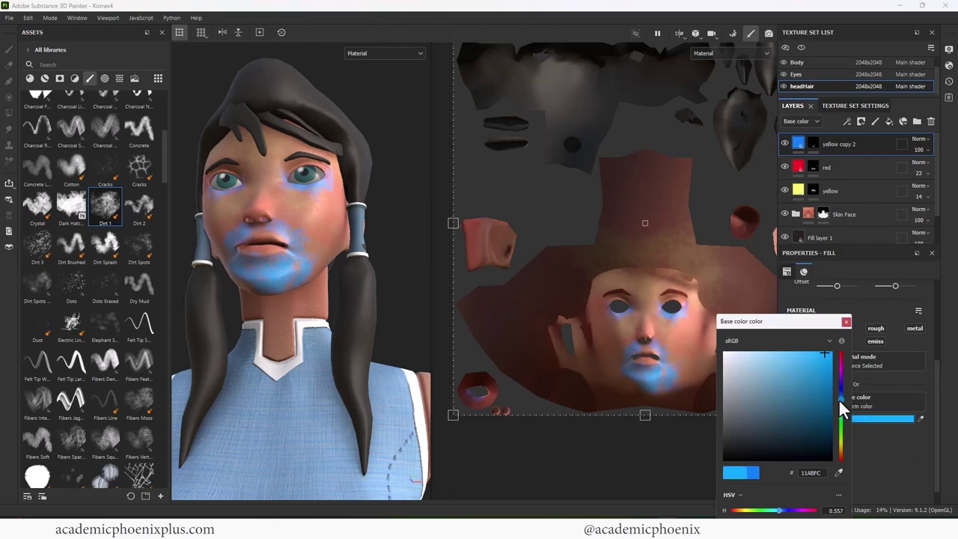
left_click(843, 322)
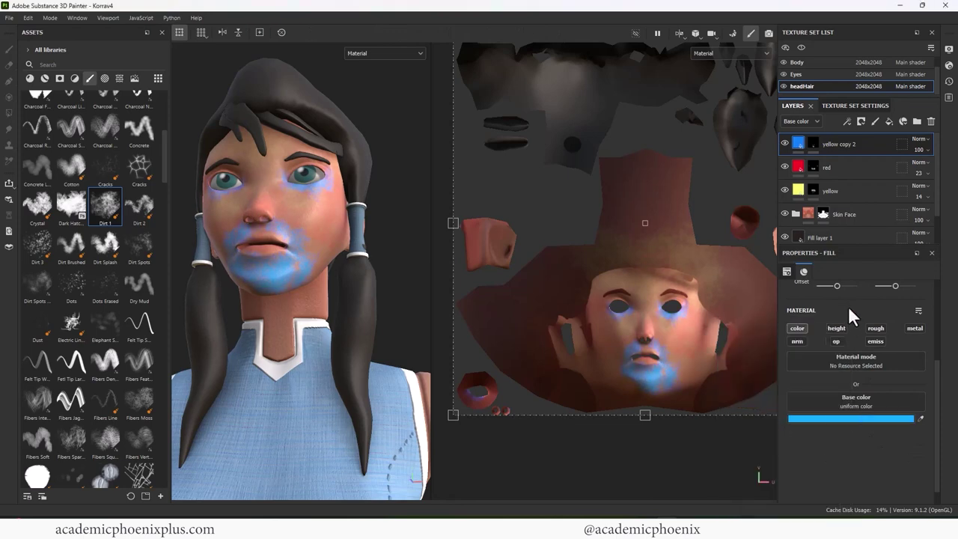
Lower the blue-filled layer's opacity to 14 and rename it "blue".
left_click(919, 149)
left_click_drag(948, 168, 918, 168)
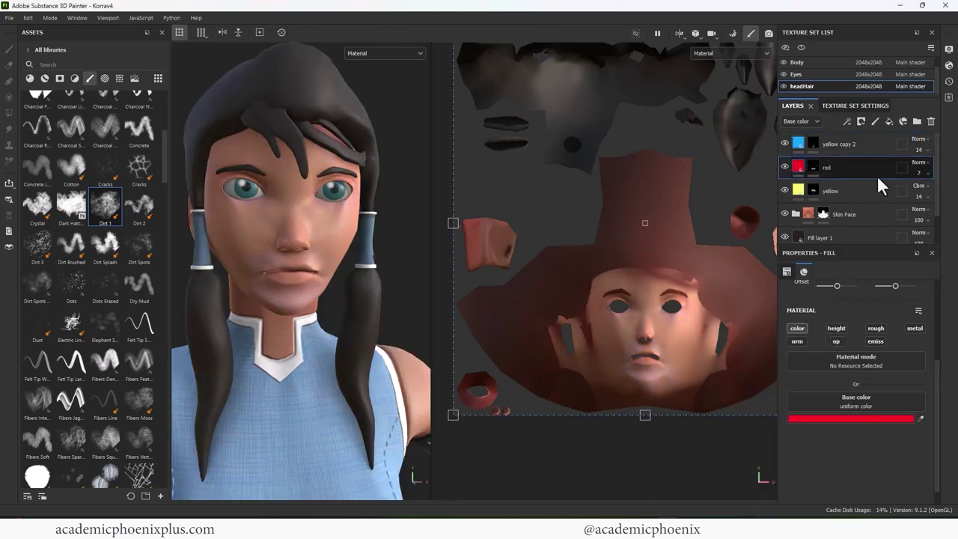
double_click(838, 144)
type("blue")
key("Return")
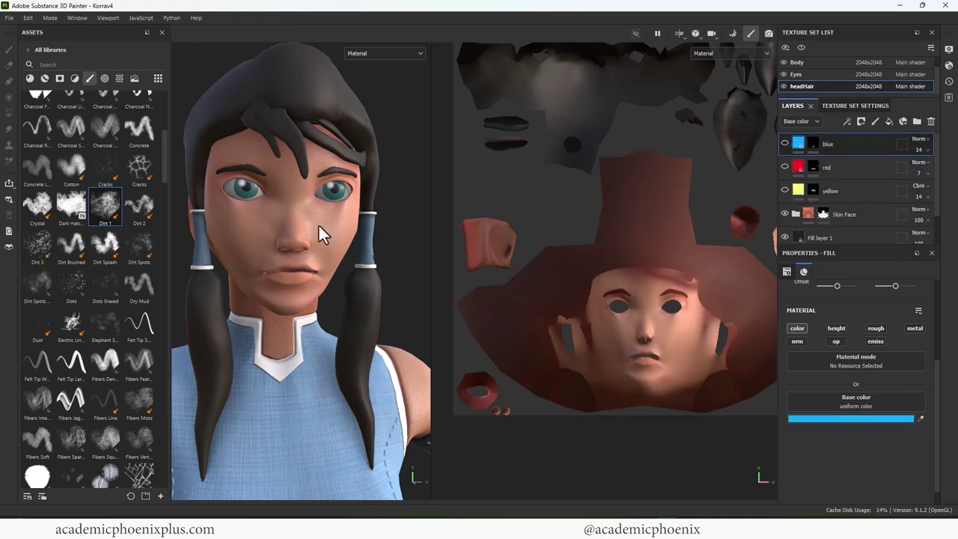
Switch to the 3D-only view and examine the face up close with the colour-zone layers hidden and shown.
left_click(678, 33)
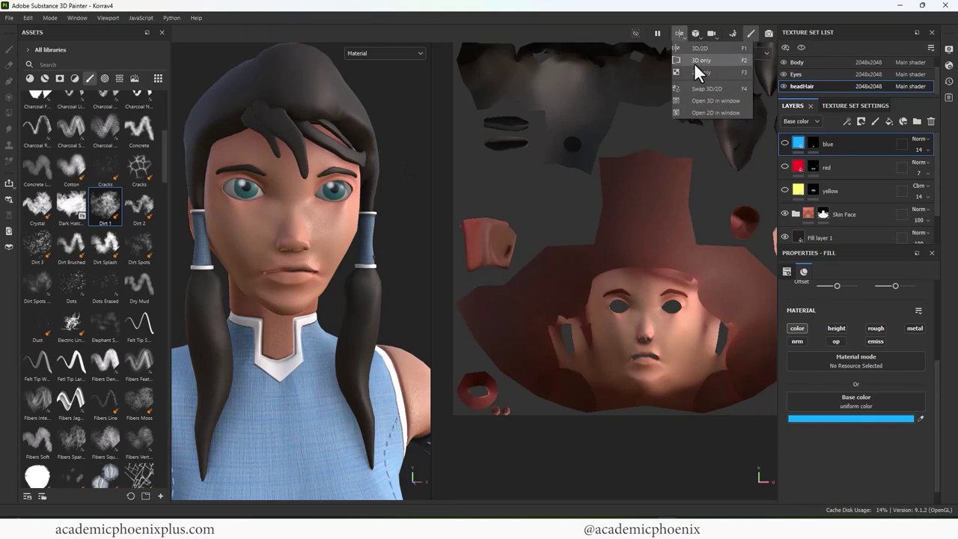
left_click(694, 62)
middle_click_drag(505, 141, 479, 165, "alt")
right_click_drag(479, 164, 633, 171, "alt")
middle_click_drag(633, 171, 591, 223, "alt")
left_click_drag(592, 223, 614, 220, "alt")
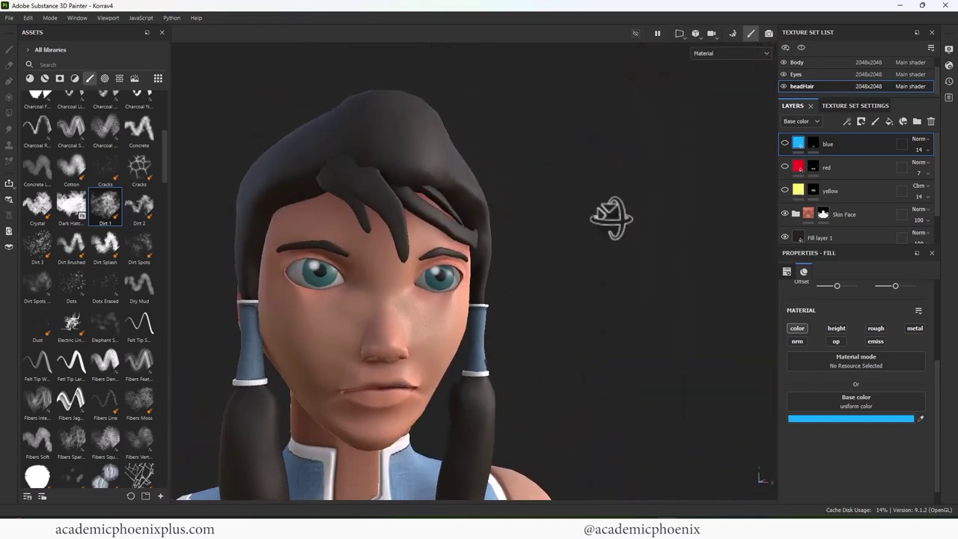
middle_click_drag(591, 227, 616, 183, "alt")
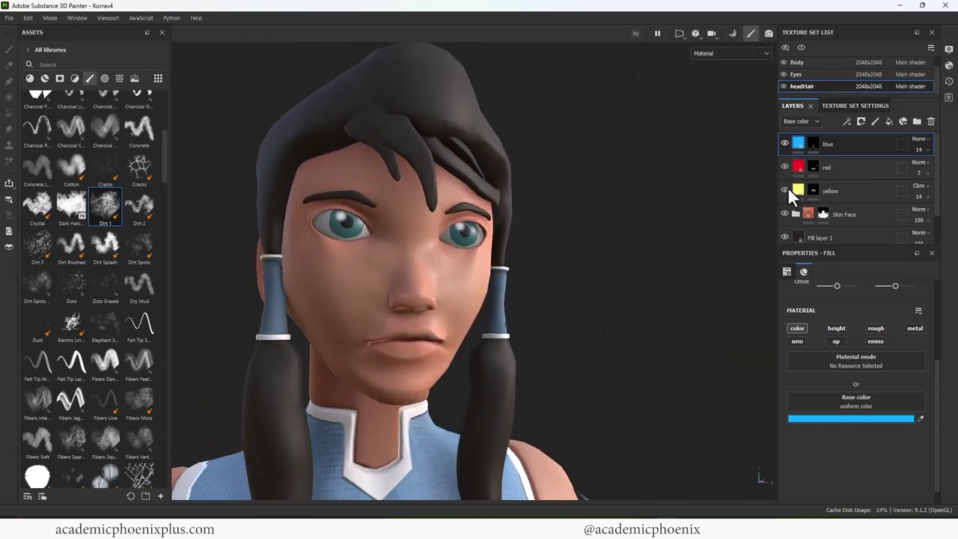
Rebalance the colour-zone layer opacities: red to 27, blue to 4 and yellow to 24.
left_click_drag(656, 231, 637, 229, "alt")
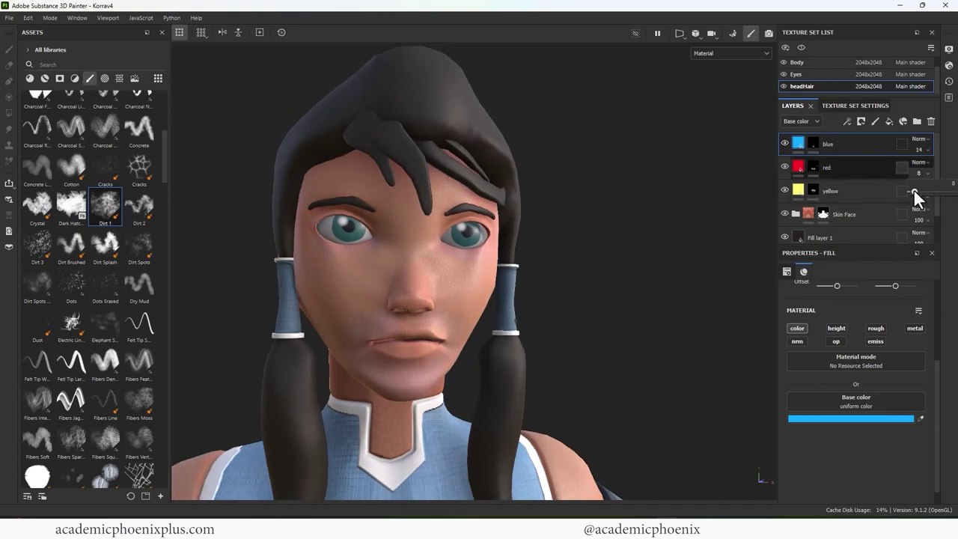
left_click_drag(920, 190, 921, 189)
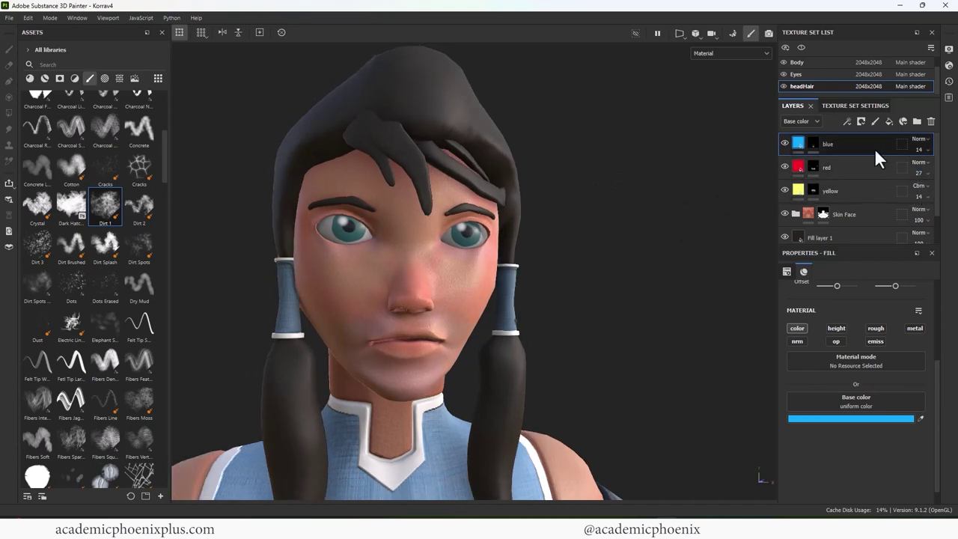
left_click(926, 150)
left_click(876, 192)
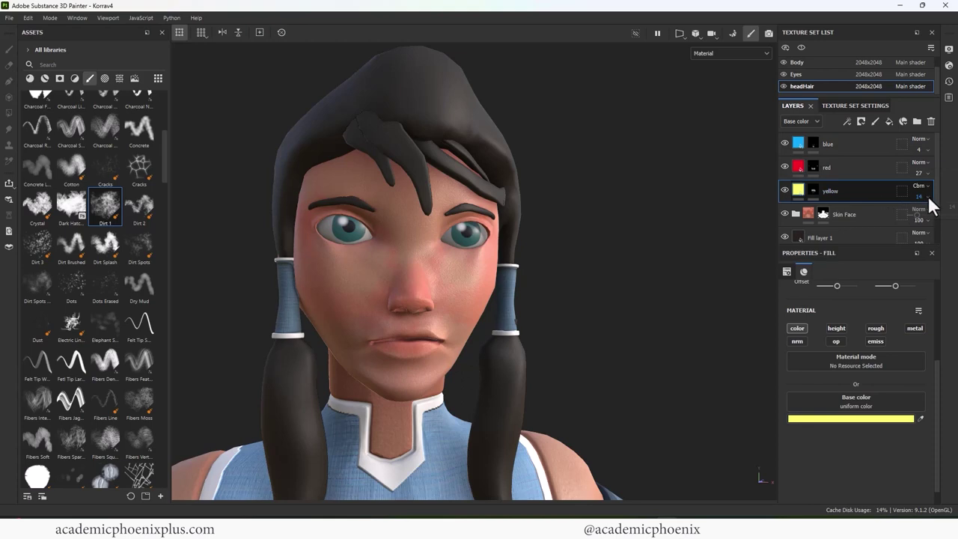
left_click_drag(919, 214, 924, 217)
left_click_drag(720, 204, 711, 204, "alt")
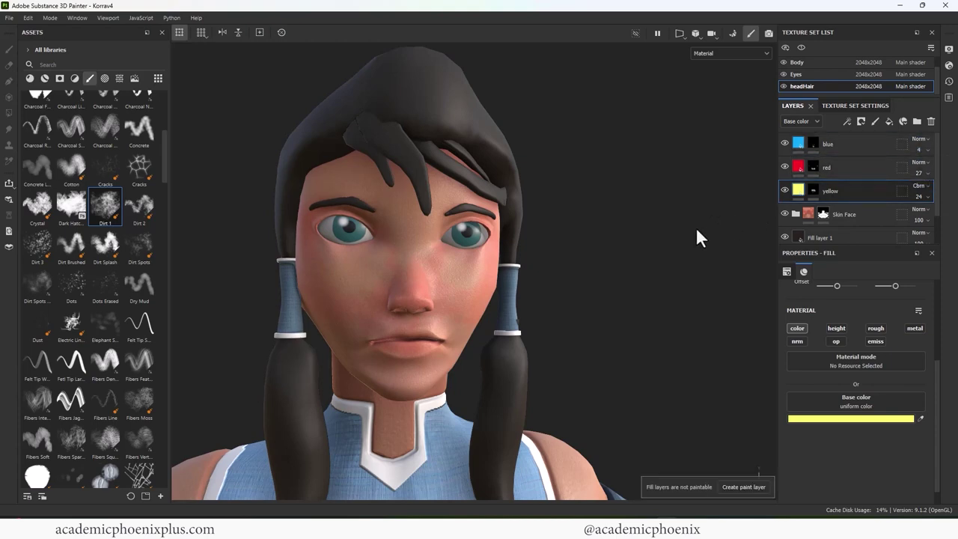
Compare the face with the colour-zone layers hidden and shown, and reduce the red layer's opacity to about 18.
left_click(784, 143)
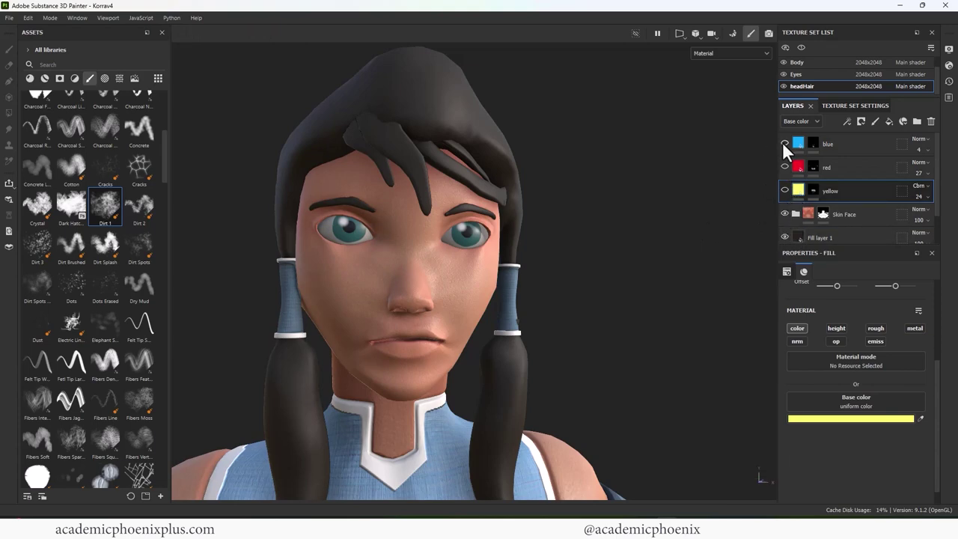
left_click_drag(690, 225, 688, 187, "alt")
left_click(881, 172)
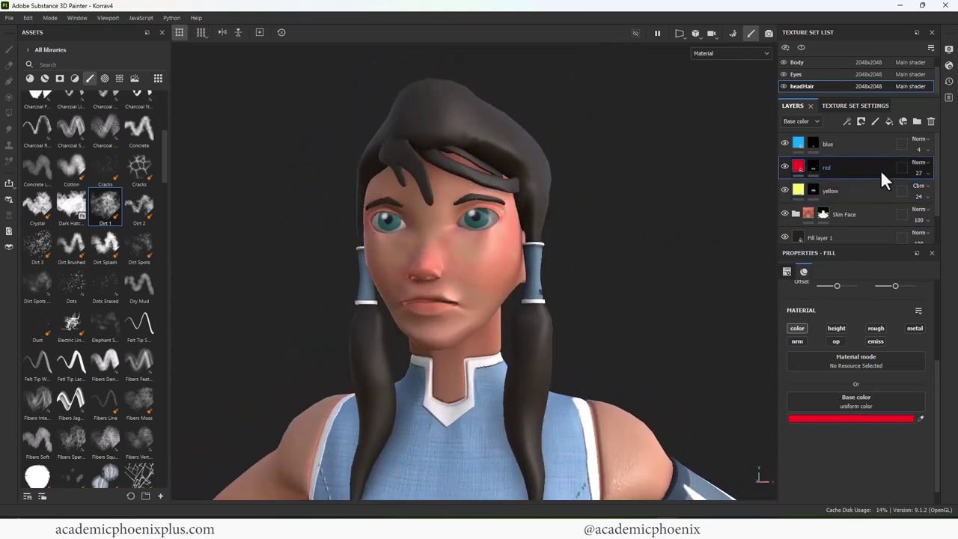
left_click(928, 172)
left_click_drag(925, 192, 921, 191)
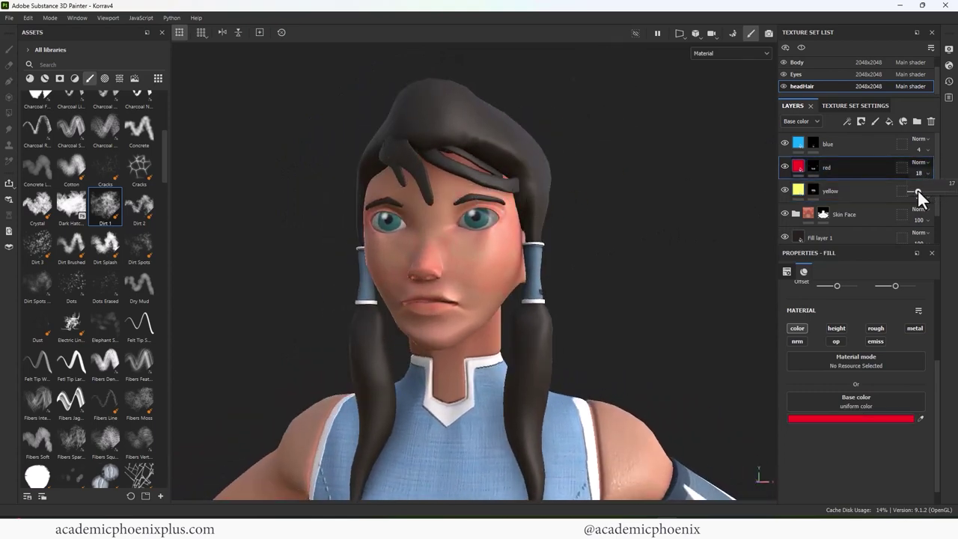
Set the red layer's opacity to 19 and check the face from the side.
left_click_drag(918, 193, 919, 192)
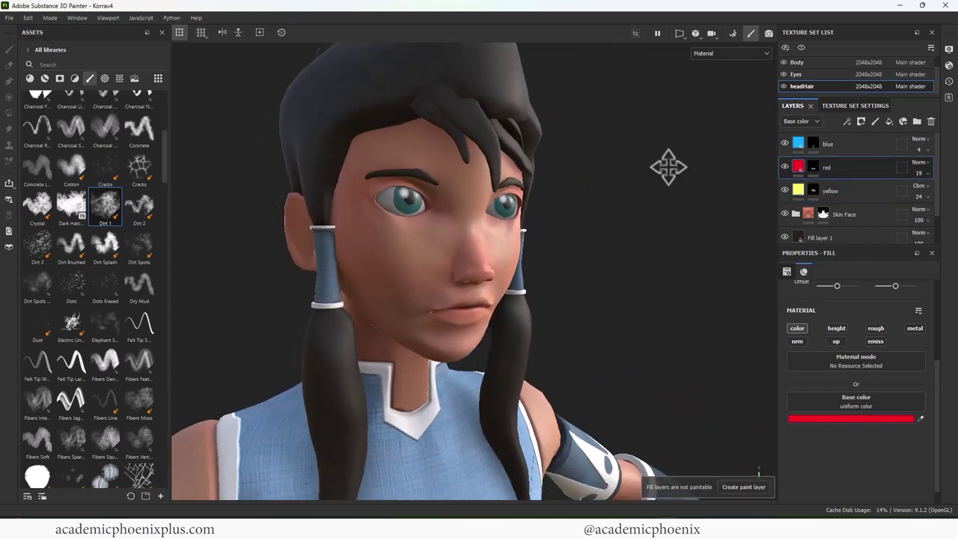
left_click_drag(666, 167, 653, 229, "alt")
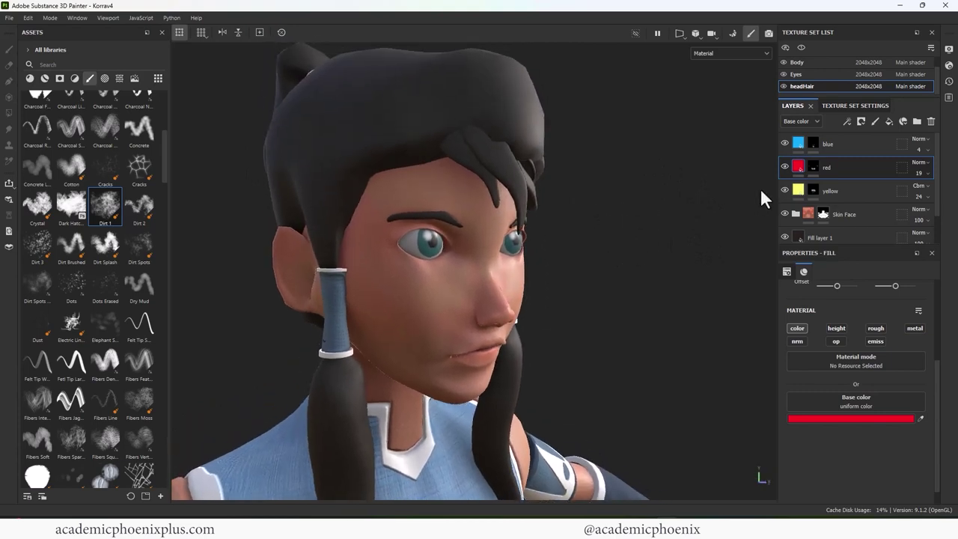
Duplicate the blue layer and rename the copy "veins".
left_click(838, 145)
right_click(798, 141)
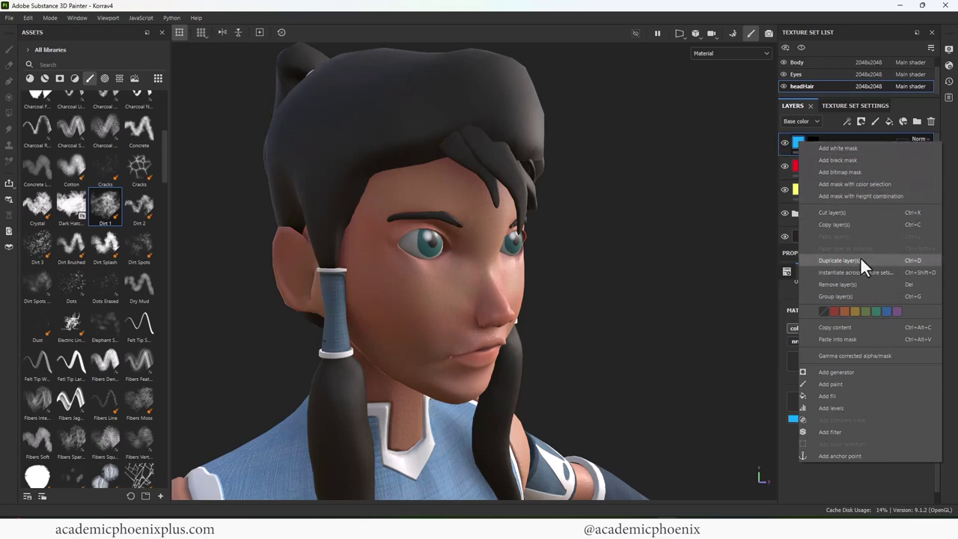
left_click(859, 260)
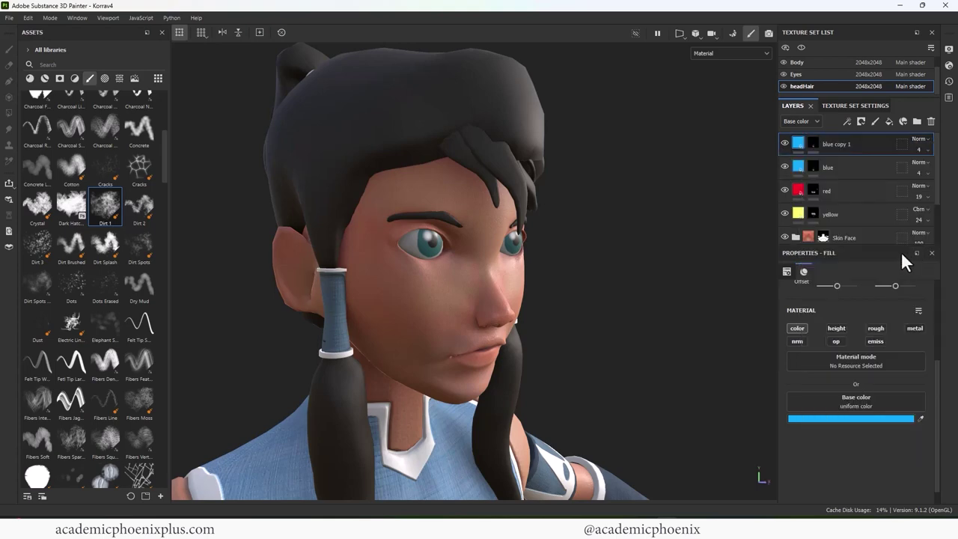
double_click(837, 144)
type("vein")
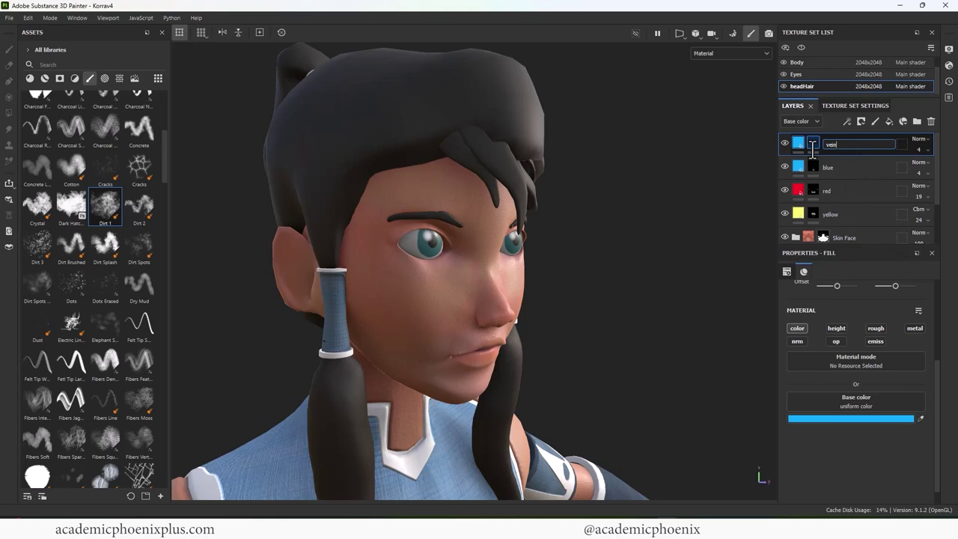
type("s")
key("Return")
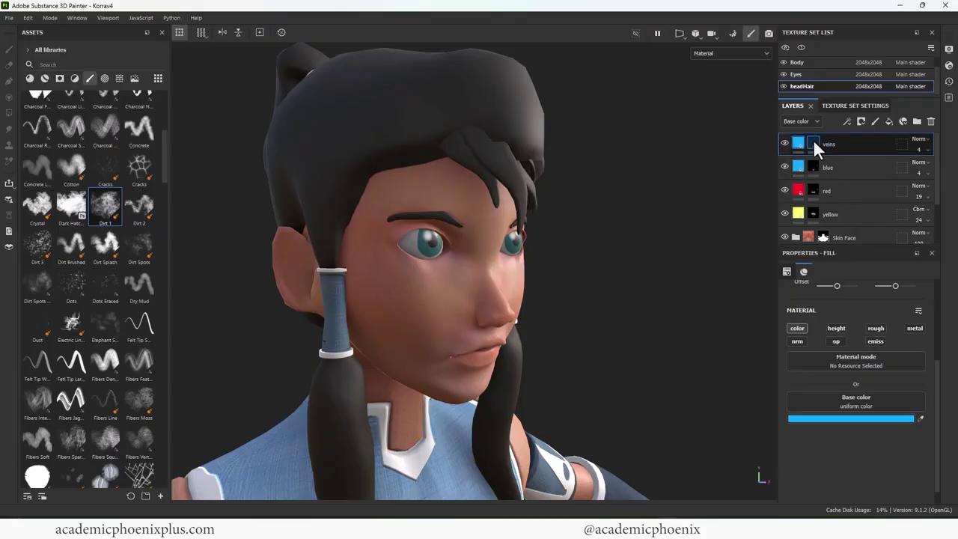
Clear the veins layer's mask and choose the Basic Hard brush at size 0.32.
right_click(813, 141)
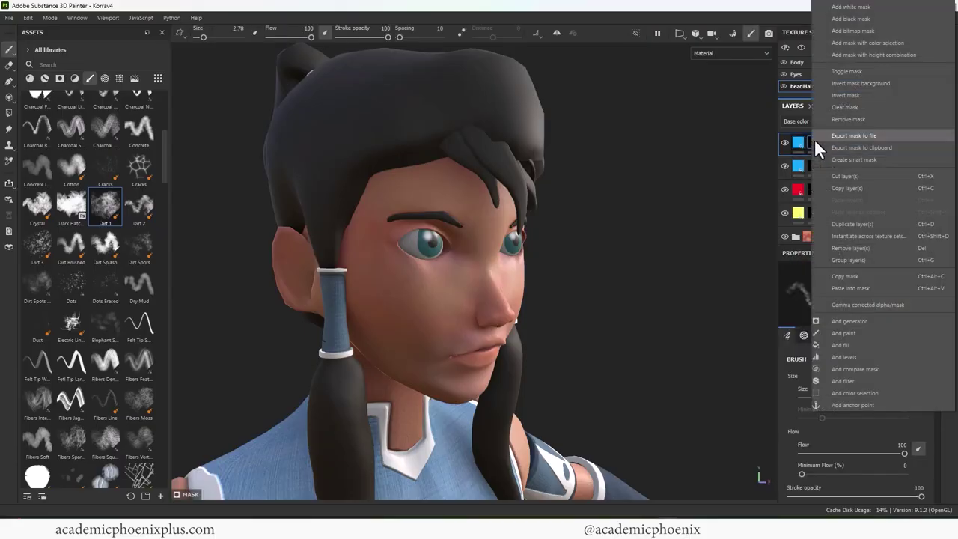
left_click(859, 109)
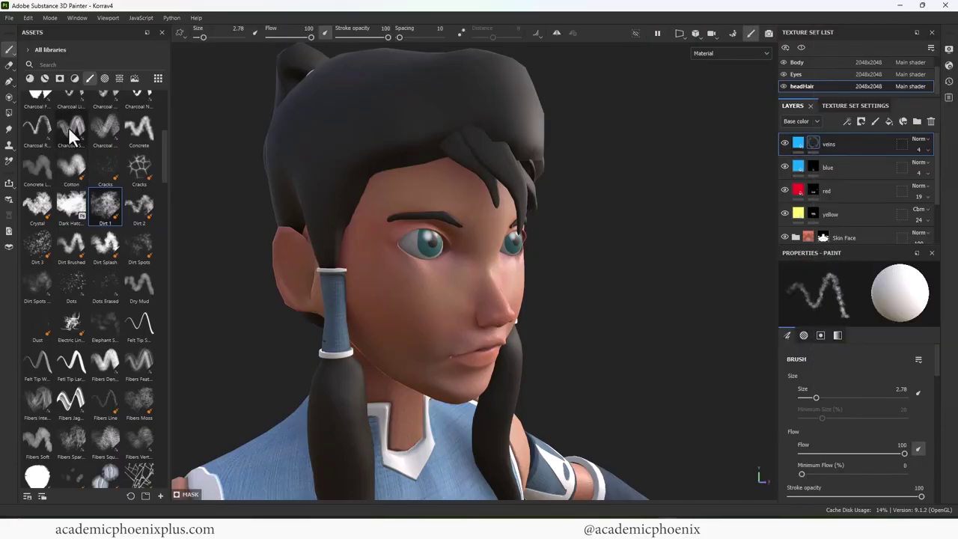
left_click_drag(165, 157, 163, 113)
left_click(113, 187)
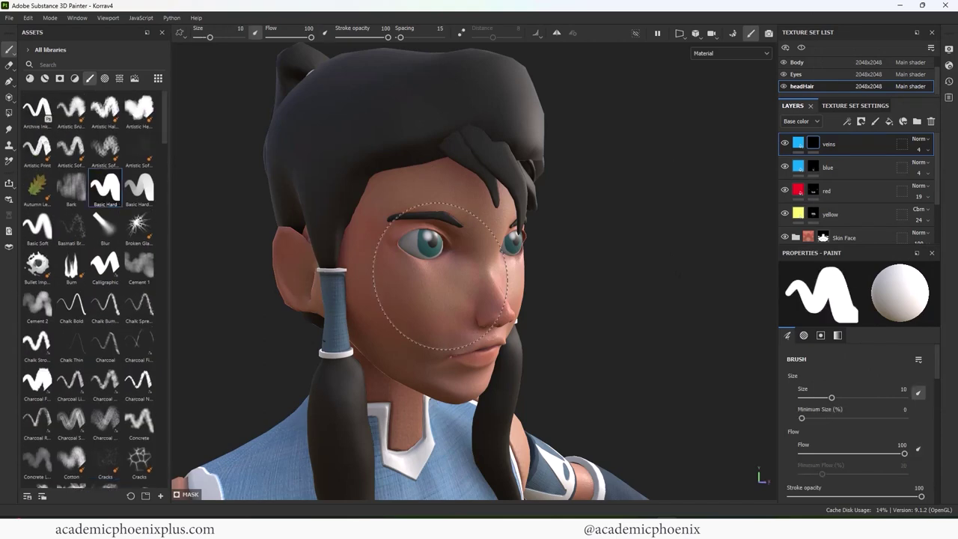
right_click_drag(417, 322, 397, 329, "ctrl")
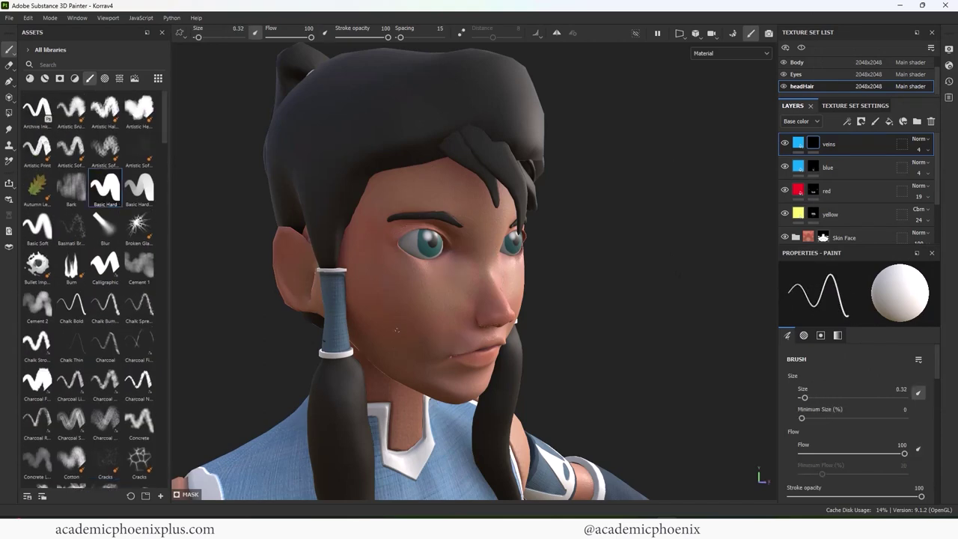
Raise the veins layer's opacity to 100 and change its base color to dark blue.
left_click(927, 152)
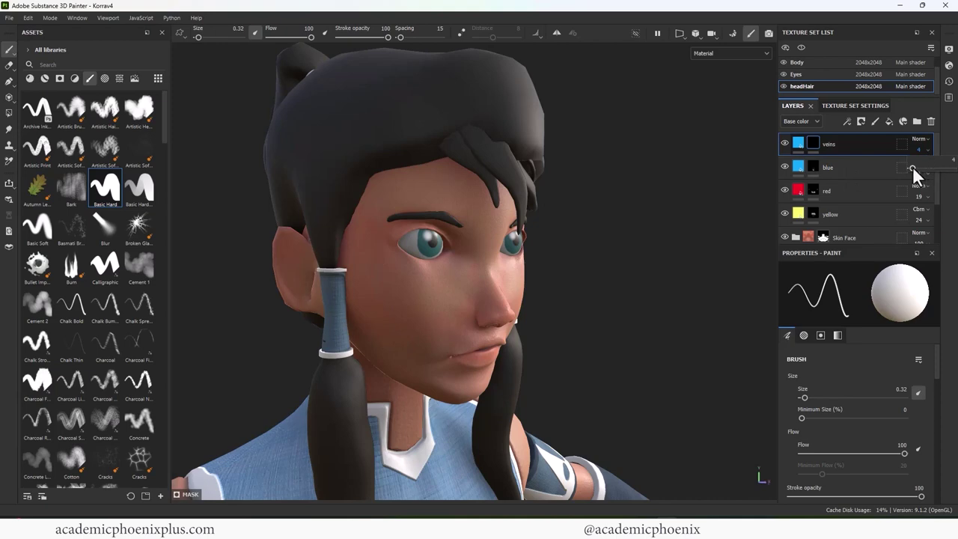
left_click_drag(913, 170, 946, 164)
key("ctrl+z")
left_click(799, 143)
left_click(825, 419)
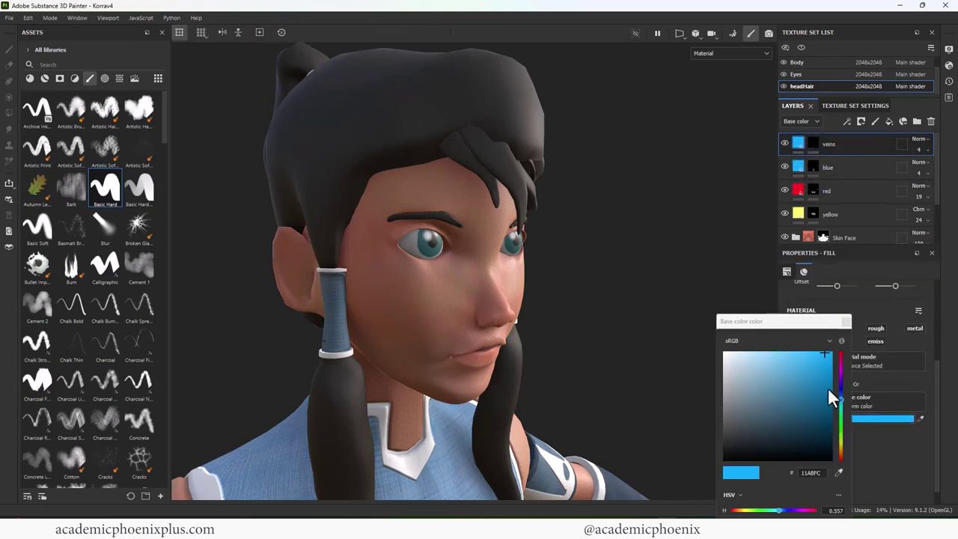
left_click(828, 389)
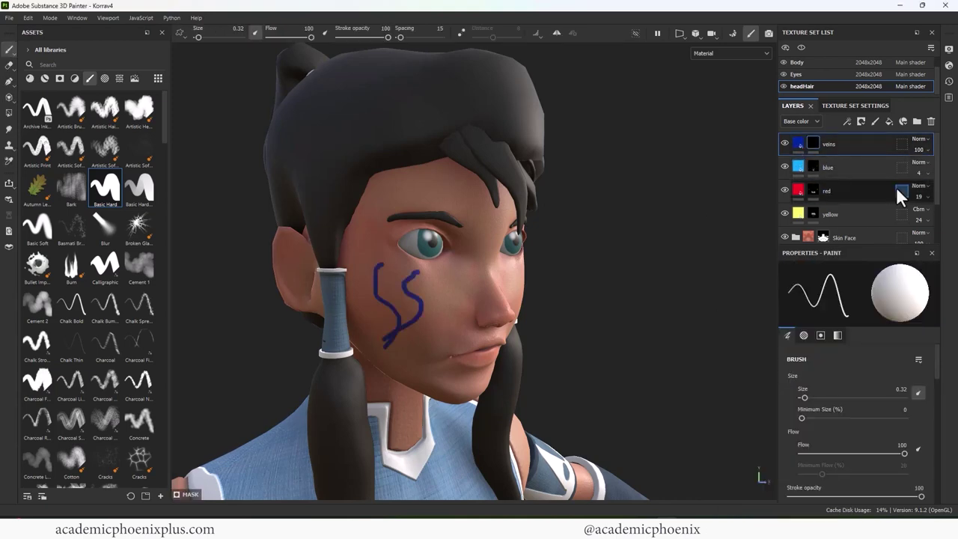
Clear the test strokes from the veins mask and turn on symmetry for painting with a brush of size 0.1.
right_click(814, 139)
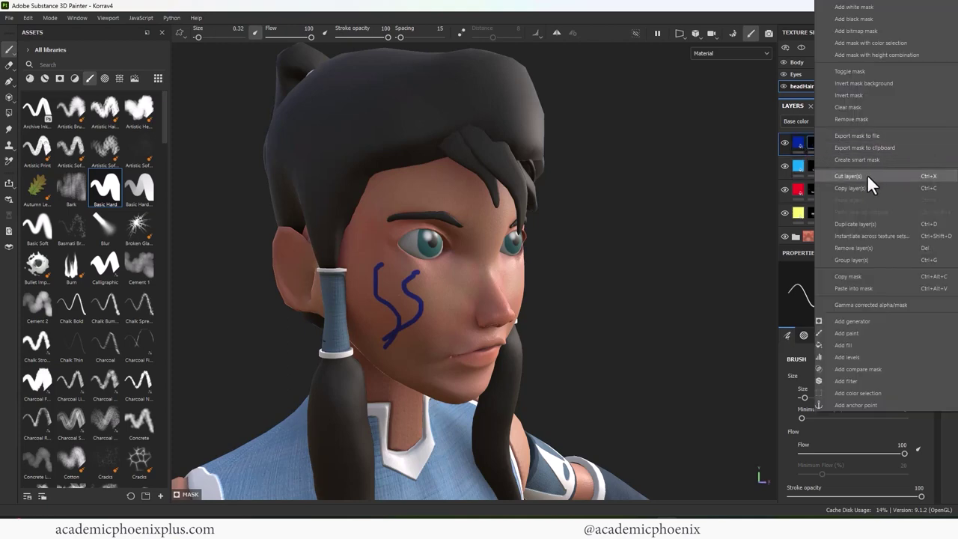
left_click(857, 106)
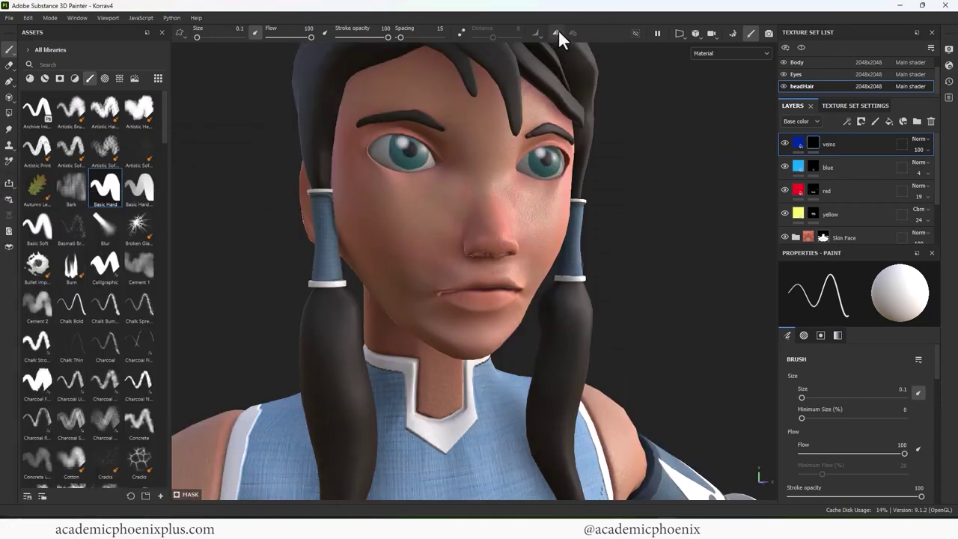
left_click(558, 34)
left_click_drag(500, 251, 522, 197, "alt")
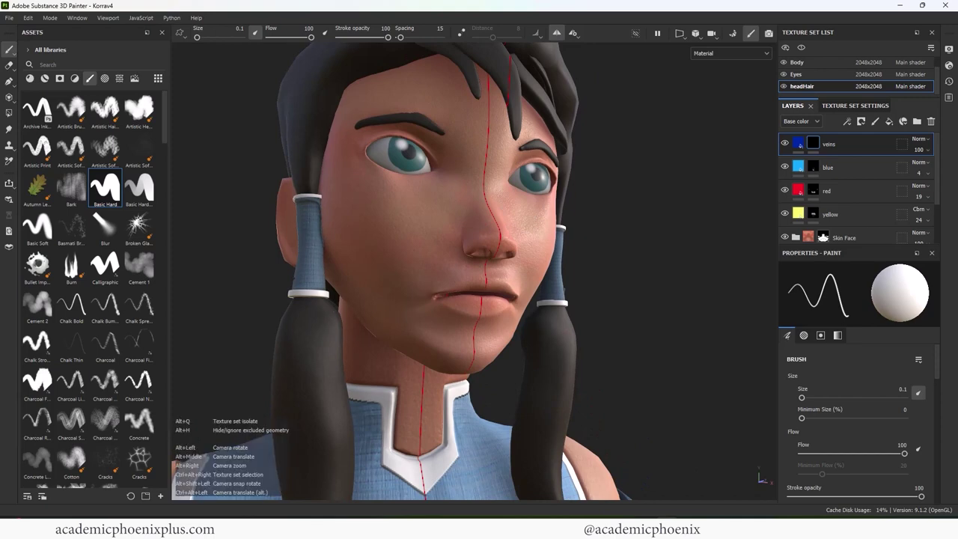
left_click_drag(426, 292, 481, 340, "alt")
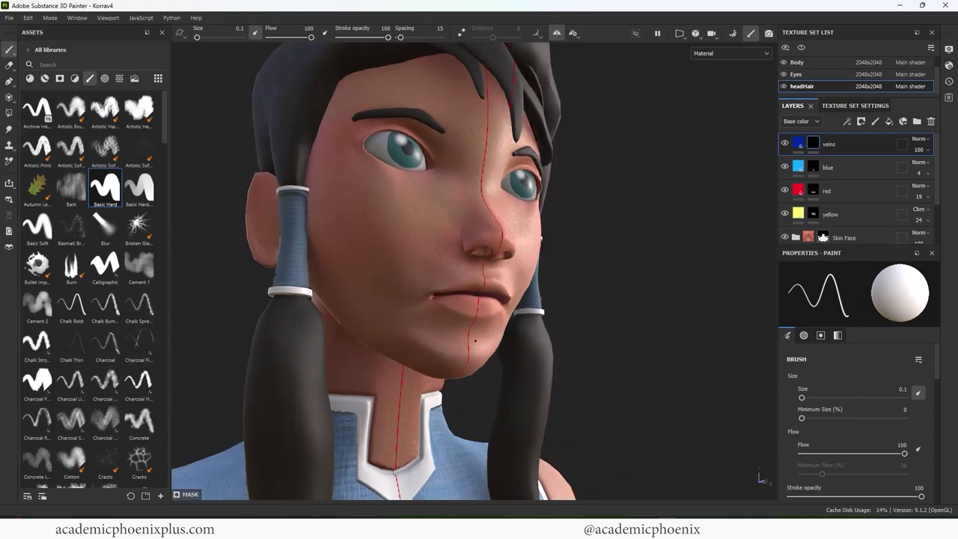
Paint a long mirrored vein from the jaw across the cheek and beside the nose up to the forehead.
mouse_move(359, 332)
left_mouse_down()
mouse_move(374, 287)
mouse_move(440, 210)
left_mouse_up()
key("ctrl+z")
mouse_move(361, 336)
left_mouse_down()
mouse_move(358, 254)
mouse_move(455, 174)
mouse_move(467, 104)
left_mouse_up()
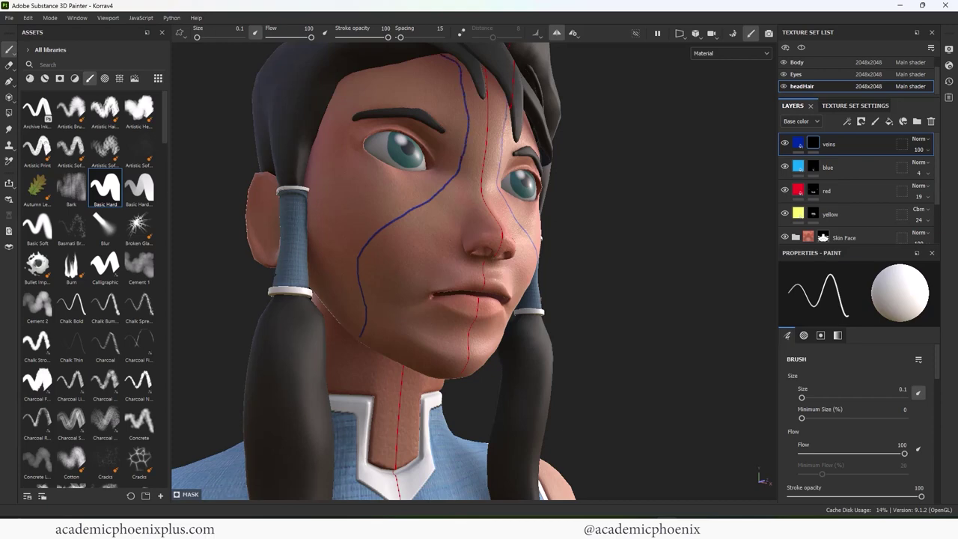
Paint a vein in front of the ear and a branch from the cheek vein back towards the ear.
key("alt")
left_click_drag(449, 217, 374, 217, "alt")
middle_click_drag(374, 217, 494, 233, "alt")
left_click_drag(494, 233, 464, 233, "alt")
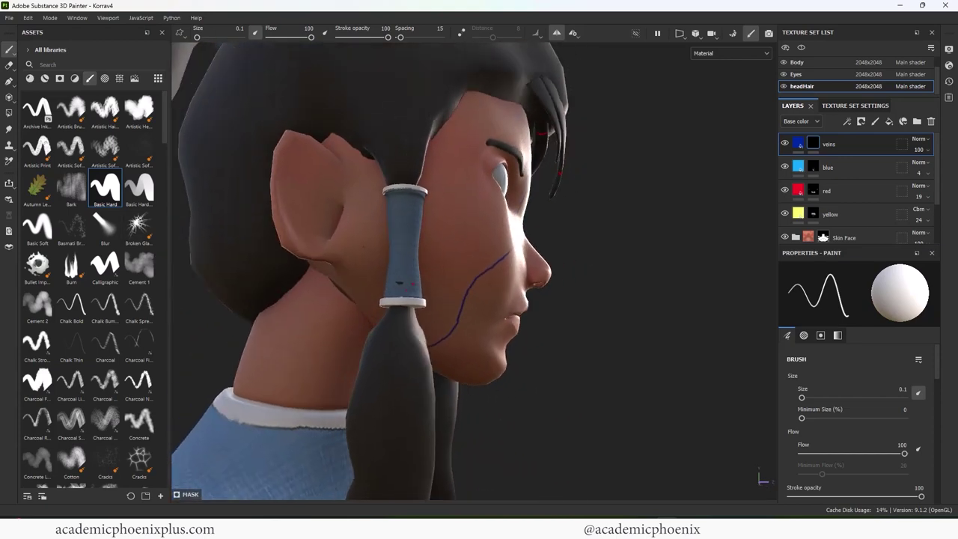
mouse_move(330, 270)
left_mouse_down()
mouse_move(358, 247)
mouse_move(370, 218)
mouse_move(374, 171)
mouse_move(354, 147)
left_mouse_up()
mouse_move(415, 263)
left_mouse_down("alt")
mouse_move(442, 222)
mouse_move(427, 267)
mouse_move(470, 292)
mouse_move(452, 246)
left_mouse_up("alt")
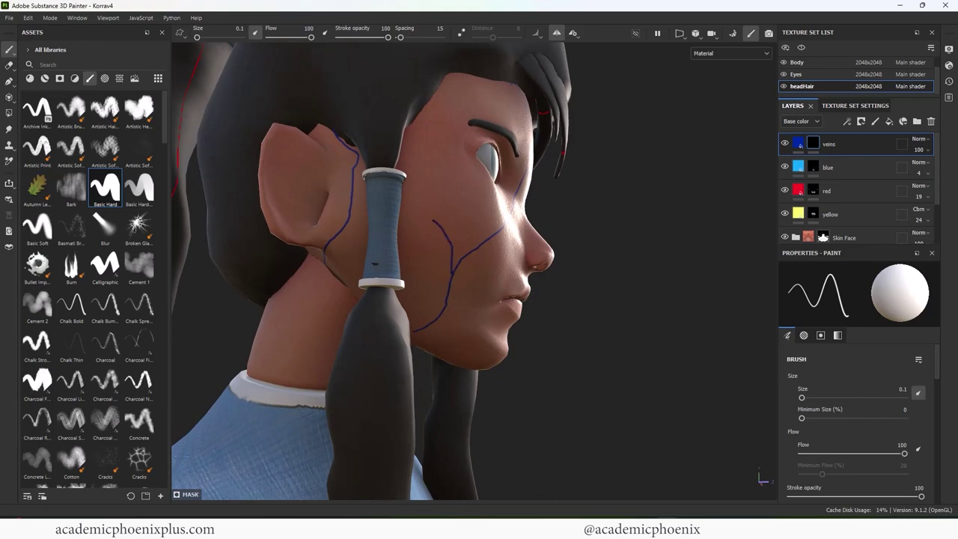
left_click_drag(375, 263, 355, 272, "alt")
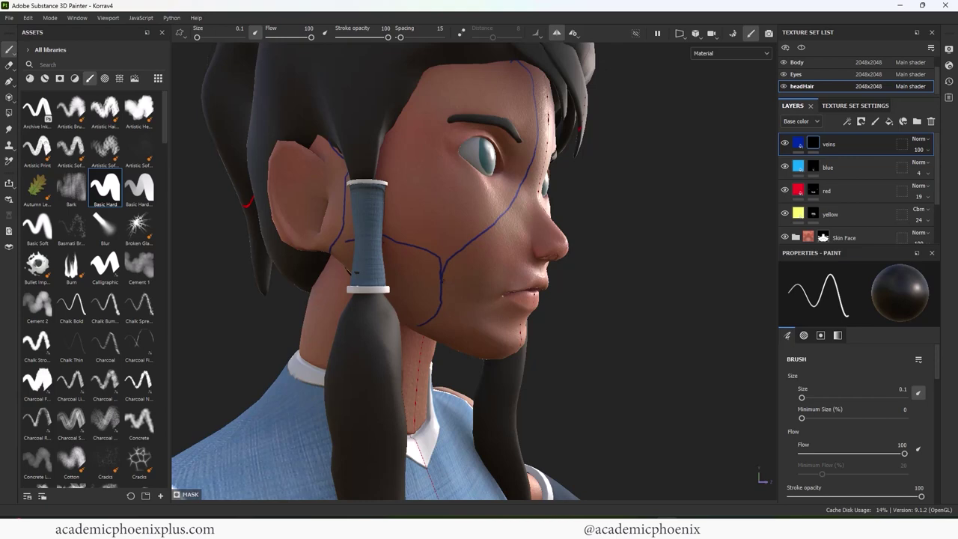
Add smaller vein branches above the eye, across the forehead to the hairline and on the cheek.
left_click_drag(356, 272, 595, 262, "alt")
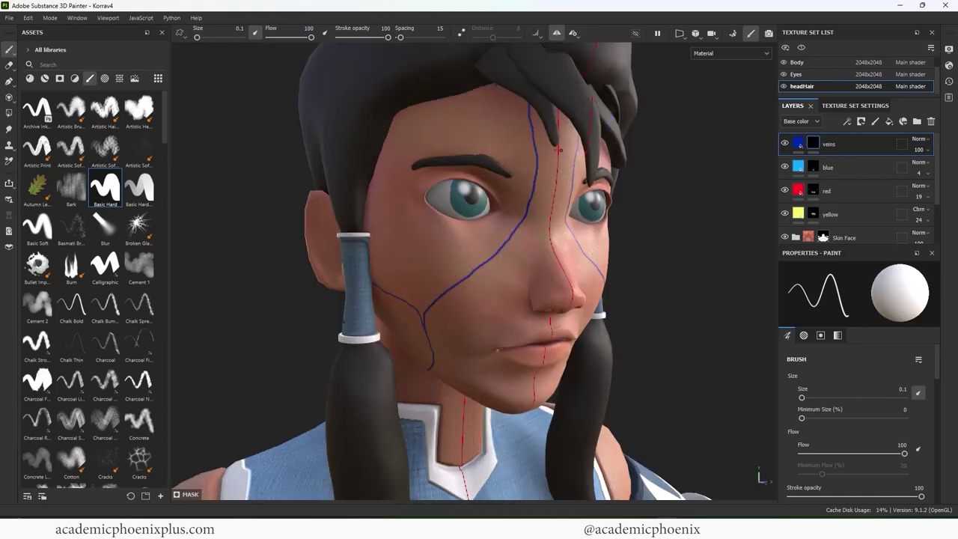
left_click_drag(524, 203, 507, 188)
mouse_move(532, 156)
left_mouse_down()
mouse_move(479, 119)
mouse_move(440, 110)
left_mouse_up()
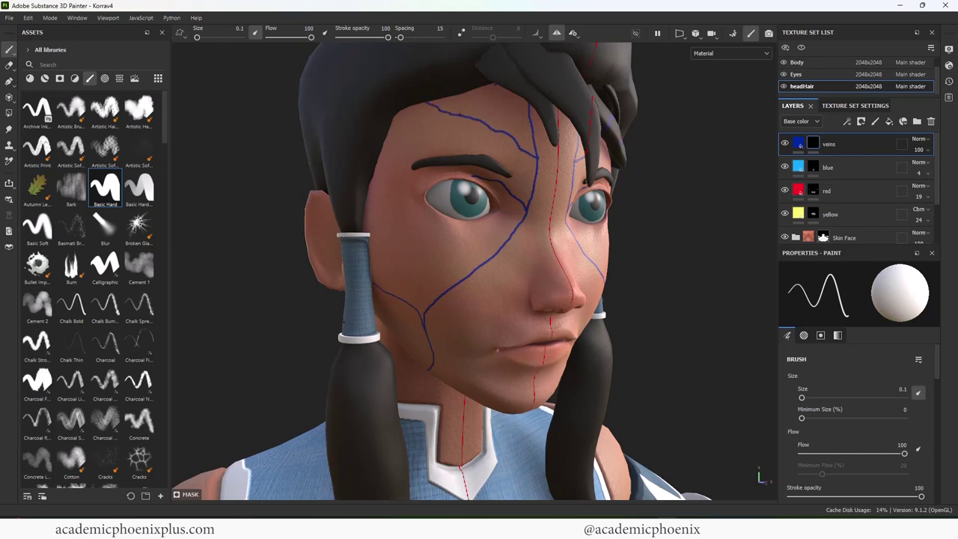
left_click_drag(464, 112, 460, 93)
left_click_drag(437, 109, 404, 114)
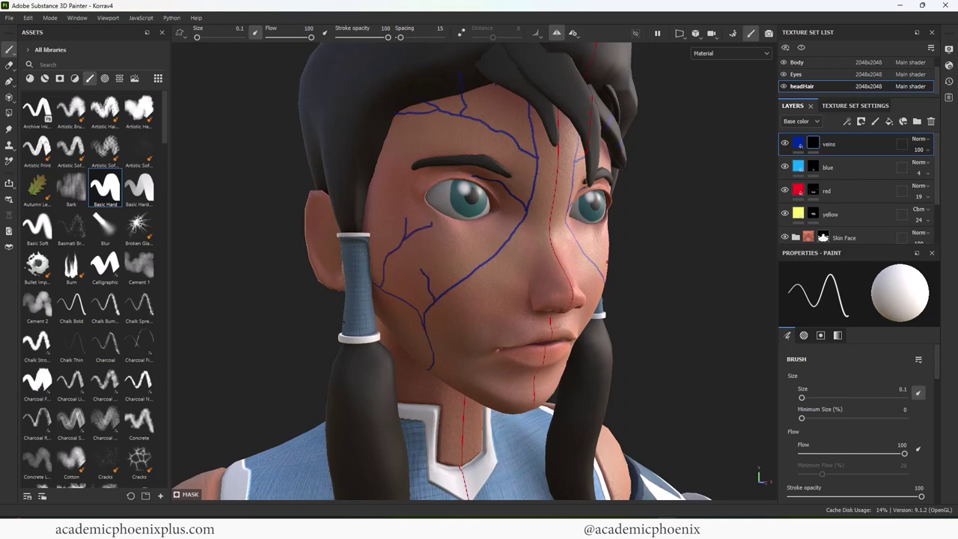
Lower the veins layer's opacity to 6 so the veins only show faintly on the face.
key("x")
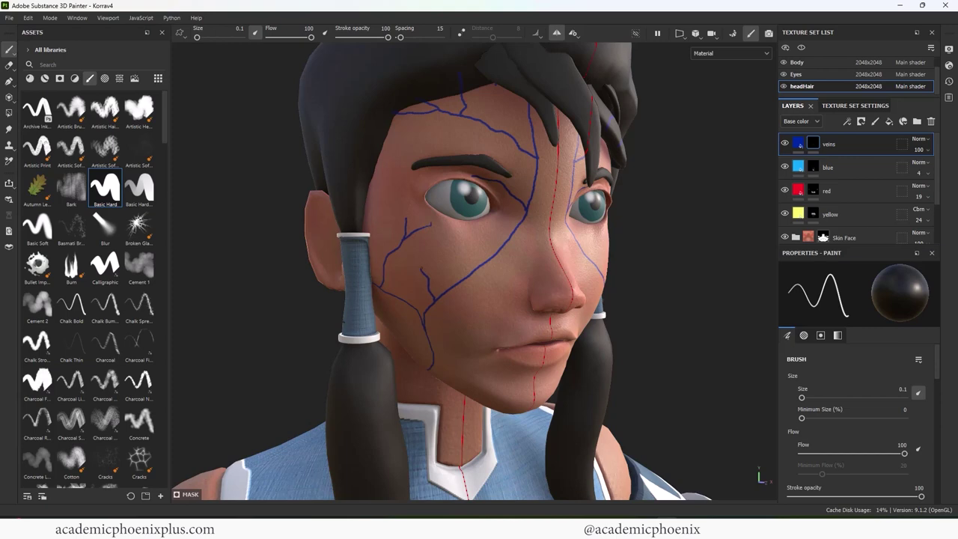
left_click_drag(430, 276, 389, 258, "alt")
scroll(430, 254, "down", 3)
middle_click_drag(461, 225, 429, 202, "alt")
left_click_drag(429, 203, 432, 202, "alt")
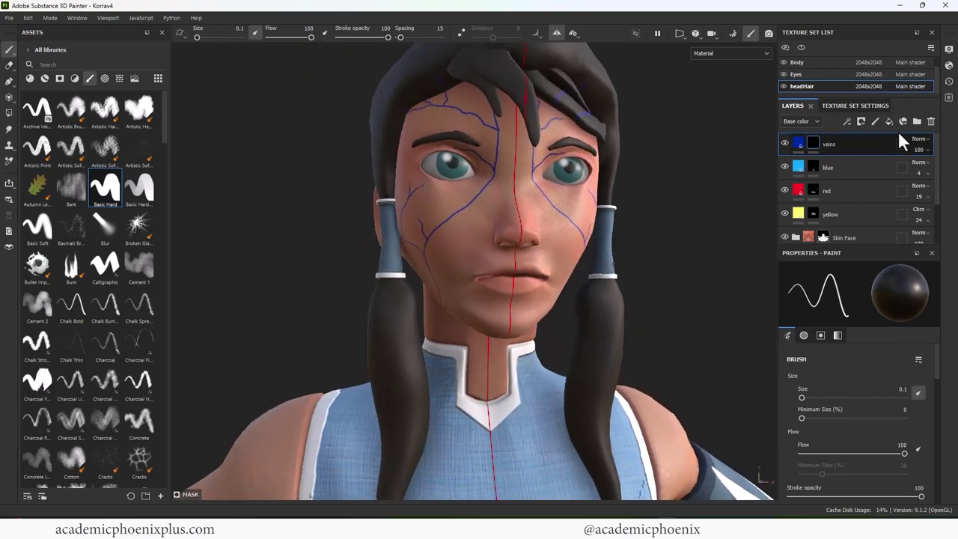
left_click_drag(924, 161, 912, 167)
mouse_move(754, 192)
left_mouse_down("alt")
mouse_move(702, 186)
mouse_move(844, 171)
mouse_move(770, 208)
mouse_move(648, 201)
mouse_move(675, 167)
mouse_move(581, 155)
mouse_move(453, 171)
left_mouse_up("alt")
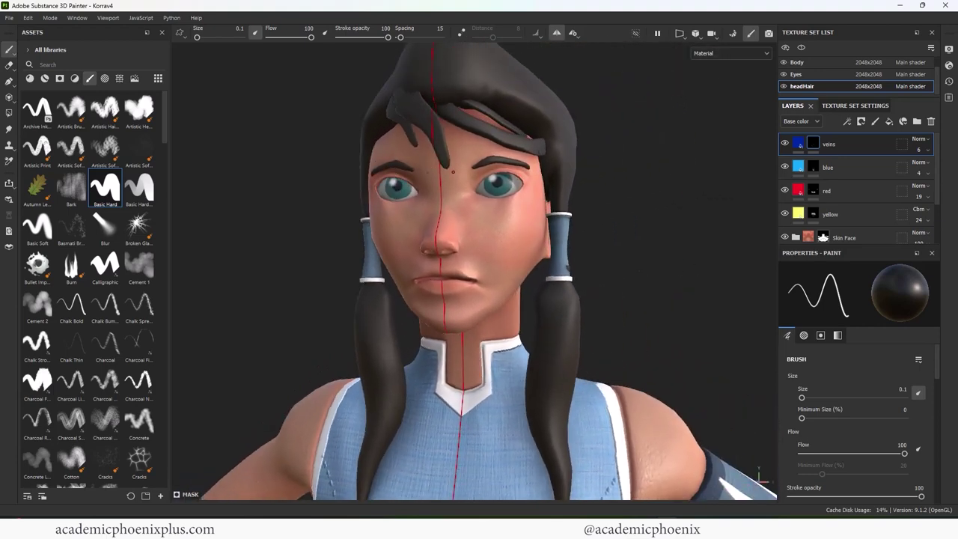
Turn off symmetry and examine the character's skin from several angles, both close up and at a distance.
left_click(556, 33)
left_click_drag(658, 146, 478, 189, "alt")
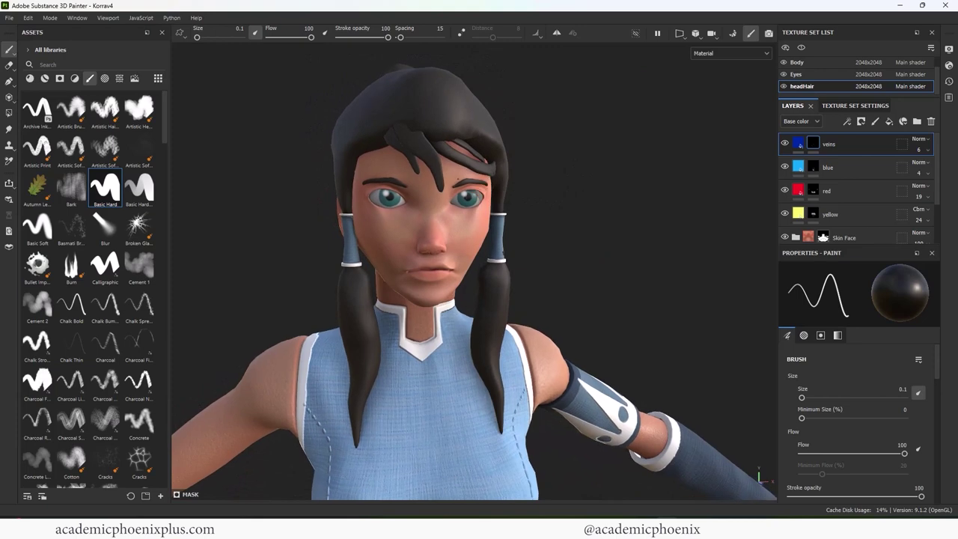
right_click_drag(636, 161, 679, 135, "alt")
left_click_drag(680, 135, 565, 146, "alt")
right_click_drag(565, 146, 451, 185, "alt")
left_click_drag(451, 184, 423, 173, "alt")
middle_click_drag(392, 184, 431, 209, "alt")
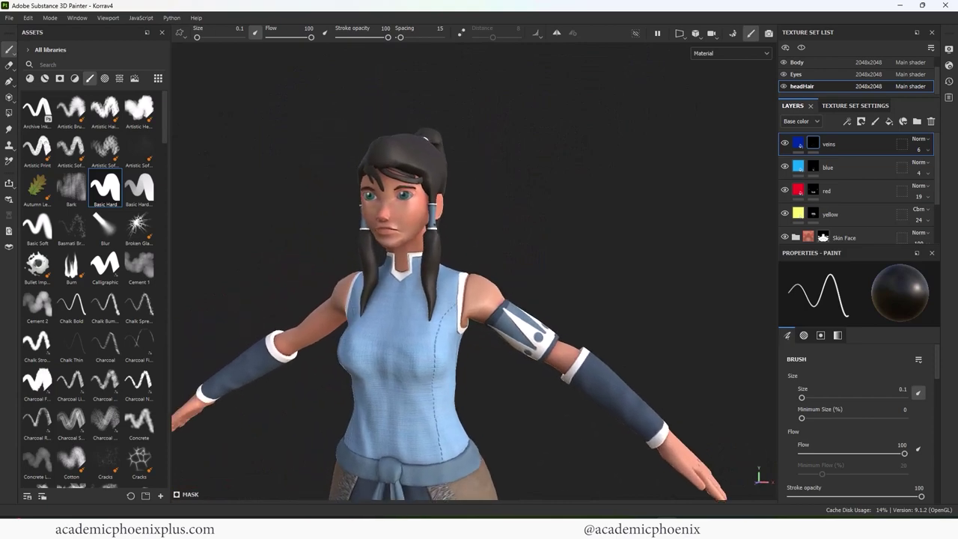
right_click_drag(432, 209, 568, 142, "alt")
middle_click_drag(568, 142, 585, 164, "alt")
left_click_drag(585, 164, 629, 179, "alt")
right_click_drag(629, 178, 697, 169, "alt")
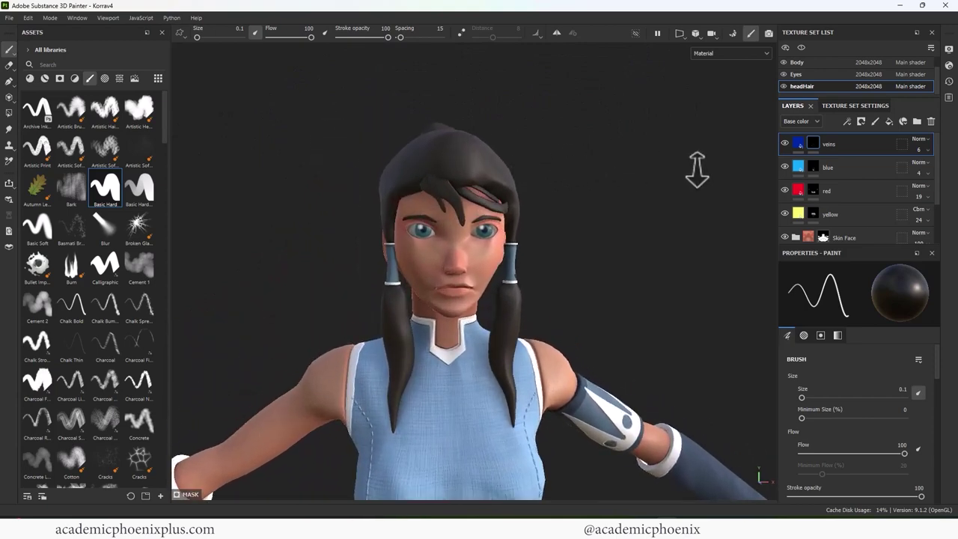
middle_click_drag(696, 170, 659, 179, "alt")
left_click_drag(695, 195, 573, 196, "alt")
right_click_drag(573, 197, 641, 157, "alt")
Add a new fill layer above the veins layer and leave only its color channel enabled.
right_click(799, 145)
left_click(792, 139)
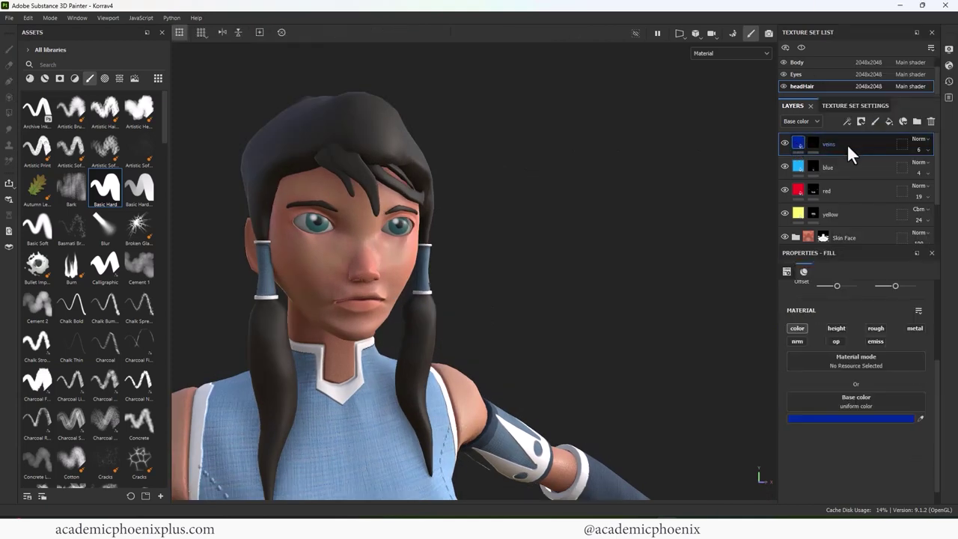
left_click(888, 120)
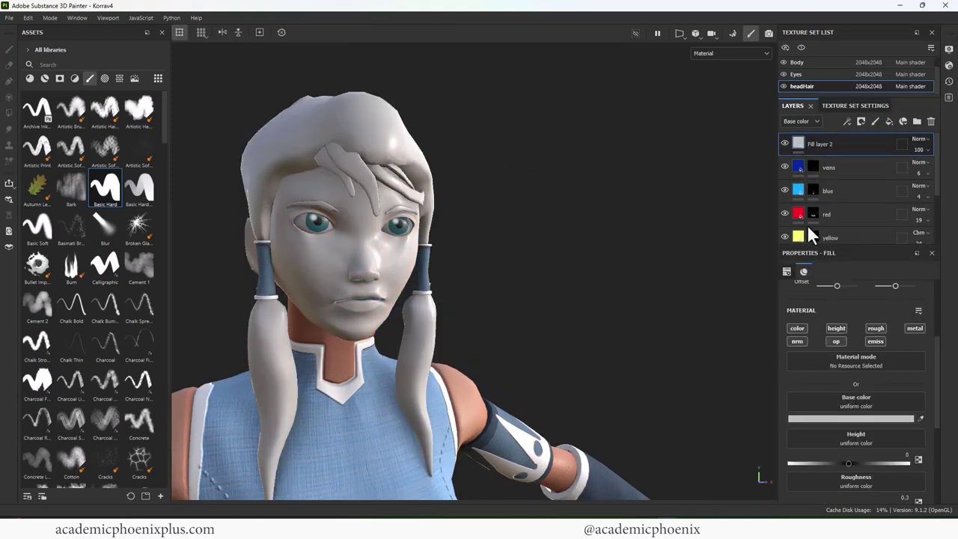
left_click(835, 328)
left_click(876, 327)
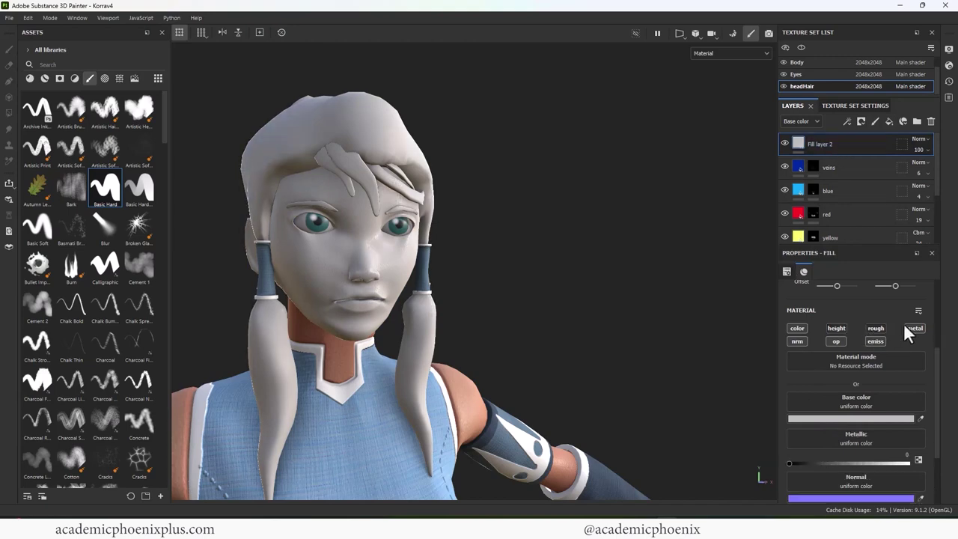
left_click(915, 328)
left_click(797, 341)
left_click(835, 342)
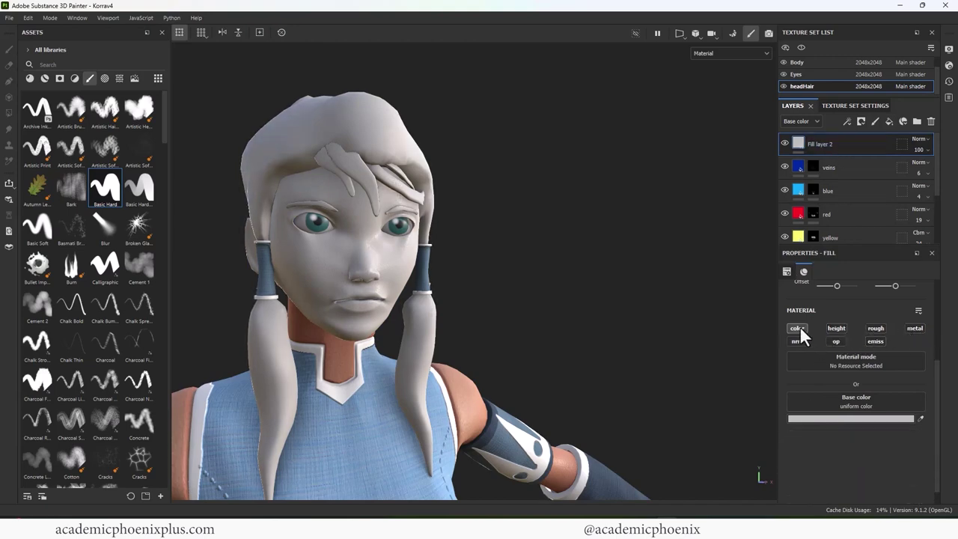
Set the new fill layer's base color to the dark orange-brown 6A2F06.
left_click(847, 410)
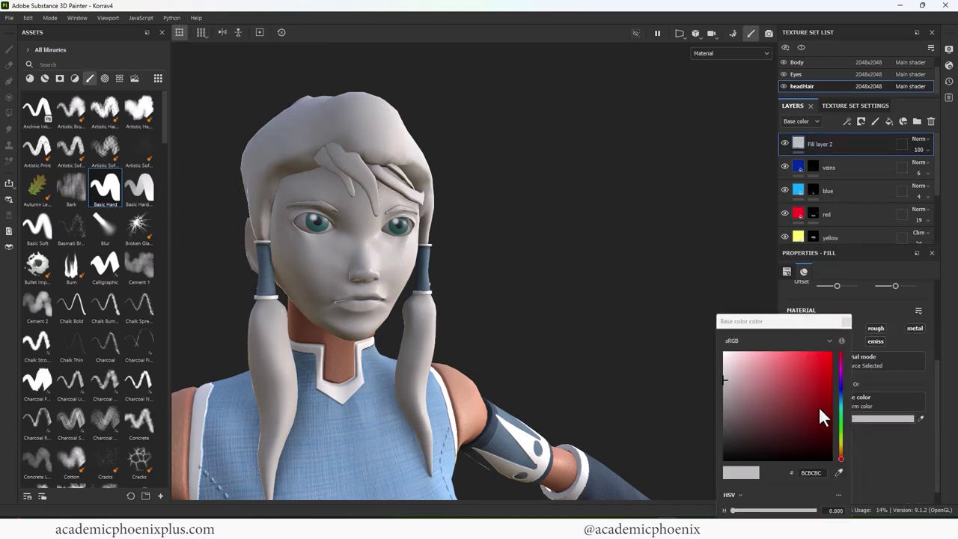
left_click(823, 407)
left_click_drag(838, 399, 840, 454)
left_click(825, 415)
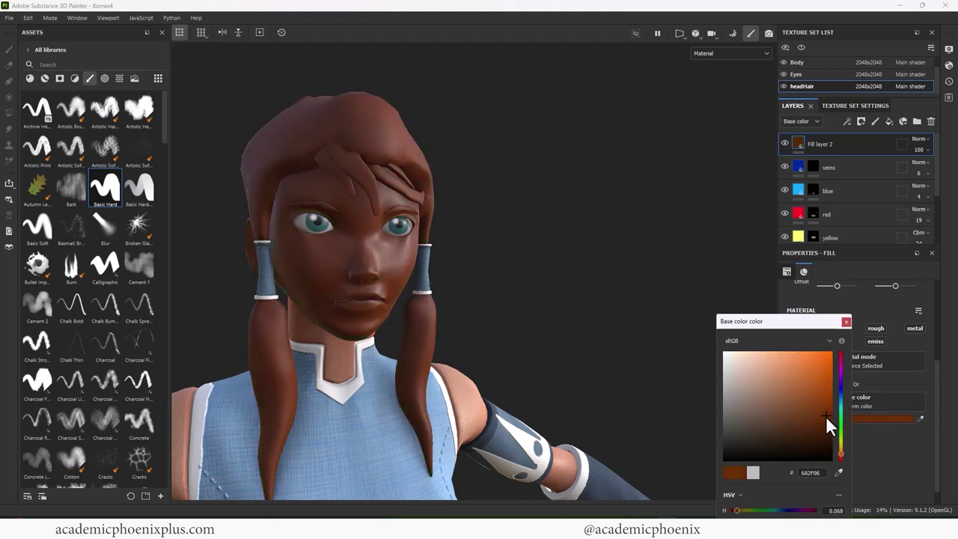
left_click(845, 321)
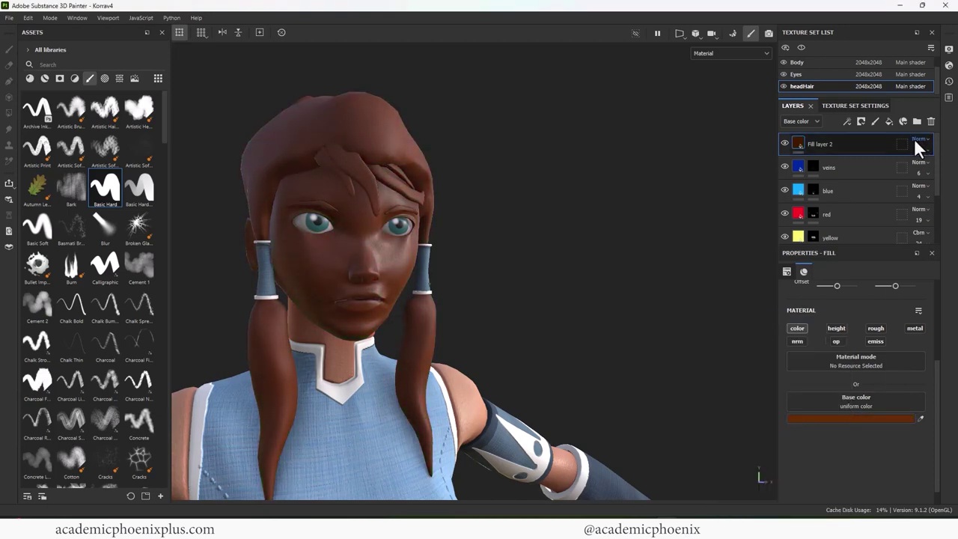
Set the brown fill layer to Multiply at opacity 52 and check the darkened face from both sides.
left_click(913, 139)
left_click(897, 196)
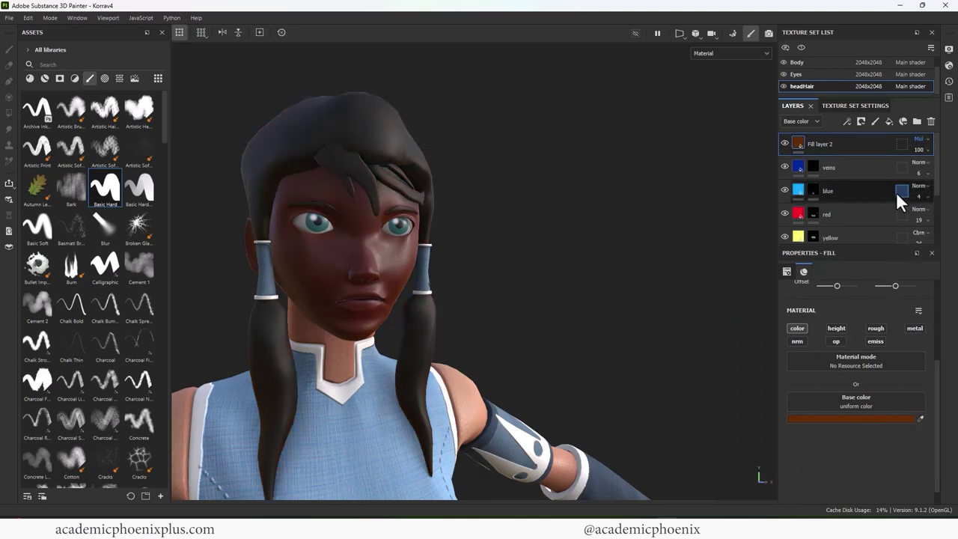
left_click(926, 148)
left_click(927, 168)
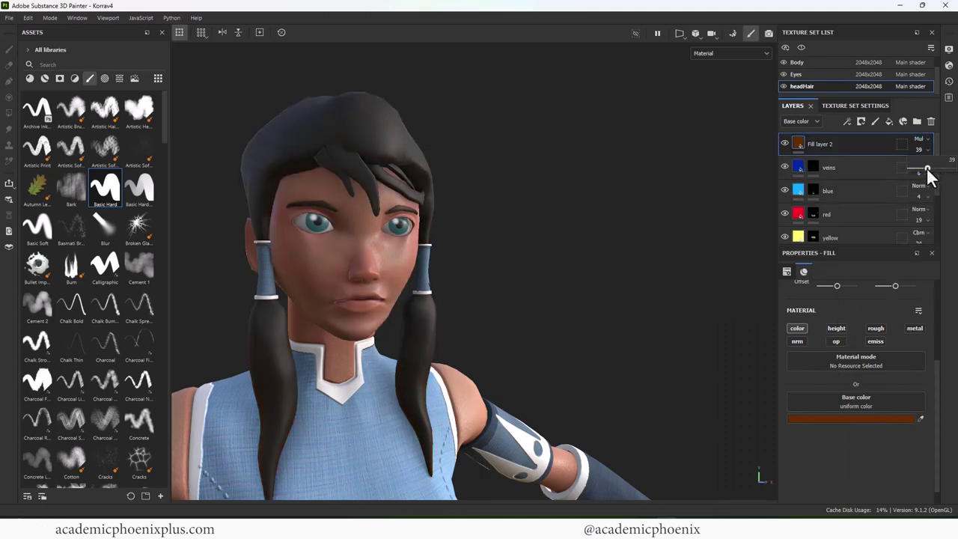
left_click_drag(926, 168, 933, 171)
left_click_drag(494, 235, 475, 235, "alt")
right_click_drag(475, 234, 483, 201, "alt")
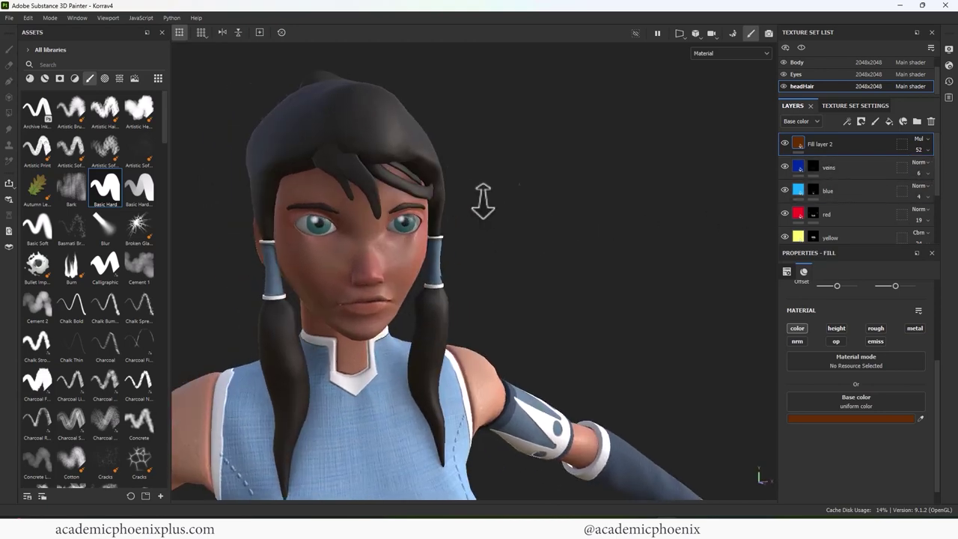
left_click_drag(583, 222, 492, 164, "alt")
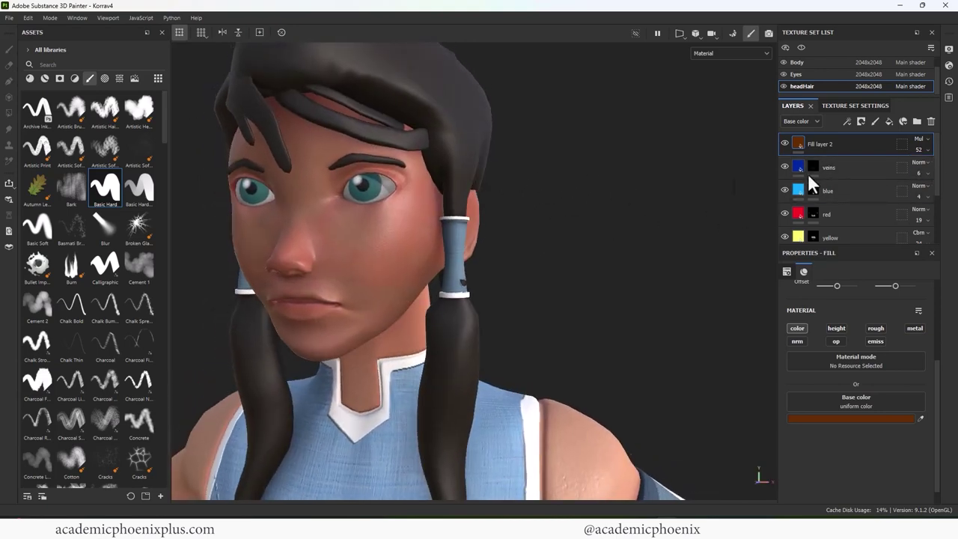
Try the Overlay, Divide and Inverse divide blend modes on the brown fill layer and check the face.
left_click(926, 139)
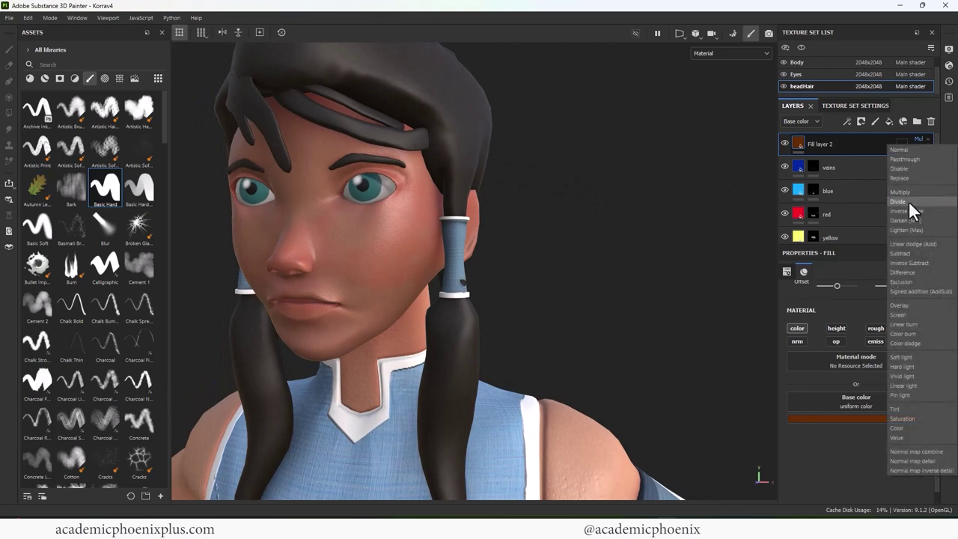
left_click(870, 142)
left_click(922, 139)
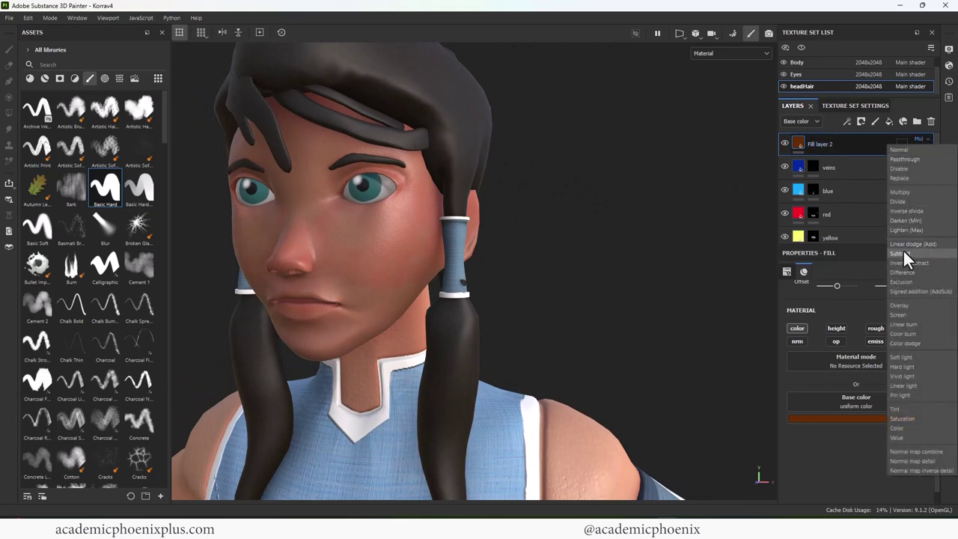
left_click(903, 303)
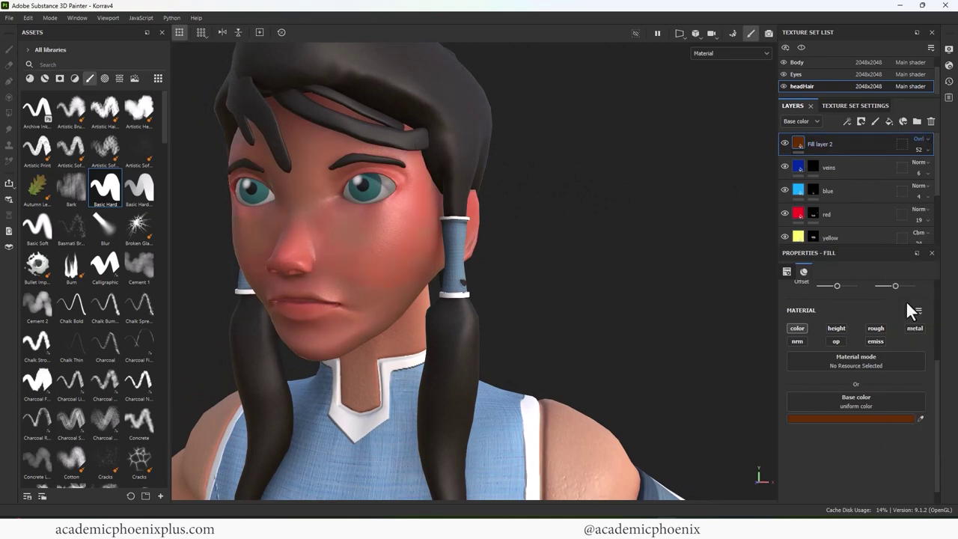
left_click(925, 140)
left_click(907, 200)
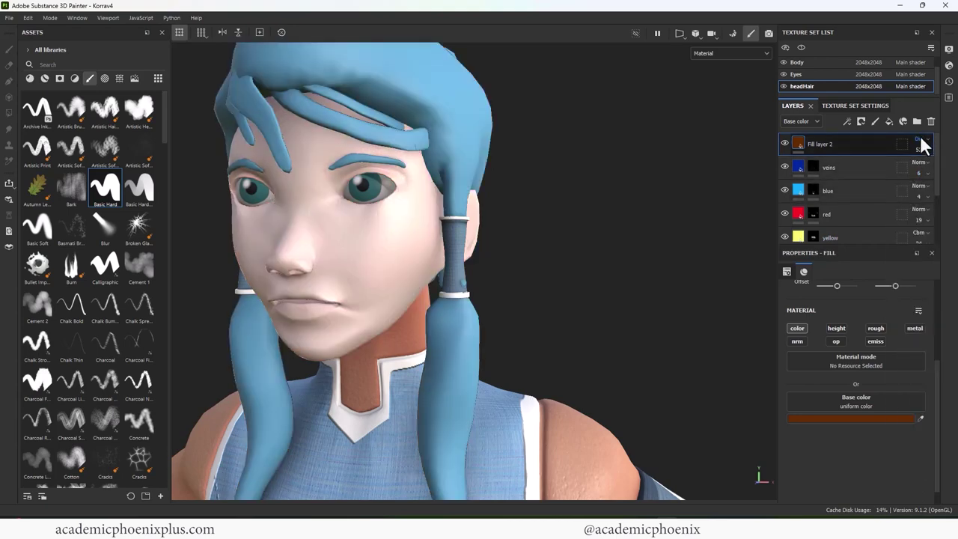
left_click(923, 144)
left_click(904, 207)
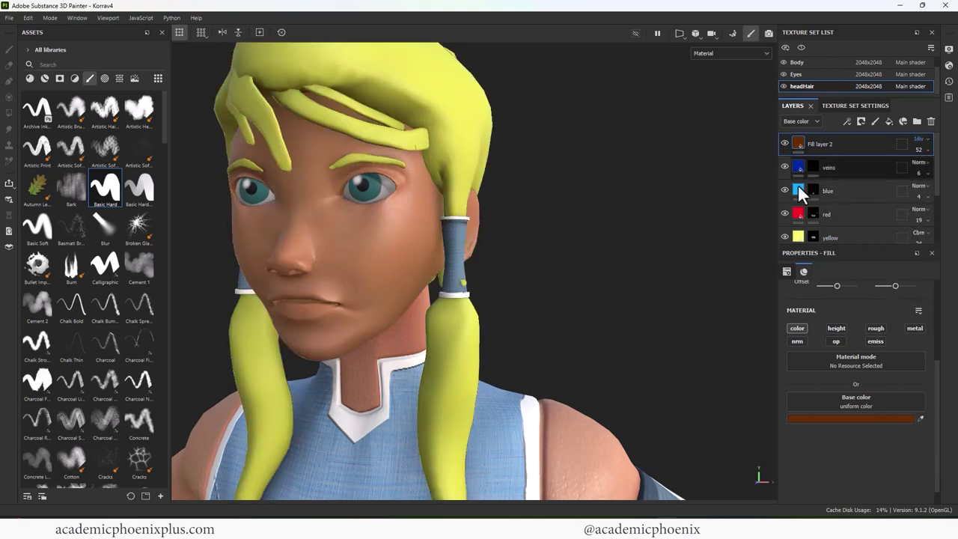
left_click_drag(710, 254, 449, 262, "alt")
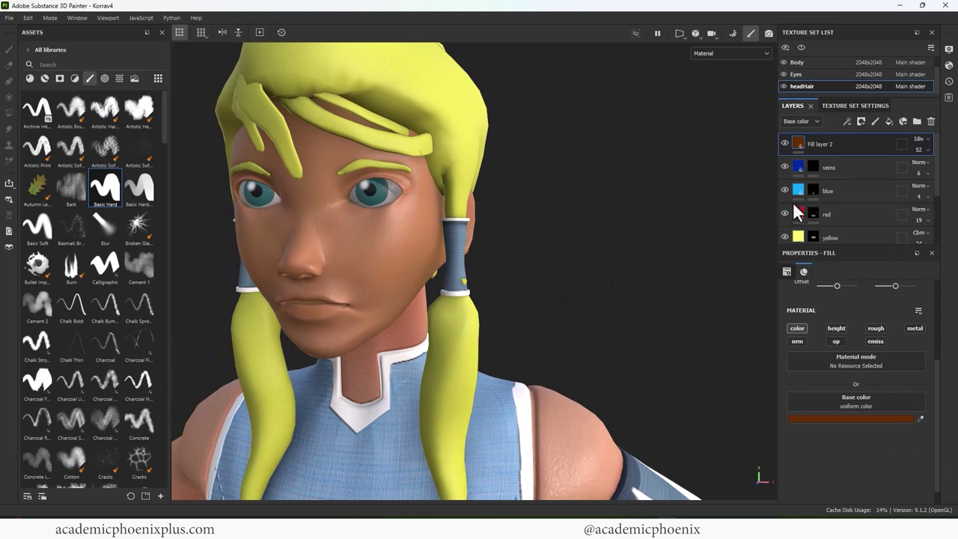
Return the brown fill layer to Multiply, raise its opacity to 75 and view the character from farther away.
left_click(924, 140)
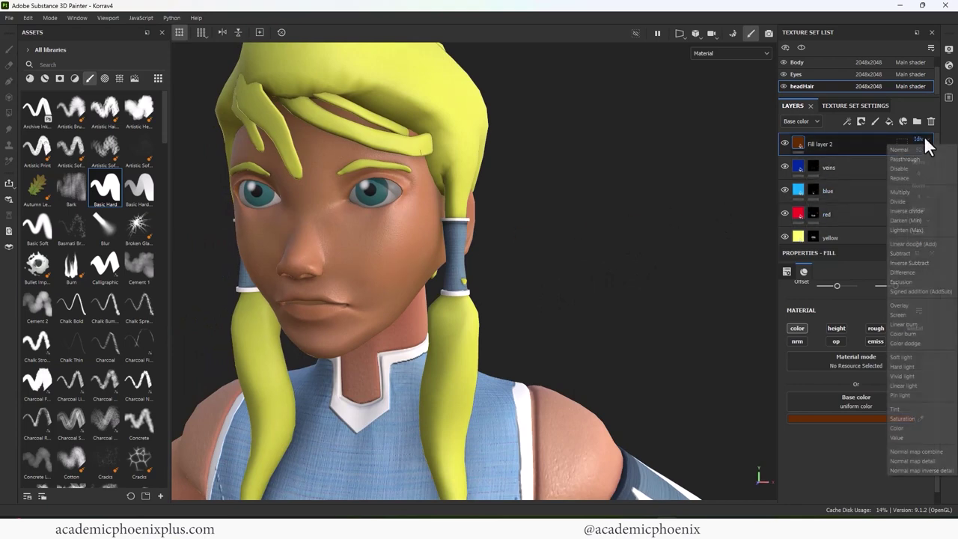
left_click(908, 191)
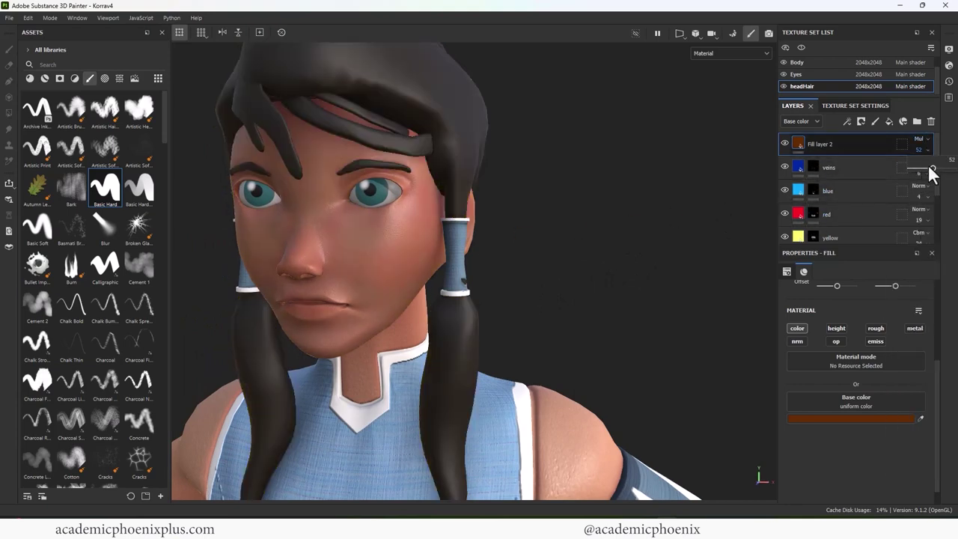
left_click_drag(929, 168, 942, 167)
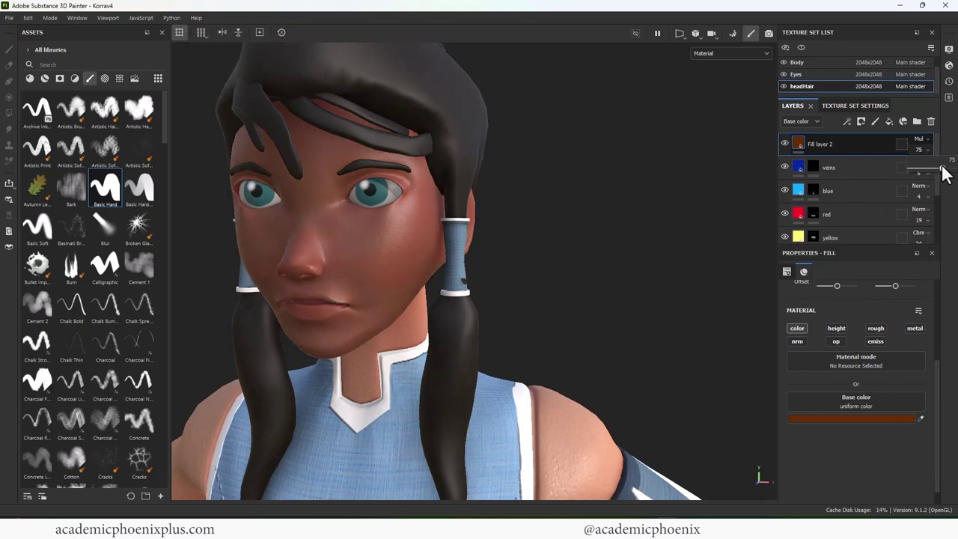
left_click_drag(599, 233, 695, 247, "alt")
right_click_drag(638, 259, 560, 318, "alt")
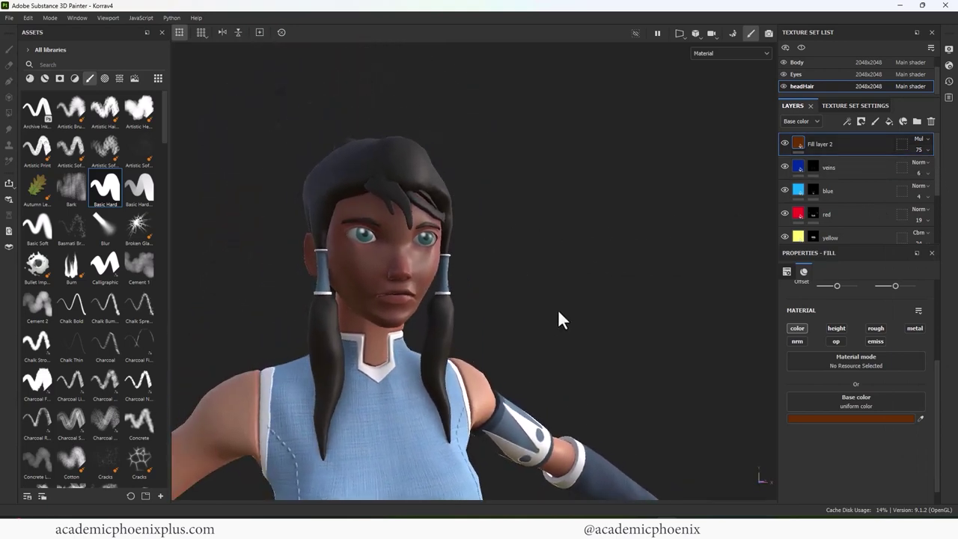
Bring up the Korra Character Sheet reference image, move it aside and sample its skin tone as the fill layer's base color.
key("alt+Tab")
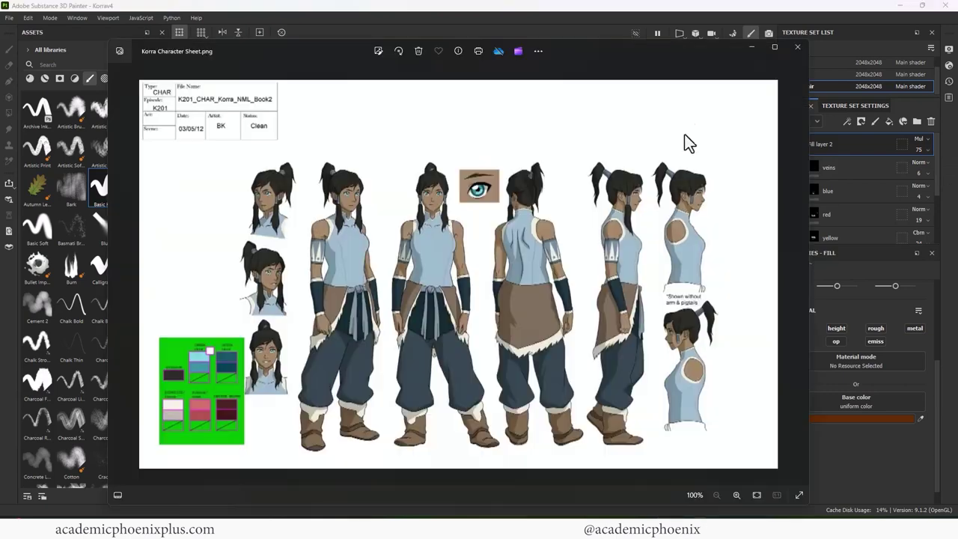
left_click(918, 417)
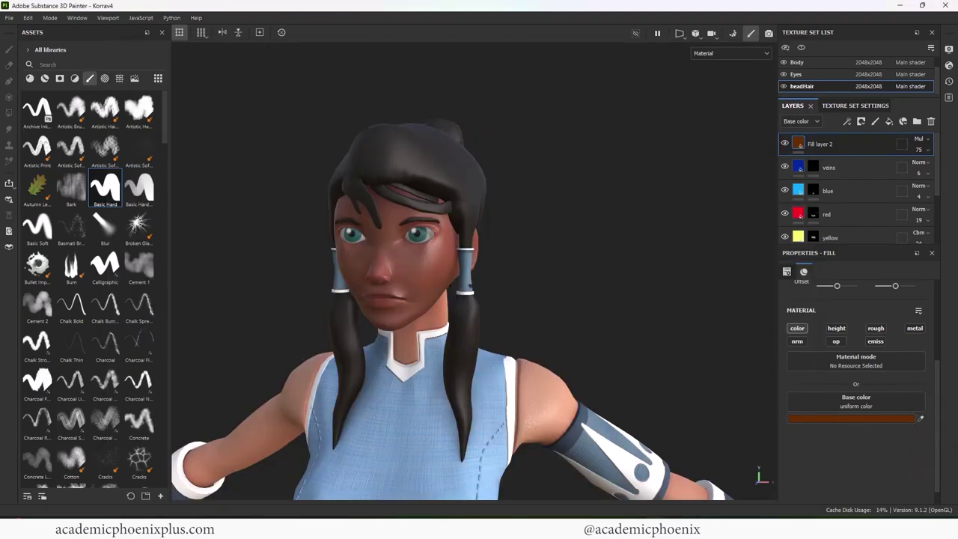
mouse_move(726, 511)
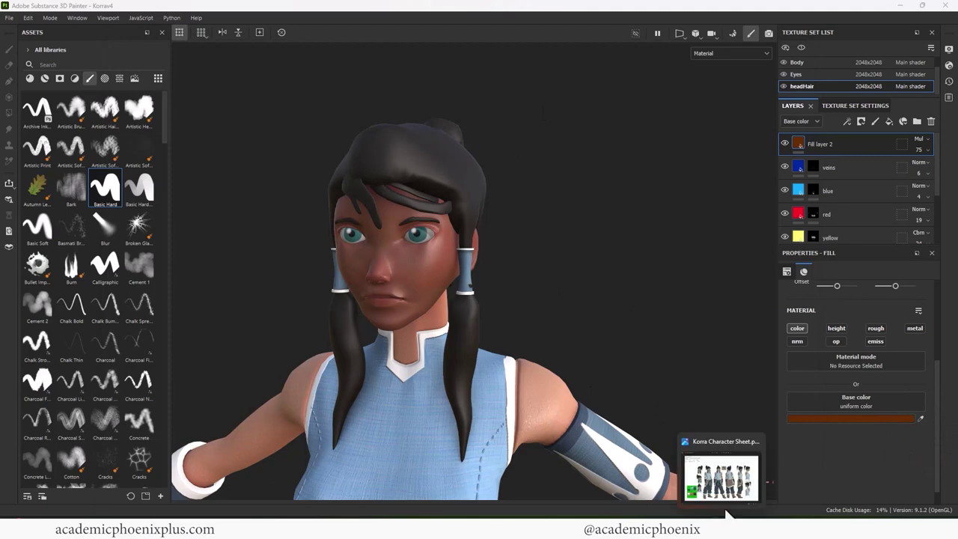
left_click(718, 477)
left_click_drag(670, 50, 104, 113)
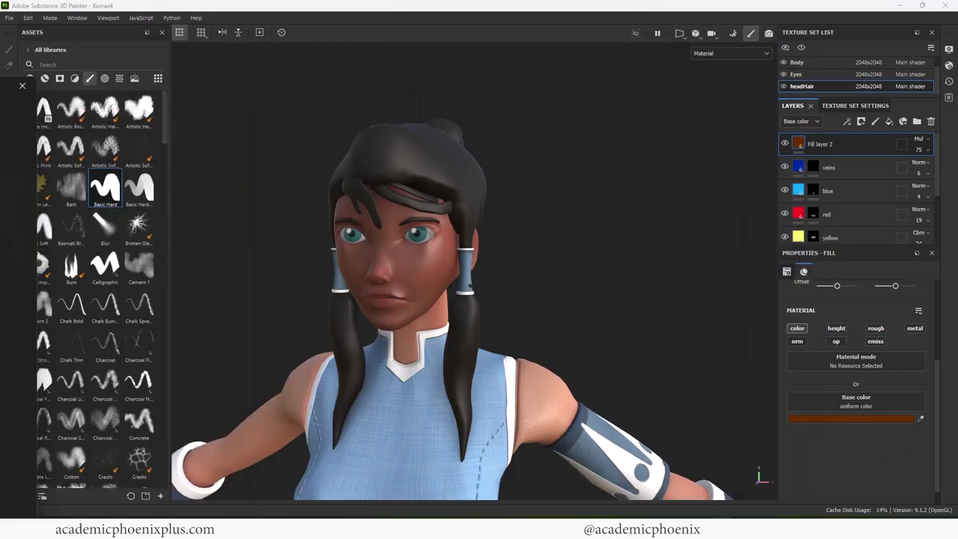
left_click(921, 417)
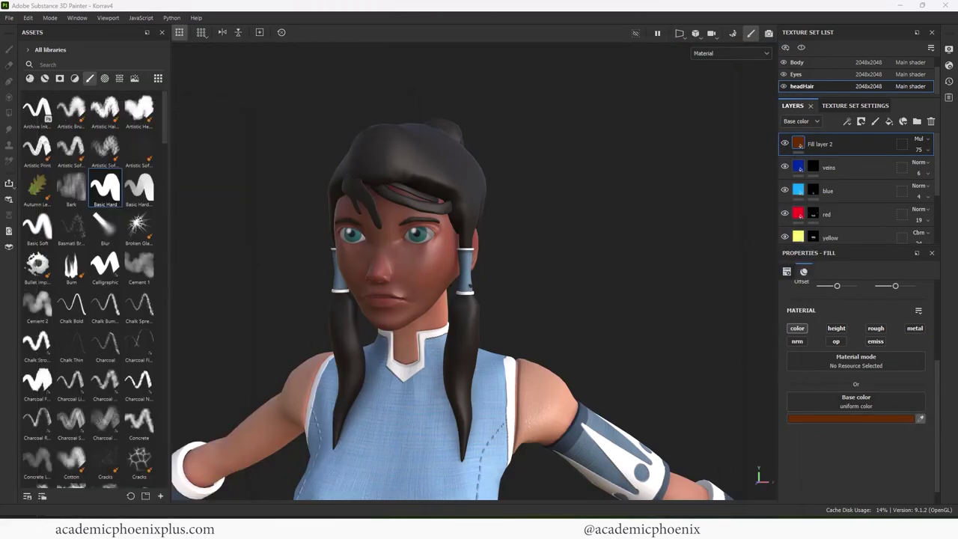
Set the fill layer to Normal at opacity 100 and resample its base color from the reference sheet's skin.
left_click(919, 139)
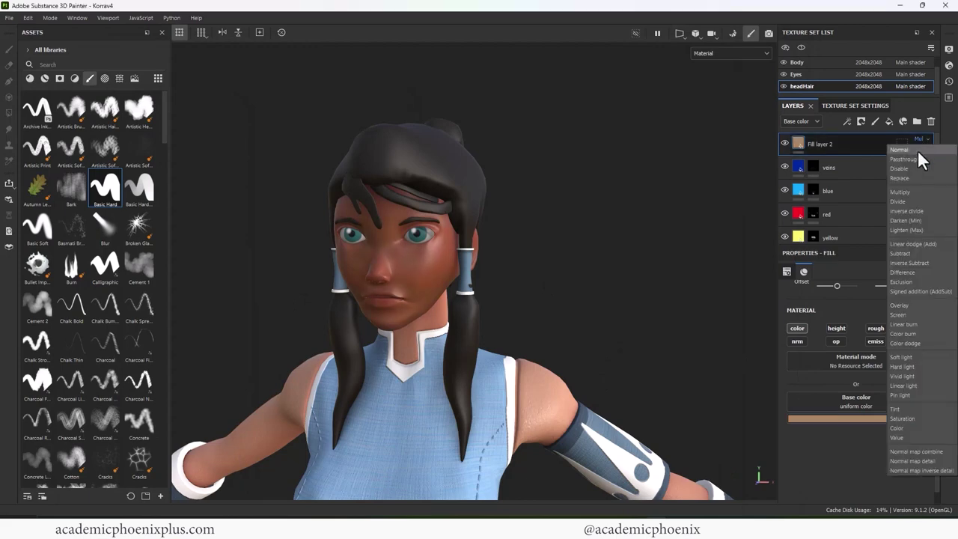
left_click(917, 151)
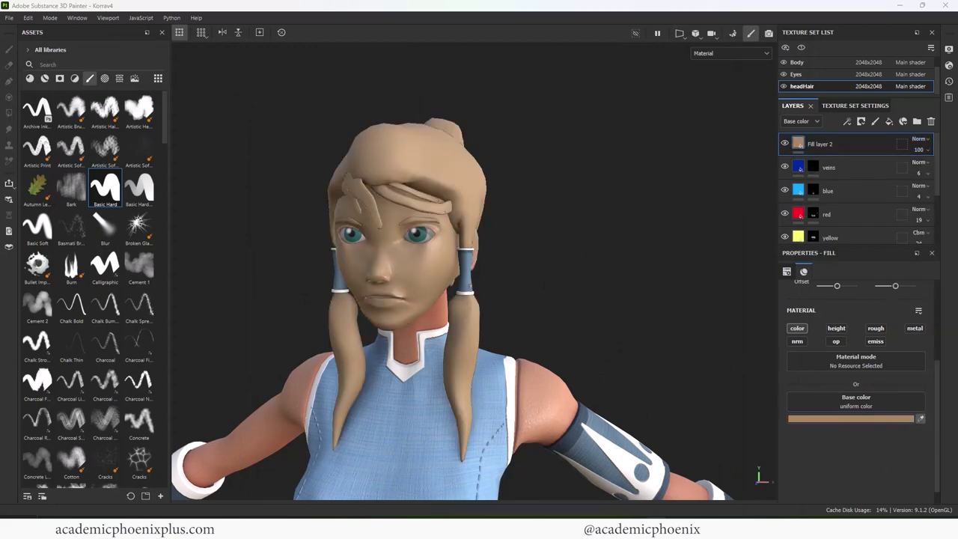
left_click_drag(0, 107, 869, 108)
Set the skin-tone fill layer to Multiply and lower its opacity to 39.
left_click(927, 140)
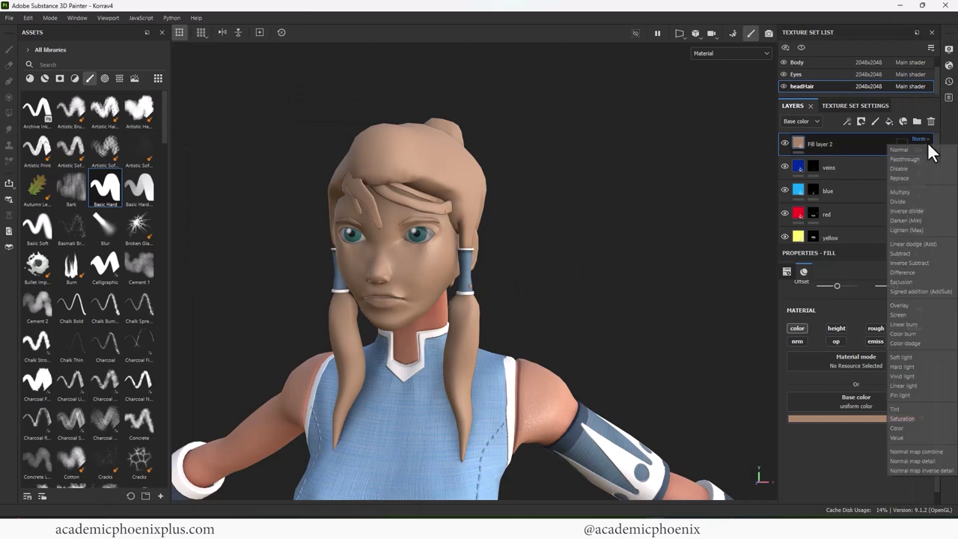
left_click(921, 191)
left_click(934, 153)
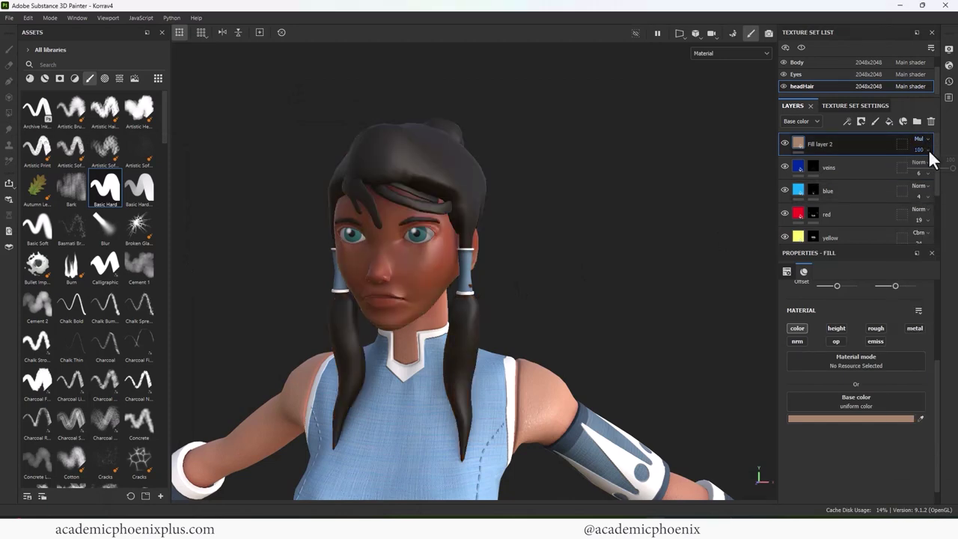
left_click_drag(952, 170, 929, 171)
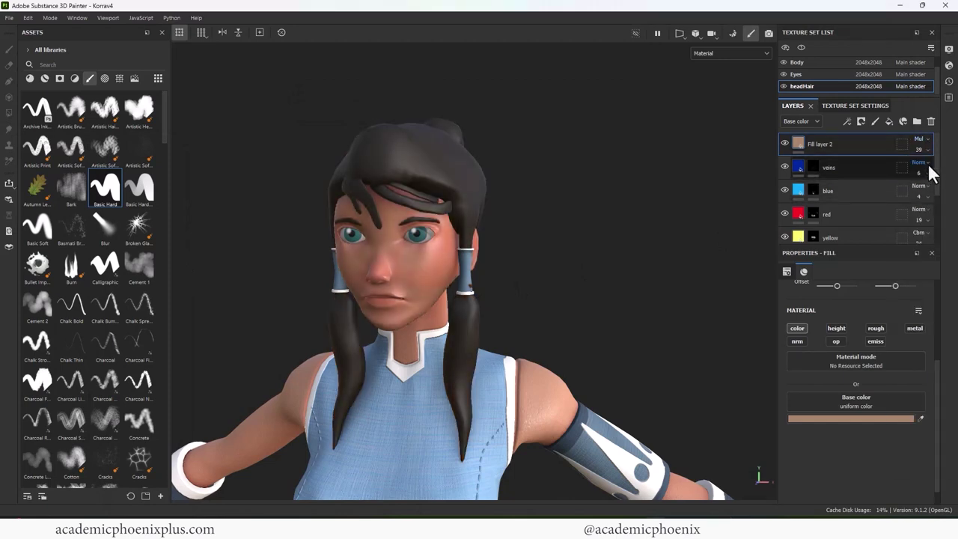
Set the skin-tone fill layer to Normal at opacity 37 and inspect the face up close from several angles.
left_click(921, 142)
left_click(928, 157)
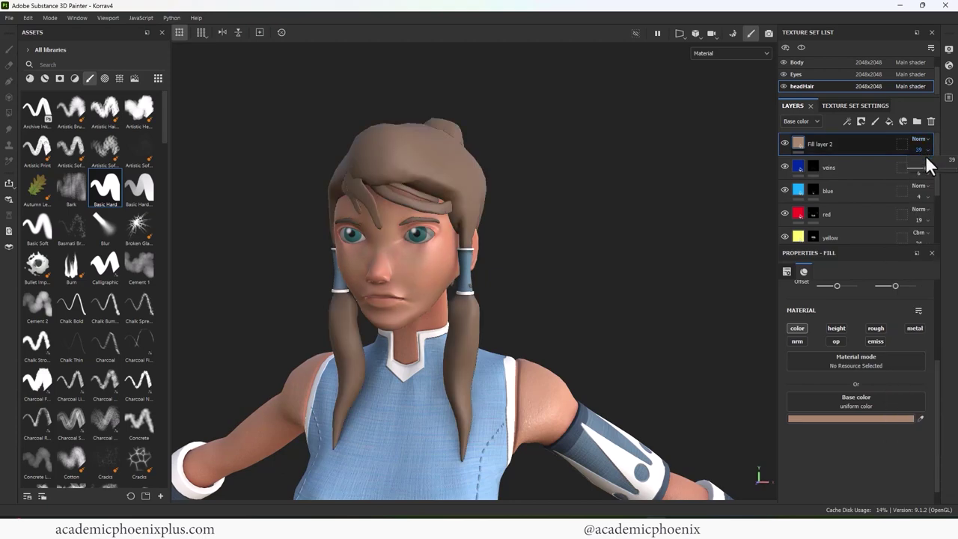
left_click_drag(929, 173, 926, 173)
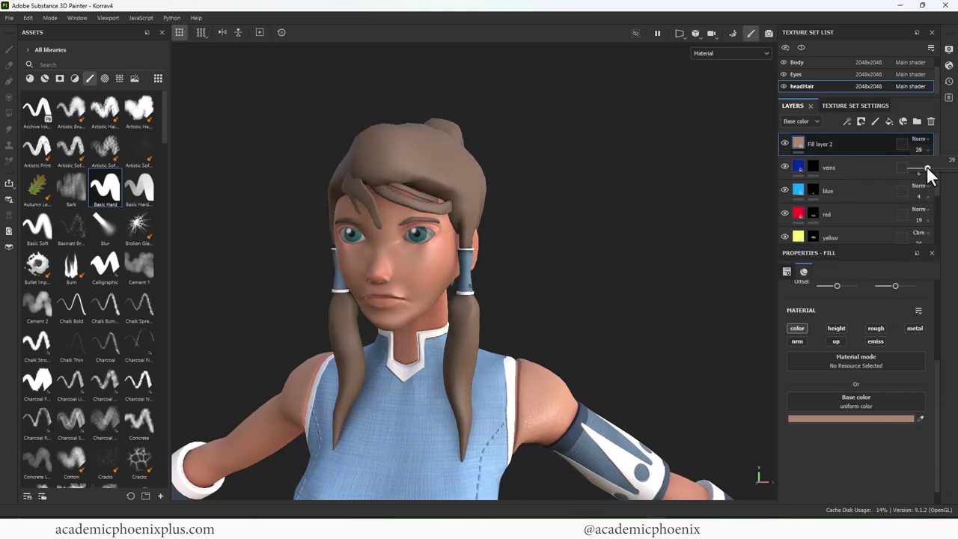
right_click_drag(428, 225, 806, 243, "alt")
middle_click_drag(535, 255, 597, 249, "alt")
left_click_drag(597, 248, 516, 222, "alt")
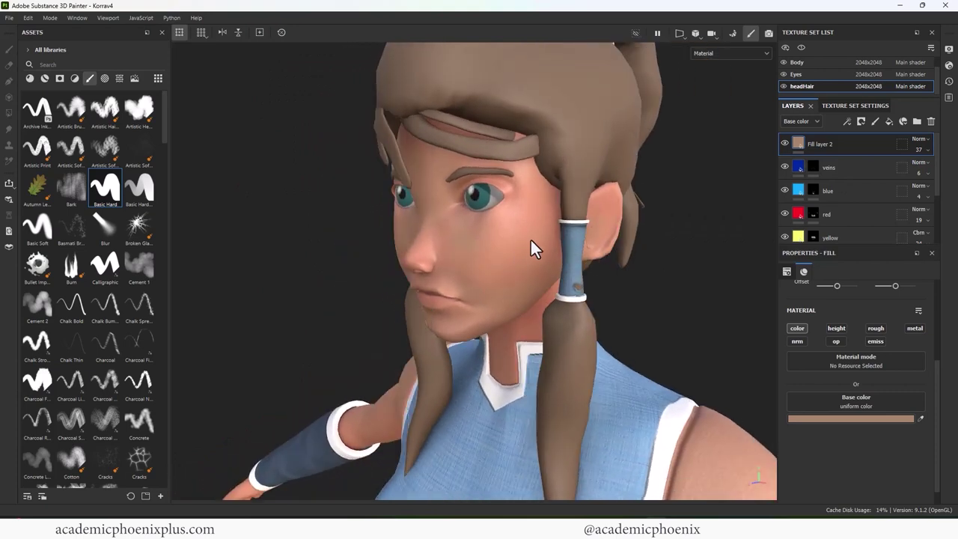
left_click_drag(479, 288, 633, 278, "alt")
Try the skin-tone fill layer in Multiply blend mode with a higher opacity.
left_click(920, 139)
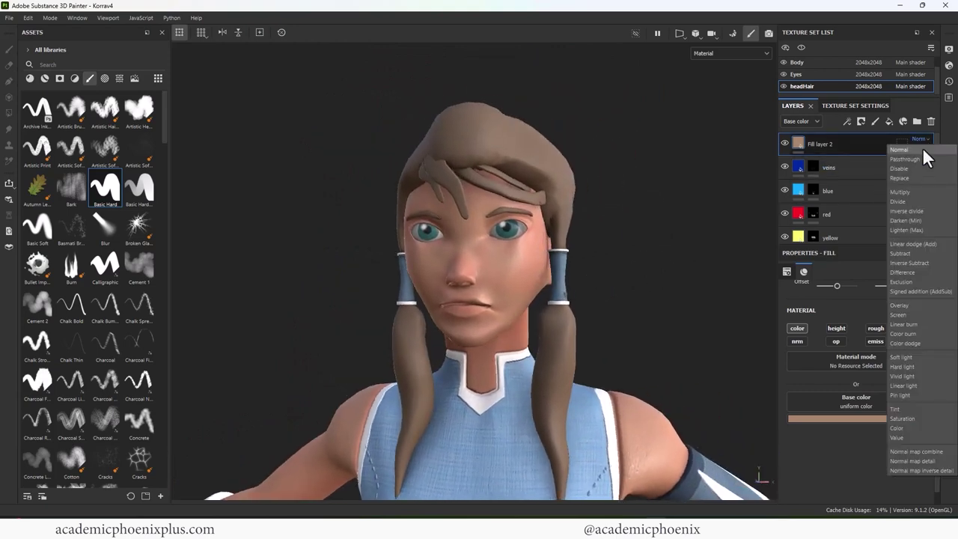
left_click(911, 196)
left_click(926, 153)
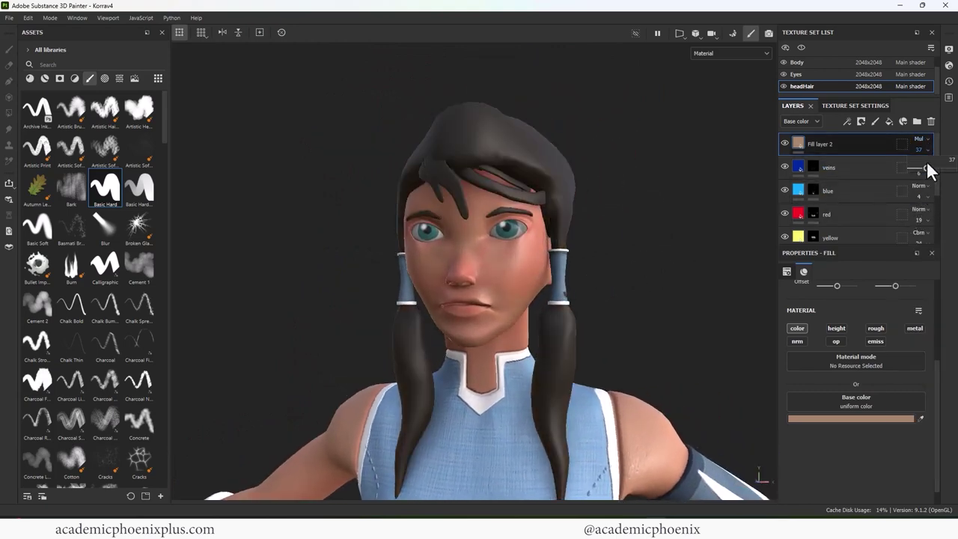
left_click_drag(936, 176, 943, 171)
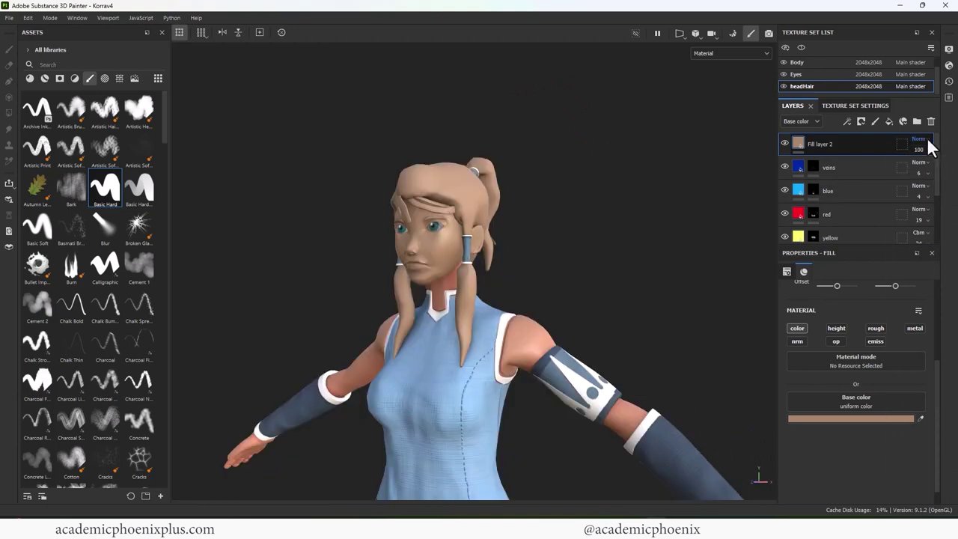
Try the Overlay, Soft light and Subtract blend modes on the skin-tone fill layer.
left_click(921, 139)
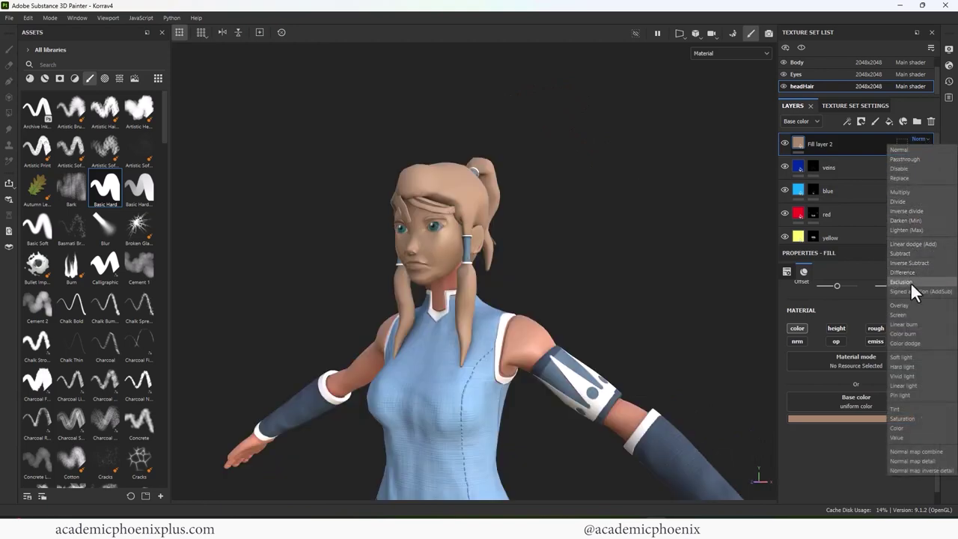
left_click(908, 304)
left_click(921, 137)
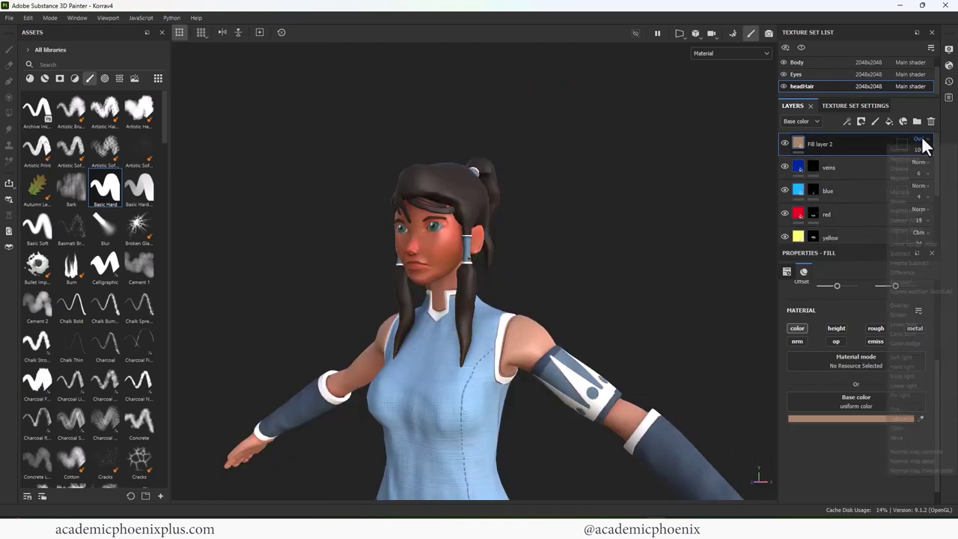
left_click(900, 356)
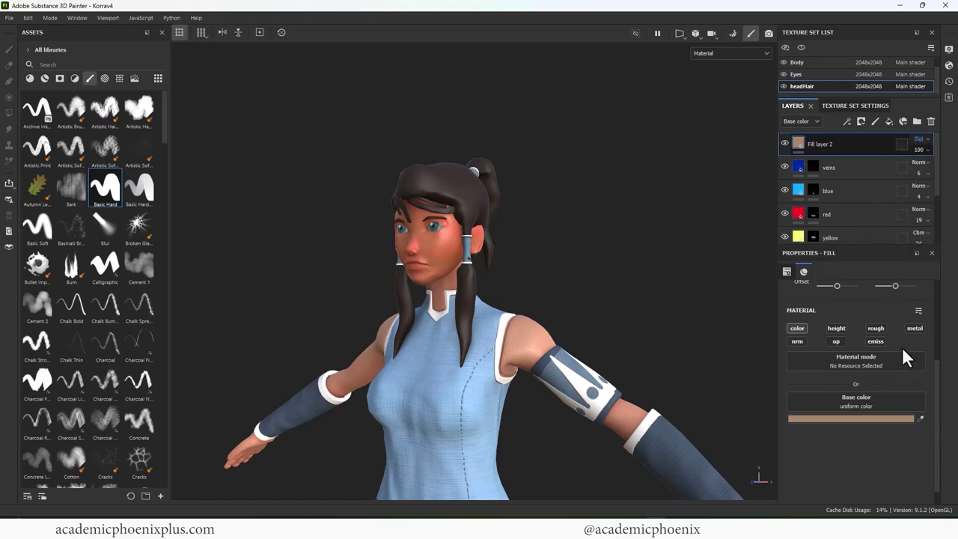
left_click(926, 142)
left_click(917, 251)
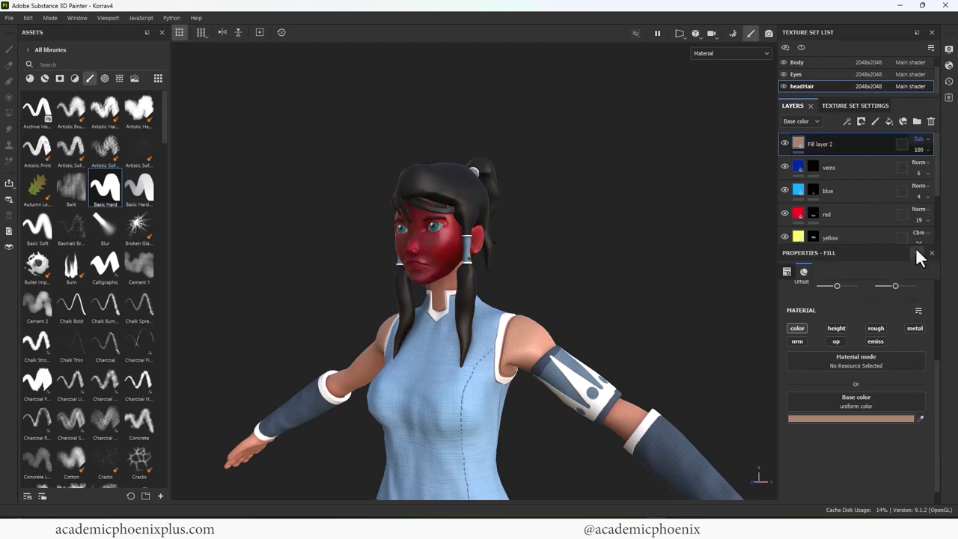
Set the skin-tone fill layer to Multiply and adjust its opacity to 82, comparing the face with the arms.
left_click(924, 144)
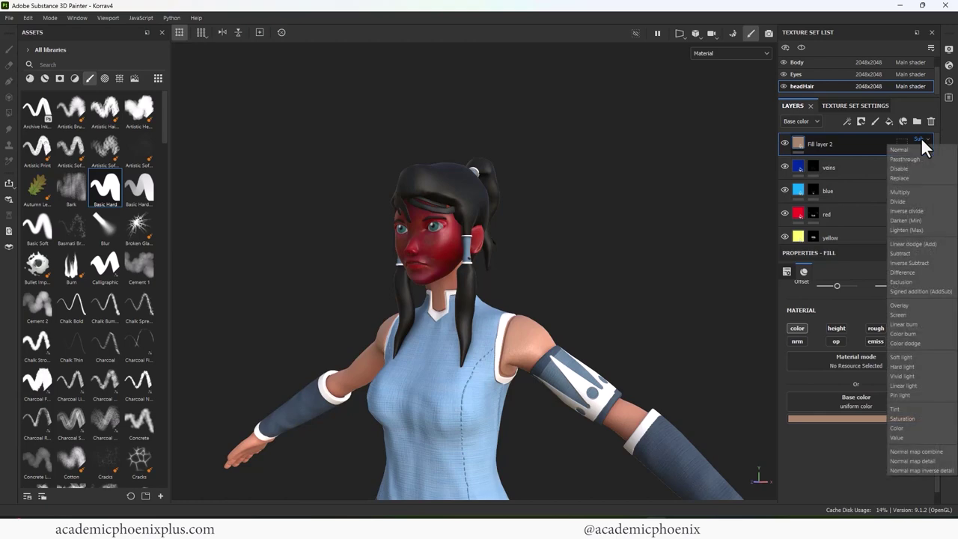
left_click(908, 193)
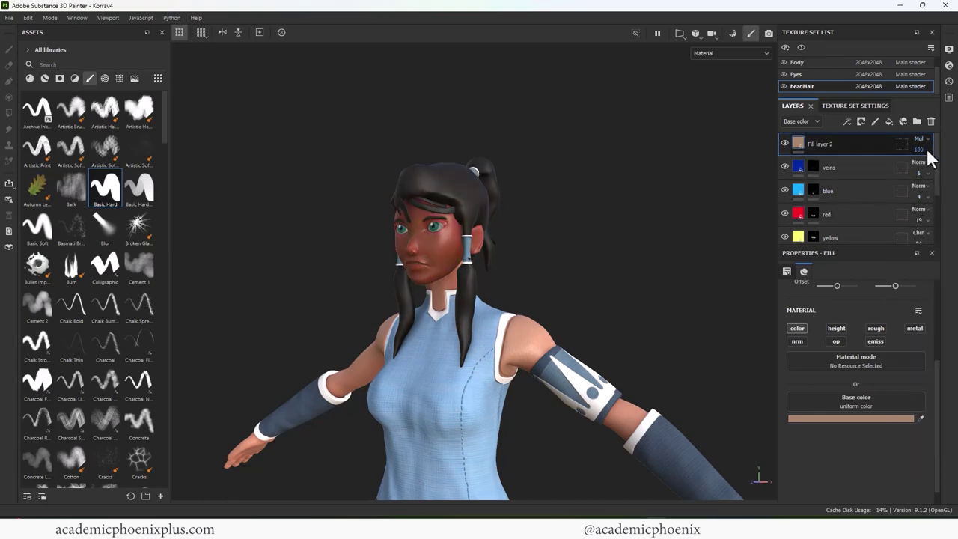
left_click(928, 150)
left_click_drag(953, 168, 942, 168)
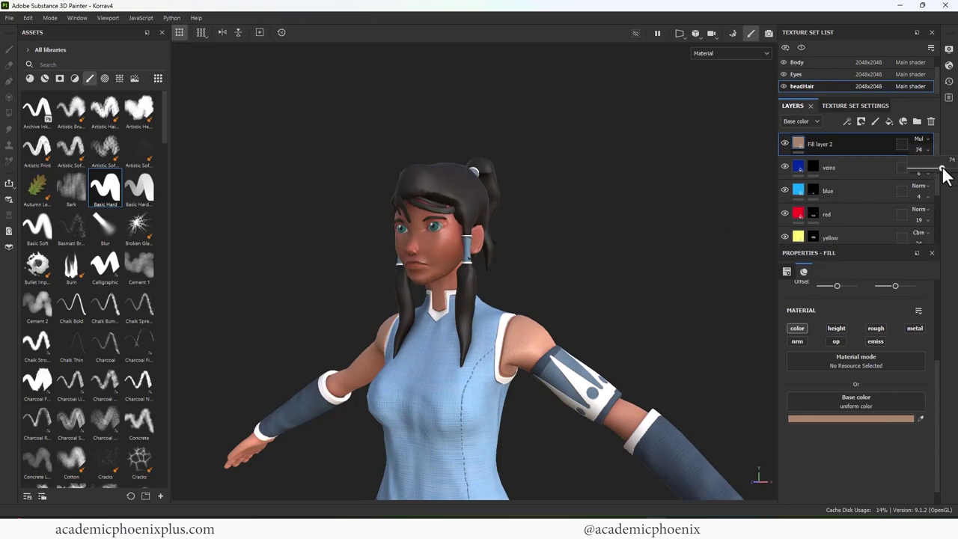
left_click_drag(592, 269, 643, 267, "alt")
right_click_drag(594, 225, 620, 296, "alt")
left_click_drag(620, 296, 580, 270, "alt")
right_click_drag(580, 269, 711, 275, "alt")
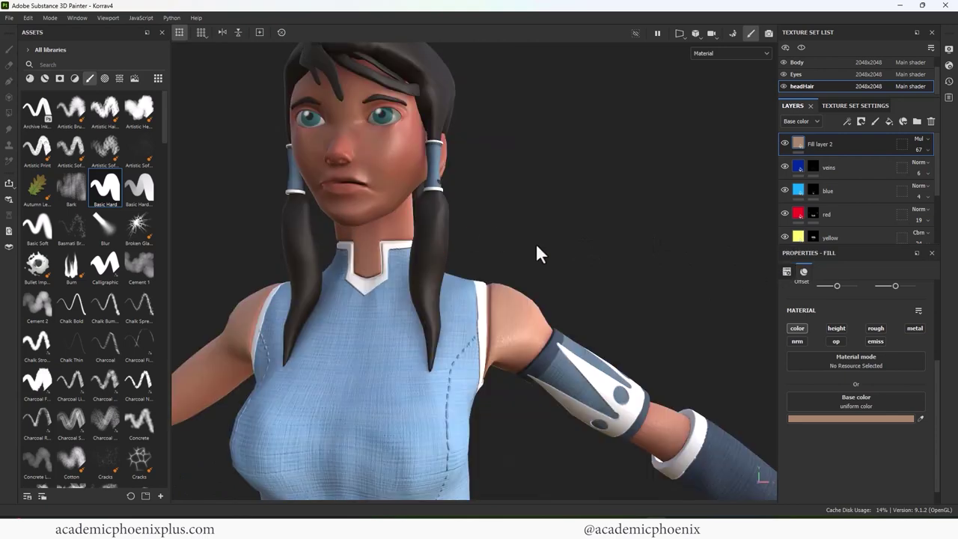
right_click_drag(536, 254, 479, 254, "alt")
left_click(928, 150)
Rename the skin-tone fill layer as melanin.
double_click(818, 145)
type("m")
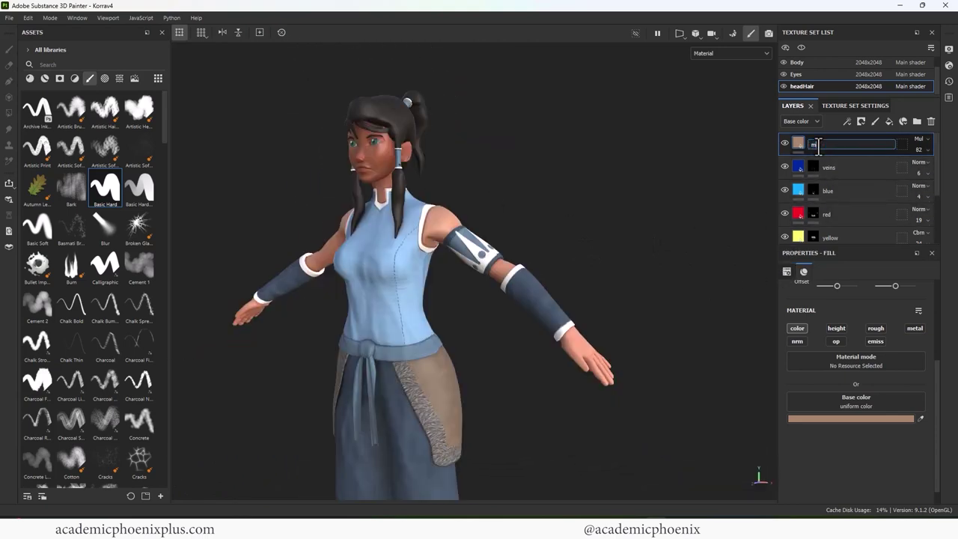
type("elanin")
key("Return")
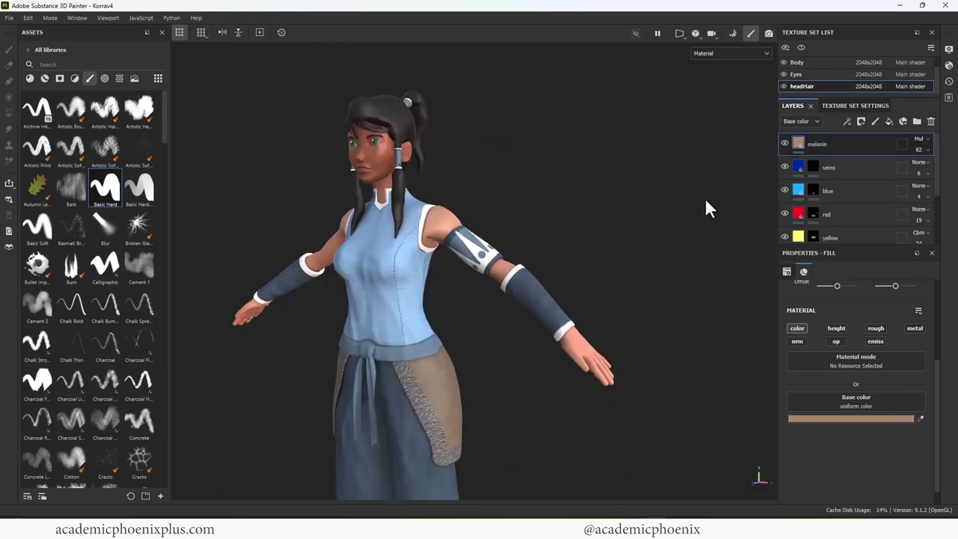
Copy the melanin layer into the Skin Face folder of the Body texture set, above the SSS layer.
key("ctrl+c")
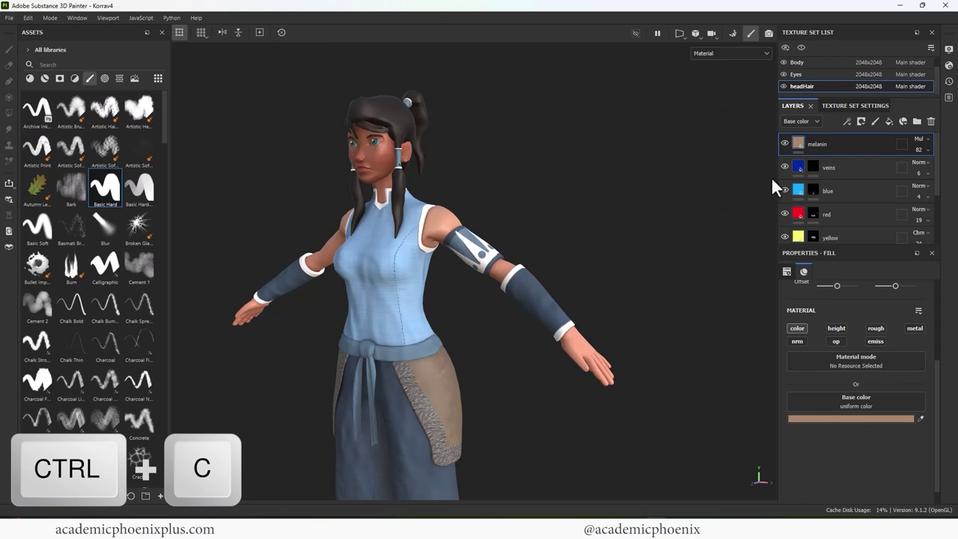
left_click(795, 62)
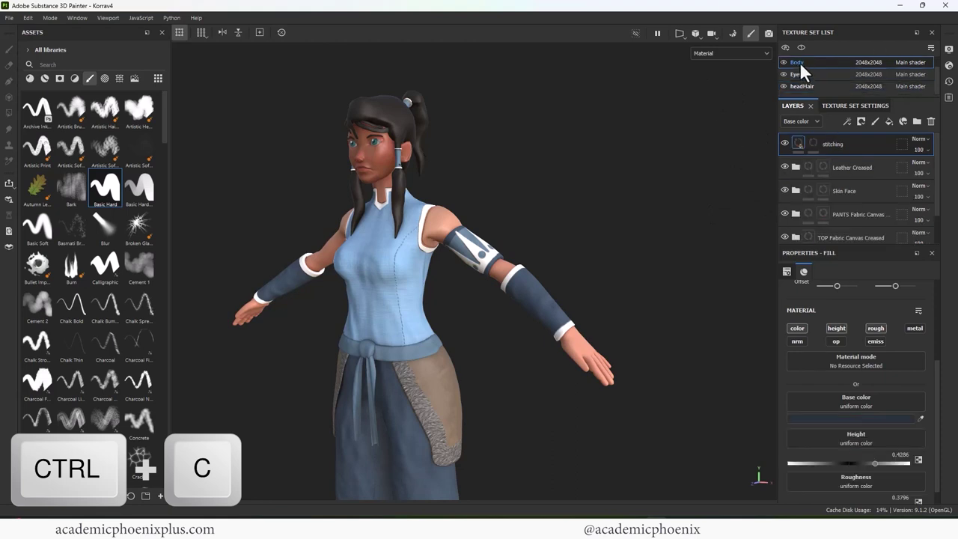
left_click(846, 189)
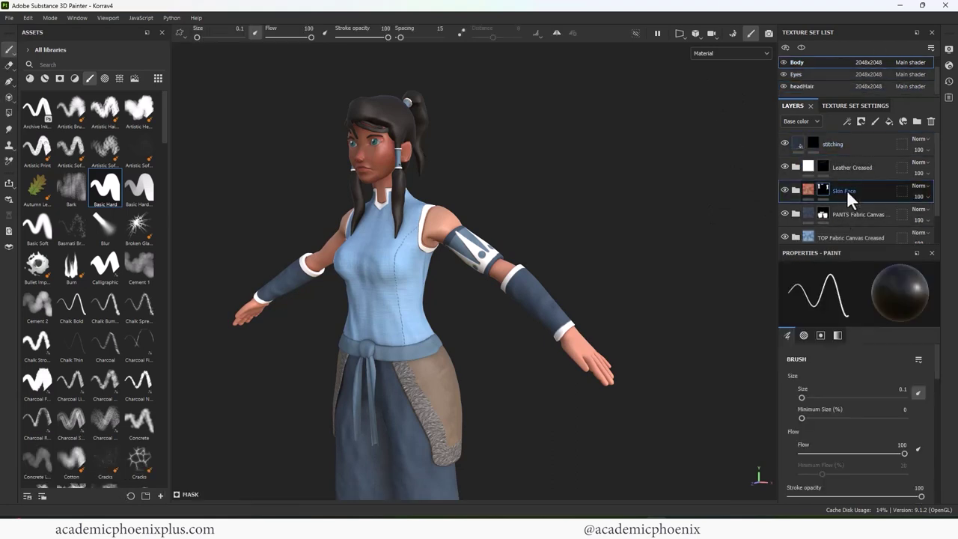
left_click(795, 190)
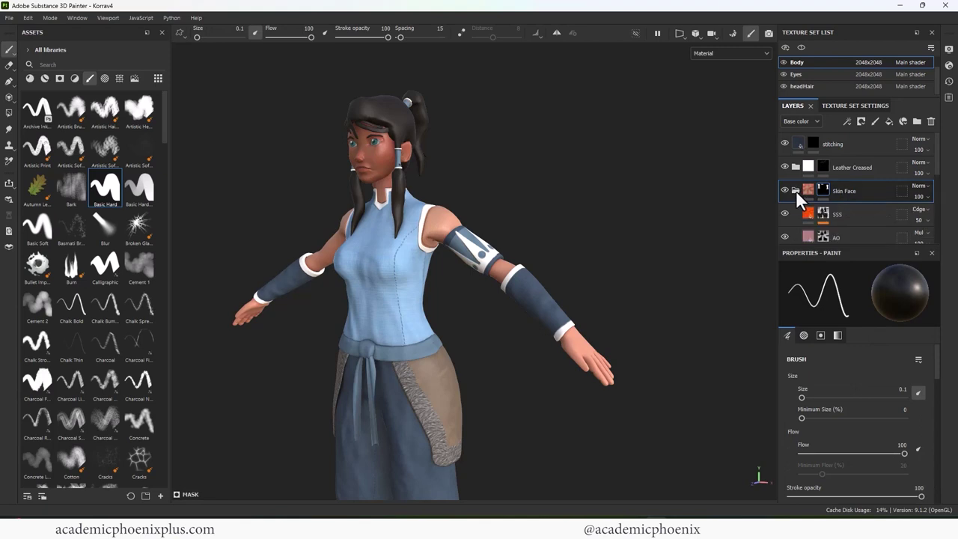
left_click(854, 212)
key("ctrl+v")
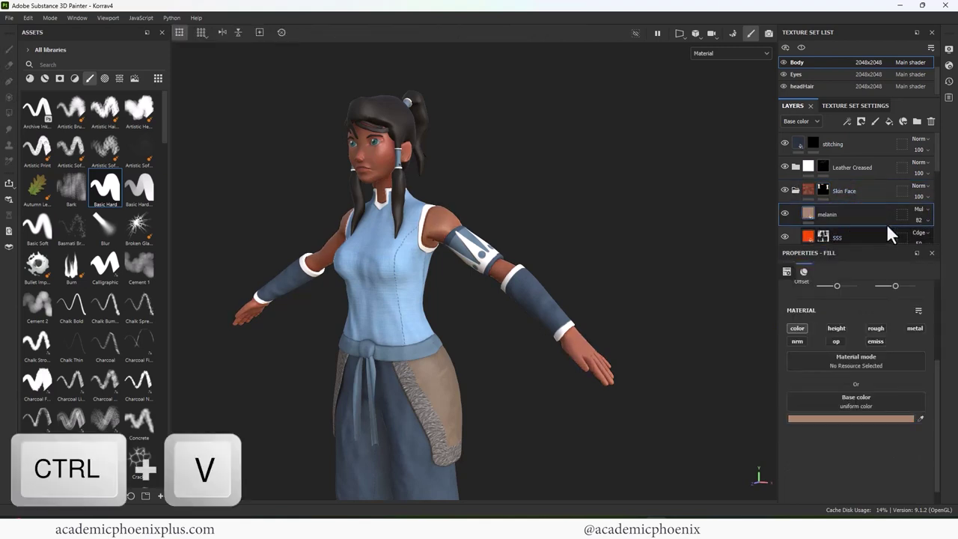
In the headHair texture set, raise the veins layer's opacity to 14 and the red layer's to 21.
left_click_drag(559, 205, 523, 213, "alt")
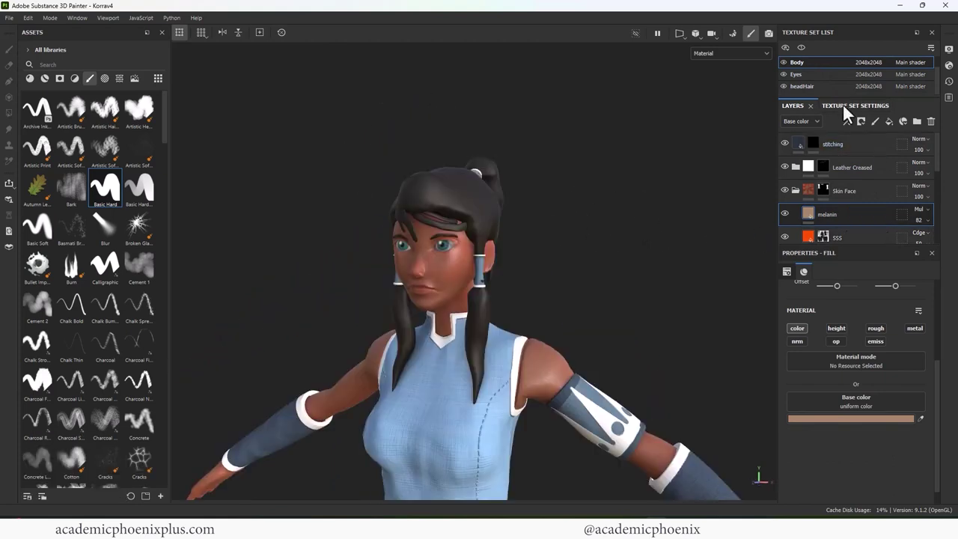
left_click(801, 86)
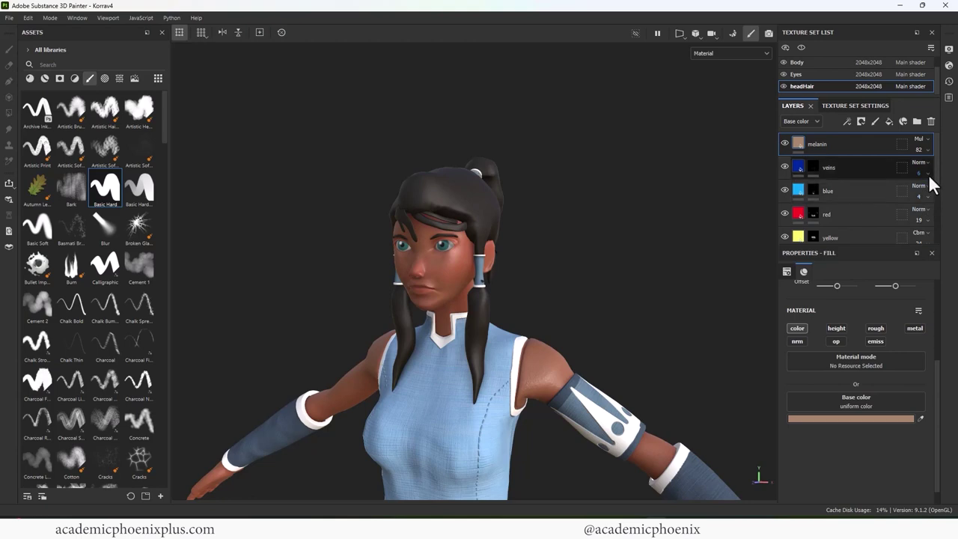
left_click(928, 181)
left_click_drag(914, 193, 916, 193)
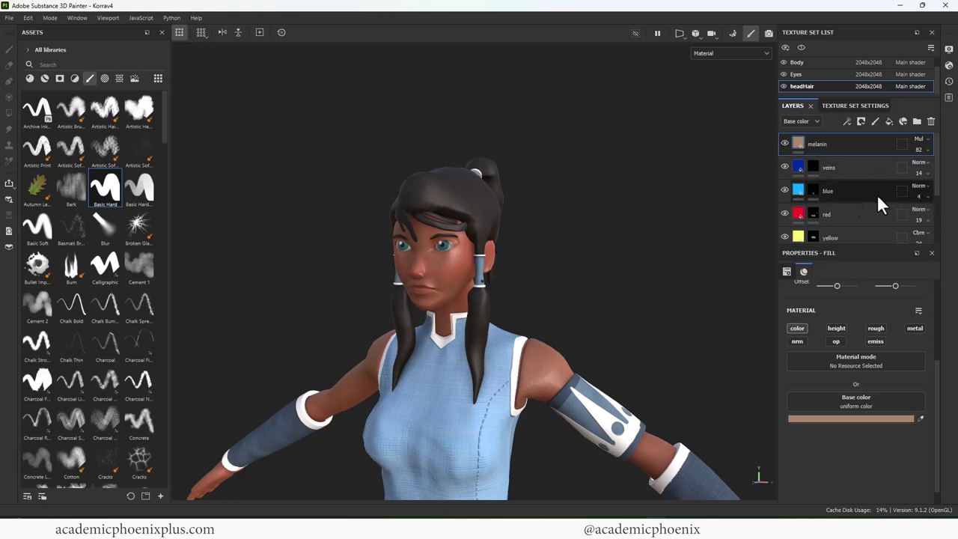
left_click(920, 219)
left_click_drag(919, 238, 926, 238)
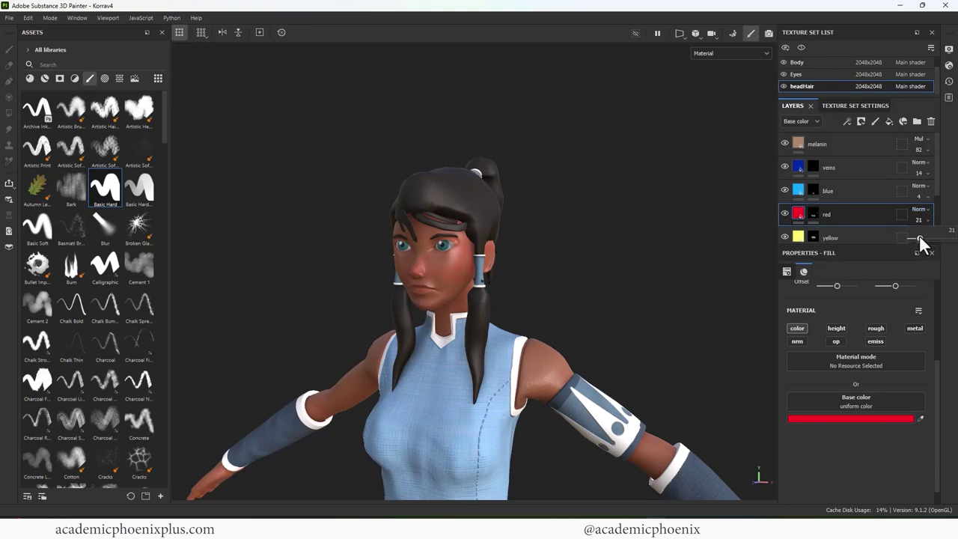
Set the blue layer's opacity to 5 and the yellow layer's opacity to 61.
left_click(919, 196)
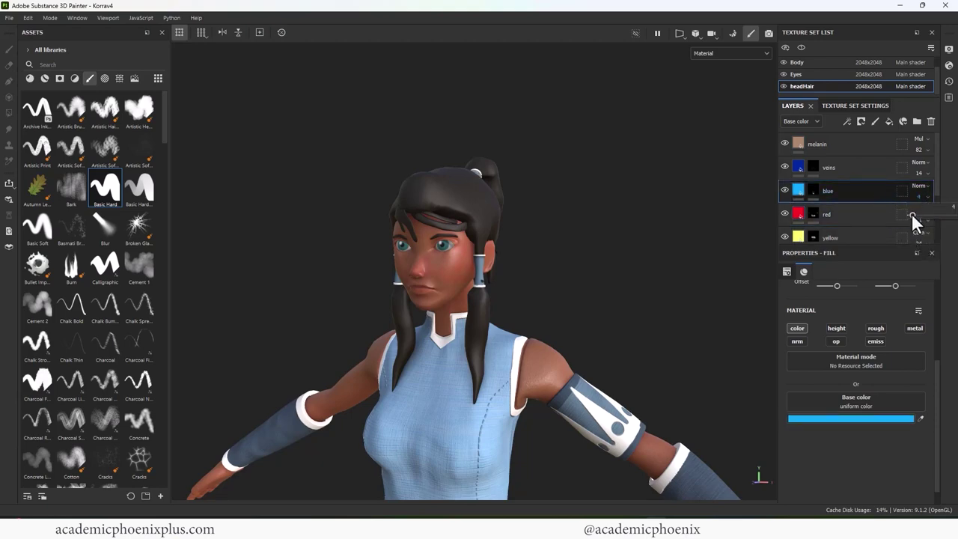
left_click_drag(912, 220, 916, 223)
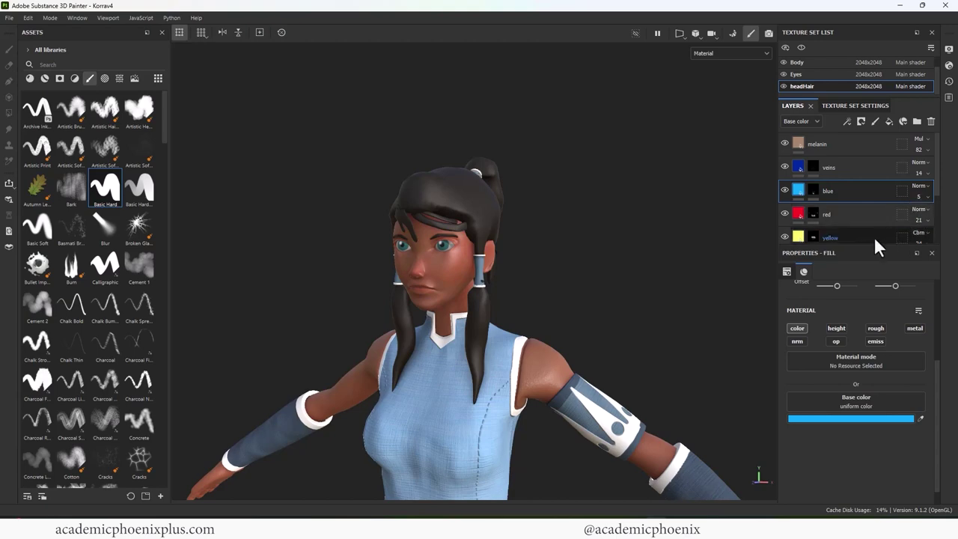
left_click(871, 240)
left_click_drag(937, 195, 936, 237)
left_click(921, 212)
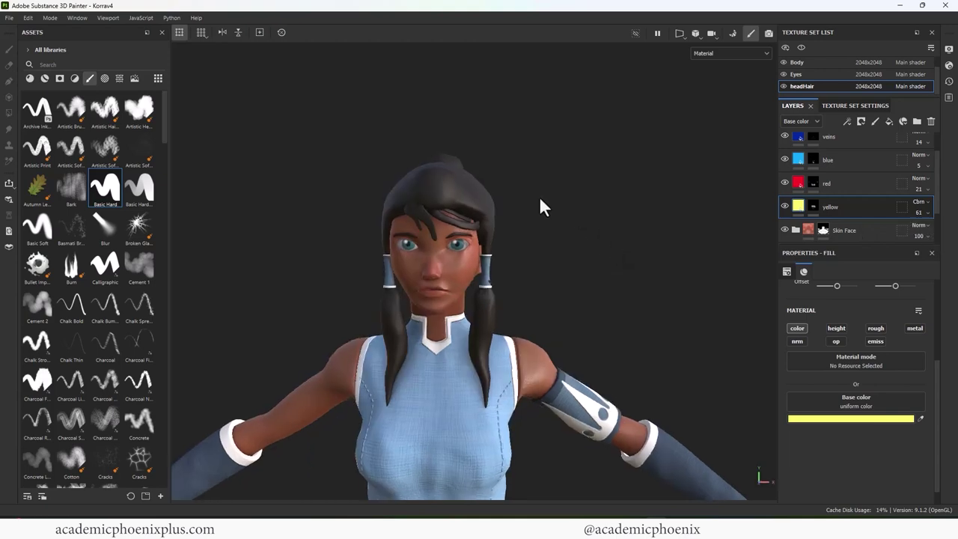
Check the face up close and lower the veins layer's opacity to 11.
right_click_drag(542, 204, 657, 202, "alt")
middle_click_drag(595, 225, 637, 288, "alt")
left_click_drag(638, 288, 585, 265, "alt")
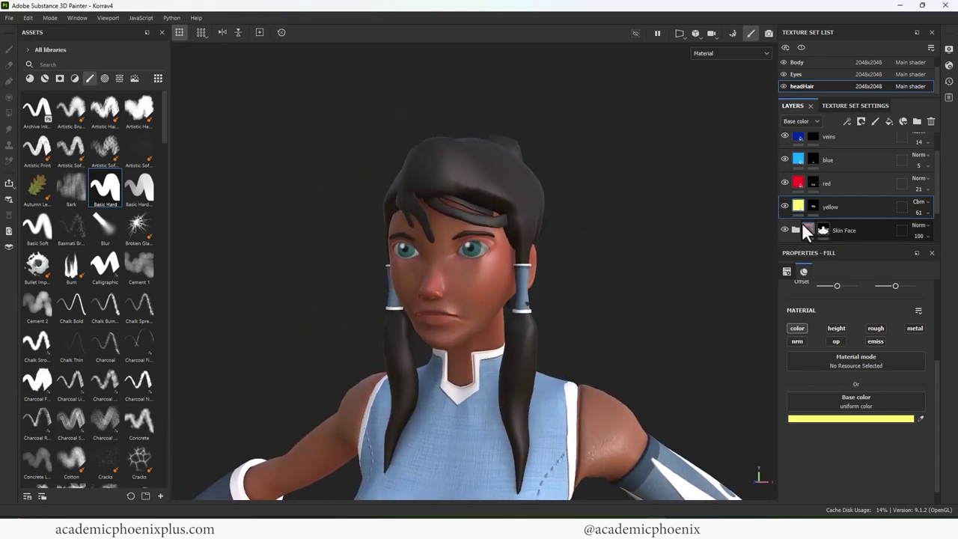
left_click(872, 144)
middle_click_drag(683, 231, 678, 235, "alt")
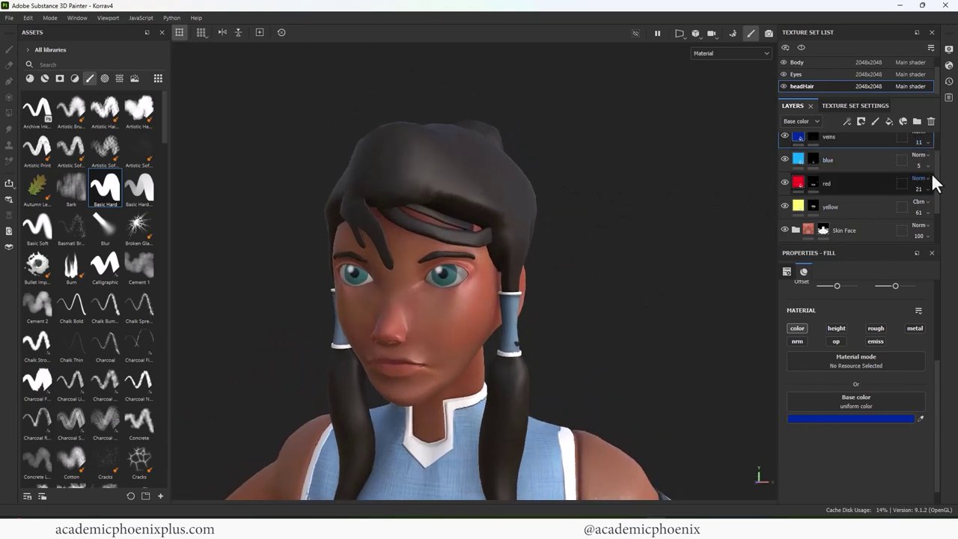
Add a new fill layer above the melanin layer and keep only its color channel active.
left_click_drag(937, 173, 936, 152)
left_click(847, 147)
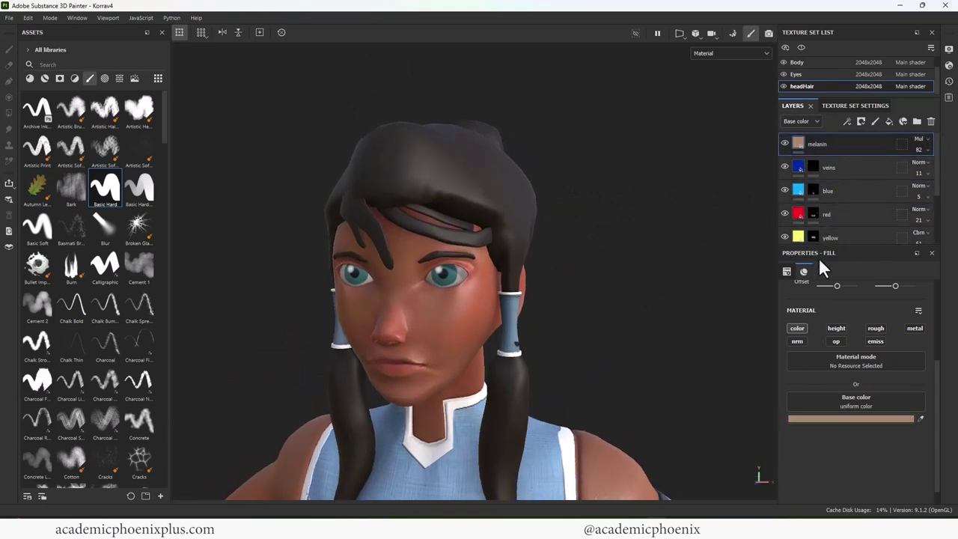
left_click(891, 125)
right_click(798, 143)
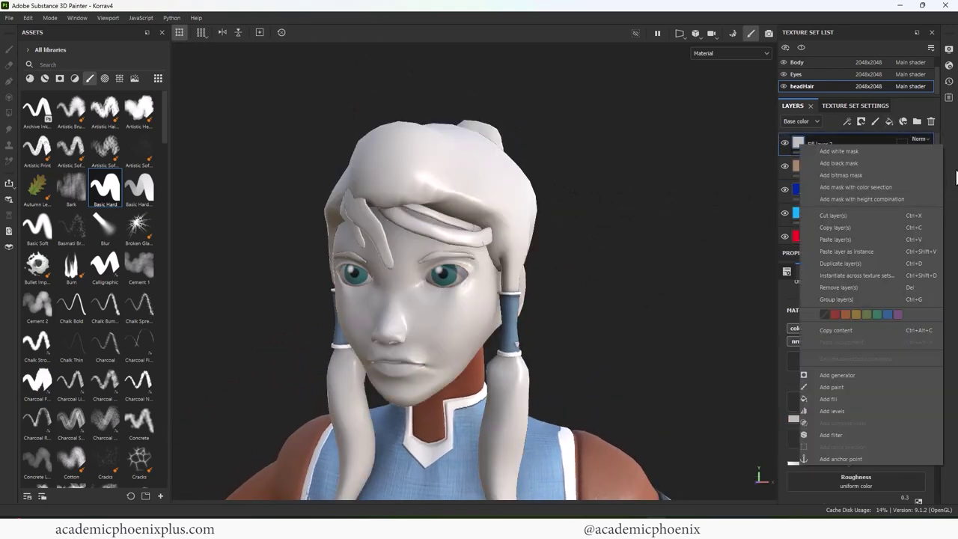
left_click(949, 162)
left_click(837, 329)
left_click(875, 329)
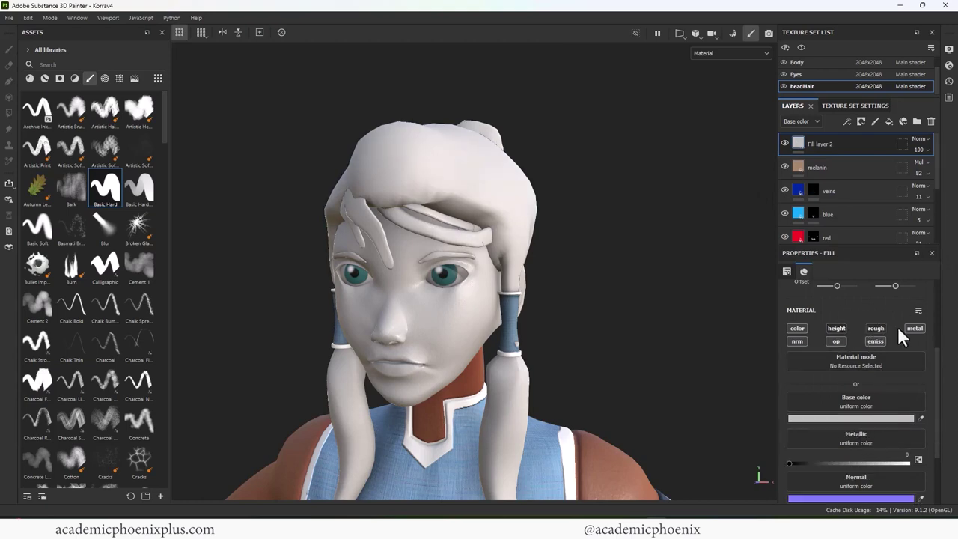
left_click(913, 329)
left_click(799, 342)
left_click(839, 341)
left_click(877, 341)
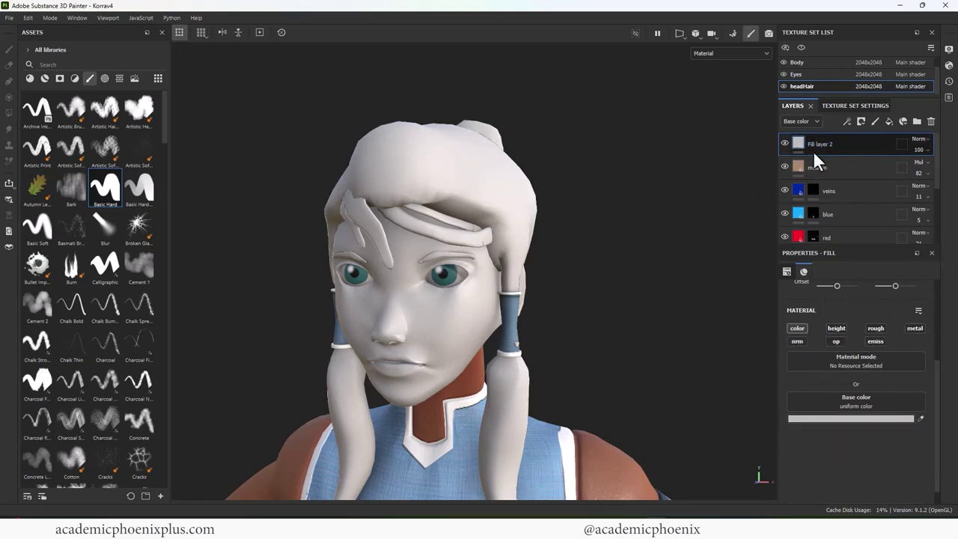
Sample the neck's skin tone as the new fill layer's base color and shift it to a darker, more saturated red-brown.
left_click(833, 419)
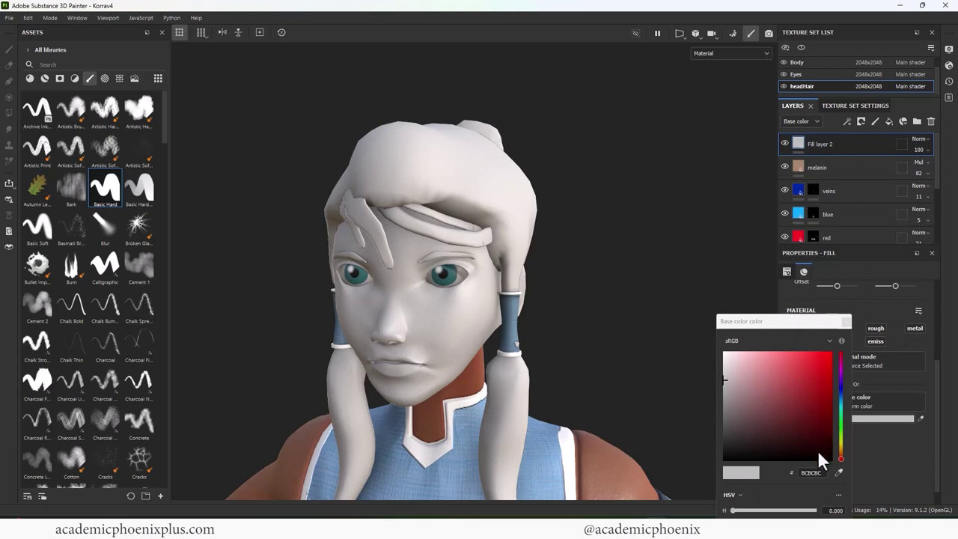
left_click(839, 472)
left_click(477, 381)
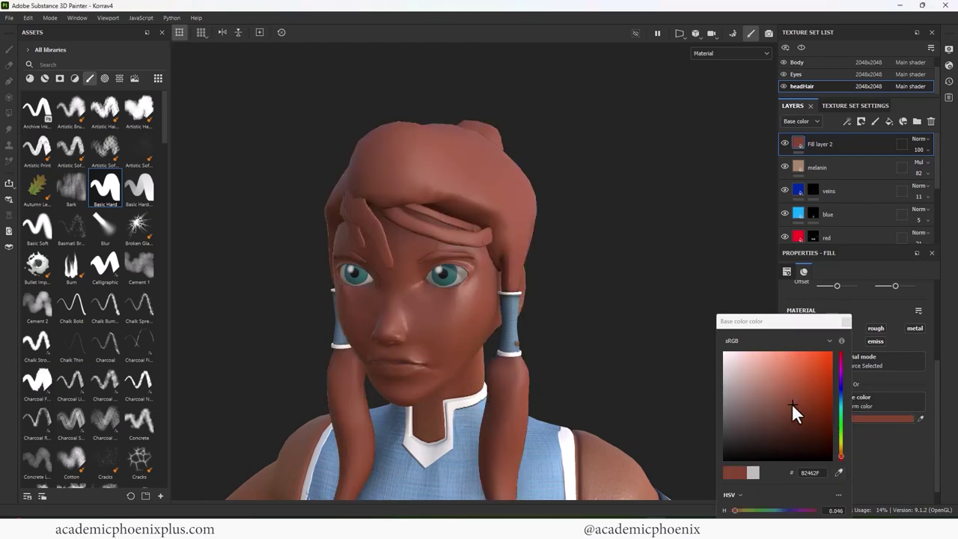
left_click_drag(791, 403, 818, 418)
Add a black mask to the red-brown fill layer.
right_click(803, 143)
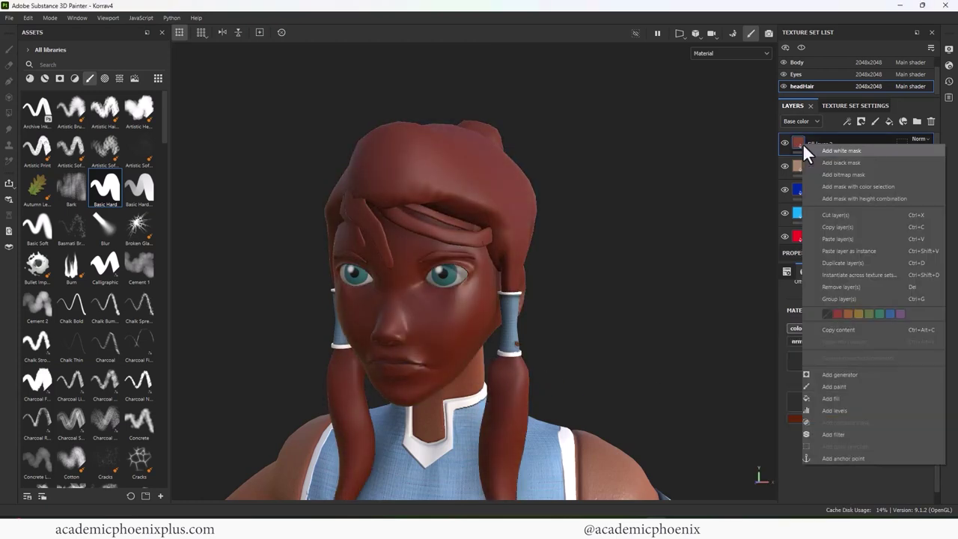
left_click(829, 159)
left_click_drag(653, 303, 624, 282, "alt")
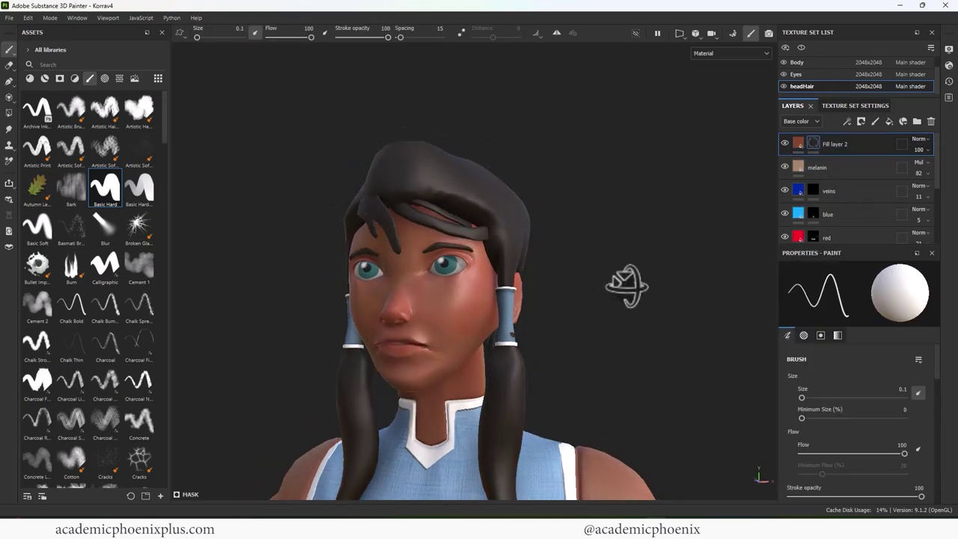
Search the brushes for "dot" and choose the Dots brush for painting the face.
middle_click_drag(645, 329, 615, 272, "alt")
mouse_move(614, 275)
left_mouse_down("alt")
mouse_move(634, 282)
mouse_move(623, 283)
left_mouse_up("alt")
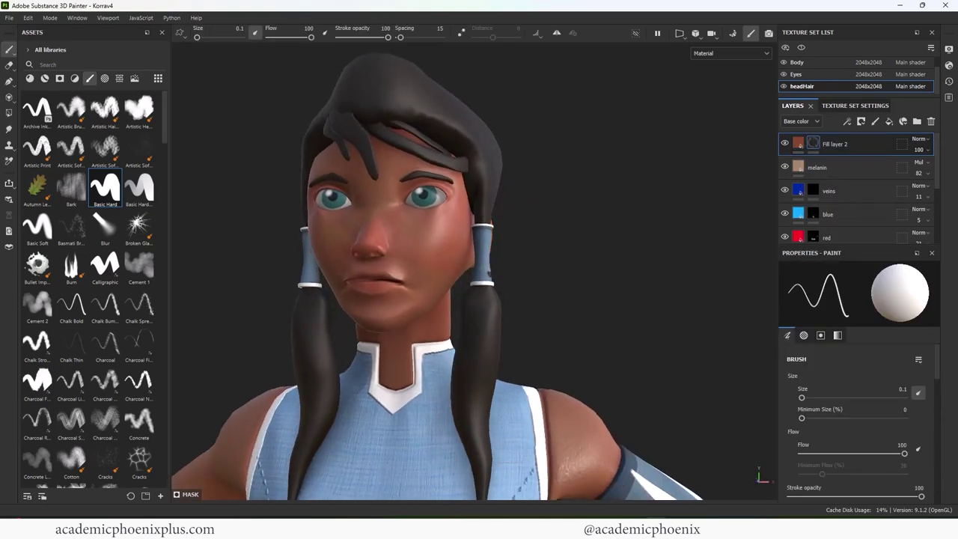
type("do")
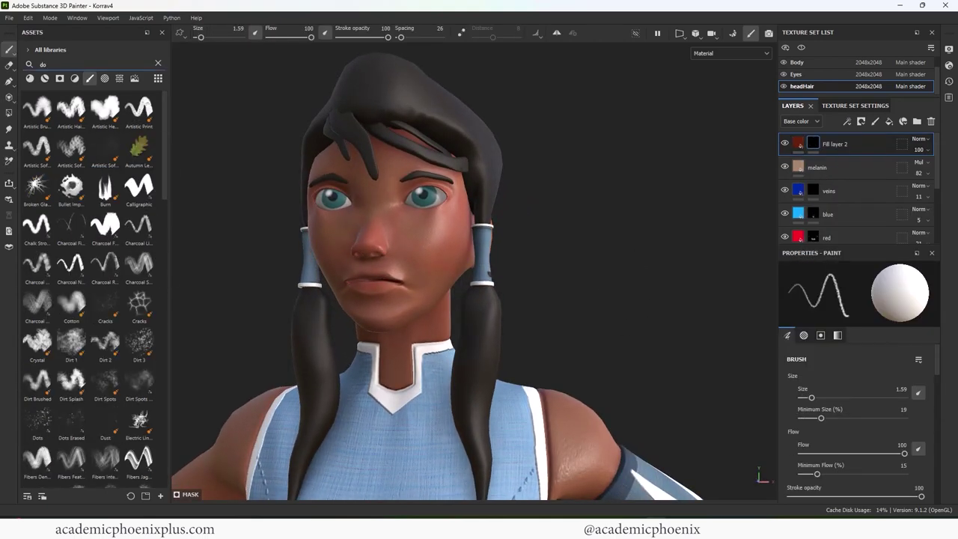
type("t")
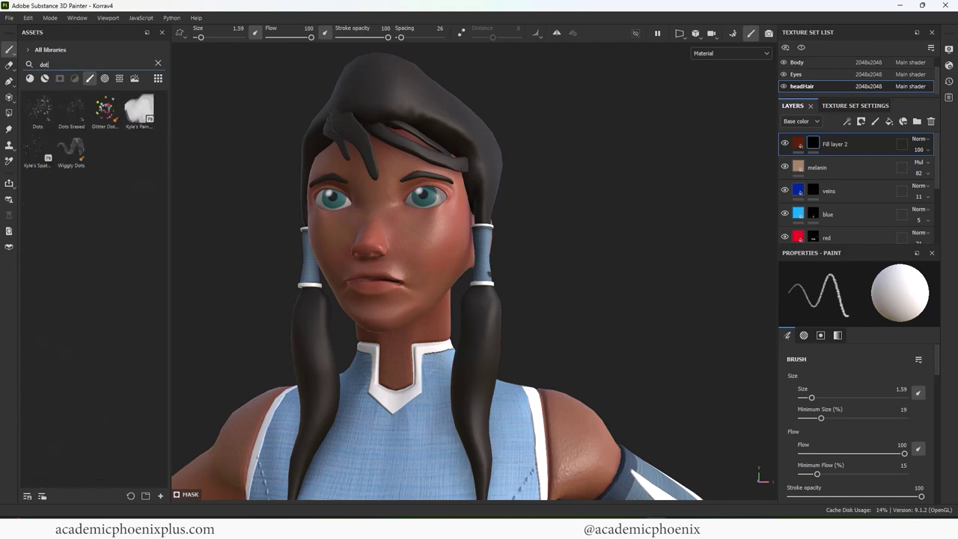
left_click(39, 113)
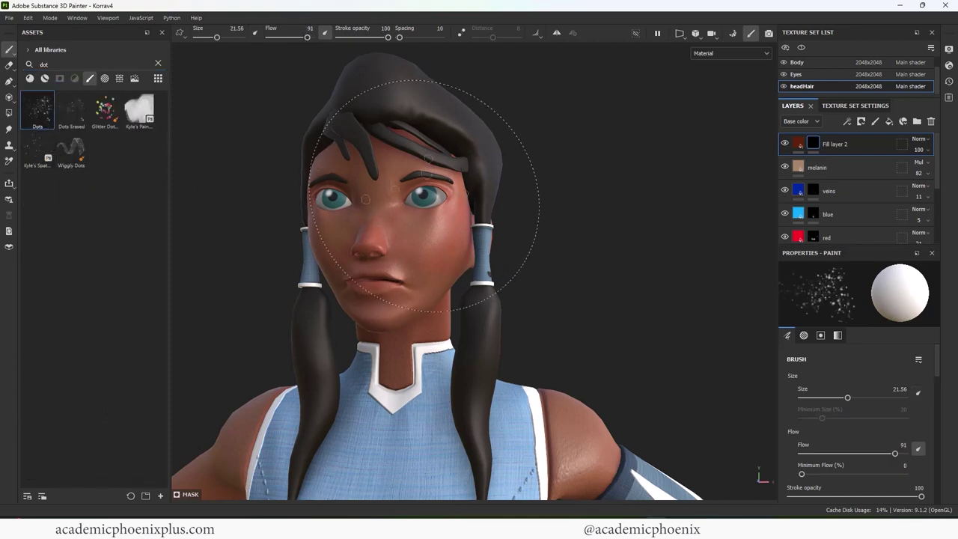
Reduce the brush size to 2.07 and paint small freckles across the nose and cheeks in the fill layer's mask.
key("bracketleft")
key("bracketleft")
key("bracketleft")
key("bracketleft")
key("bracketleft")
key("bracketleft")
key("bracketleft")
key("bracketleft")
key("bracketleft")
key("bracketleft")
key("bracketleft")
key("bracketleft")
key("bracketleft")
key("bracketleft")
key("bracketleft")
key("bracketleft")
key("bracketleft")
key("bracketleft")
key("bracketleft")
key("bracketleft")
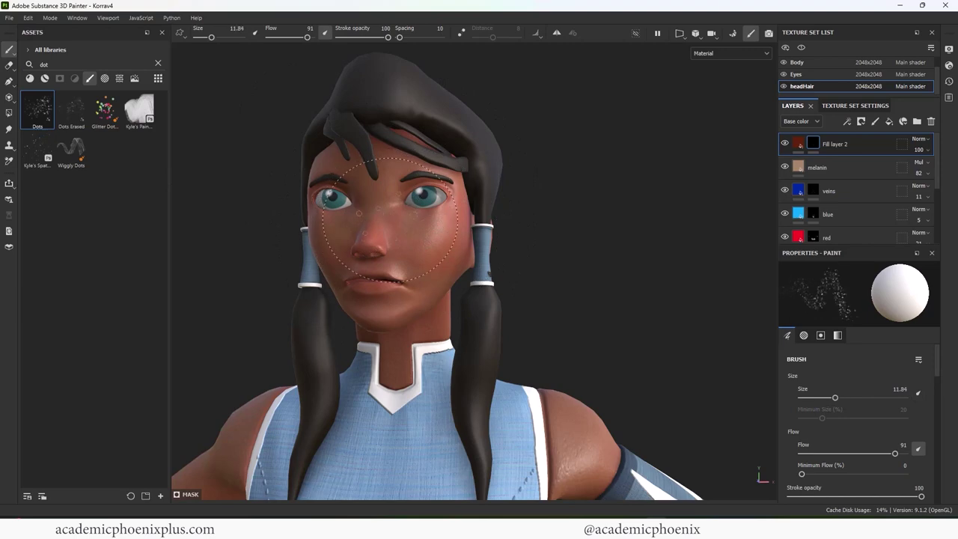
right_click_drag(359, 238, 356, 238, "ctrl")
Add more freckles over both cheeks and the bridge of the nose, working from several angles.
mouse_move(467, 228)
left_mouse_down("alt")
mouse_move(603, 215)
mouse_move(449, 224)
left_mouse_up("alt")
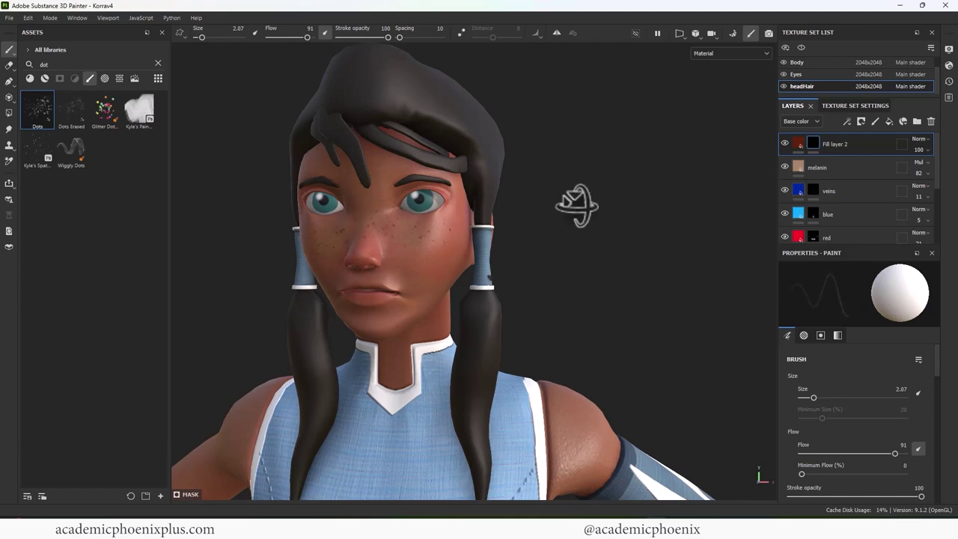
left_click_drag(573, 199, 558, 215, "alt")
mouse_move(317, 219)
left_mouse_down("alt")
mouse_move(620, 199)
mouse_move(357, 252)
left_mouse_up("alt")
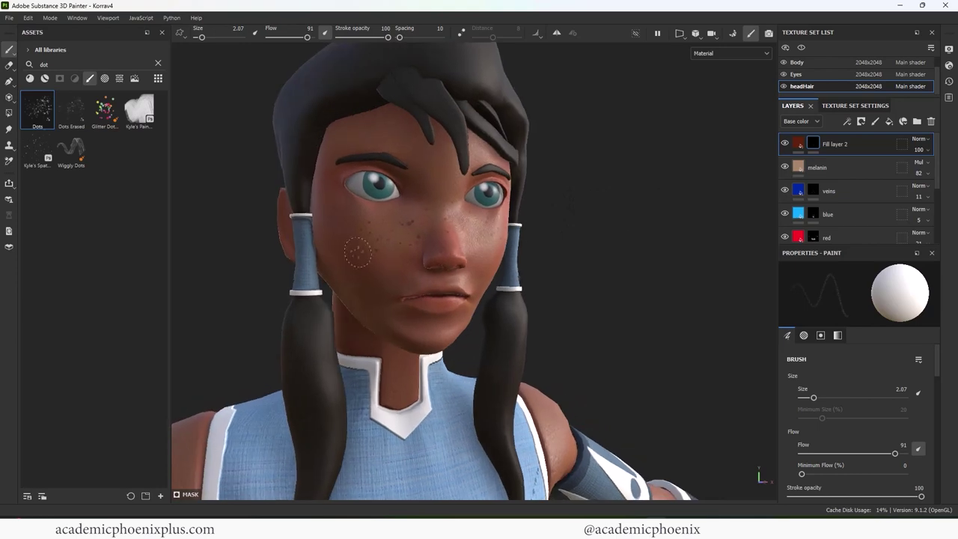
mouse_move(589, 252)
left_mouse_down("alt")
mouse_move(451, 247)
mouse_move(315, 208)
left_mouse_up("alt")
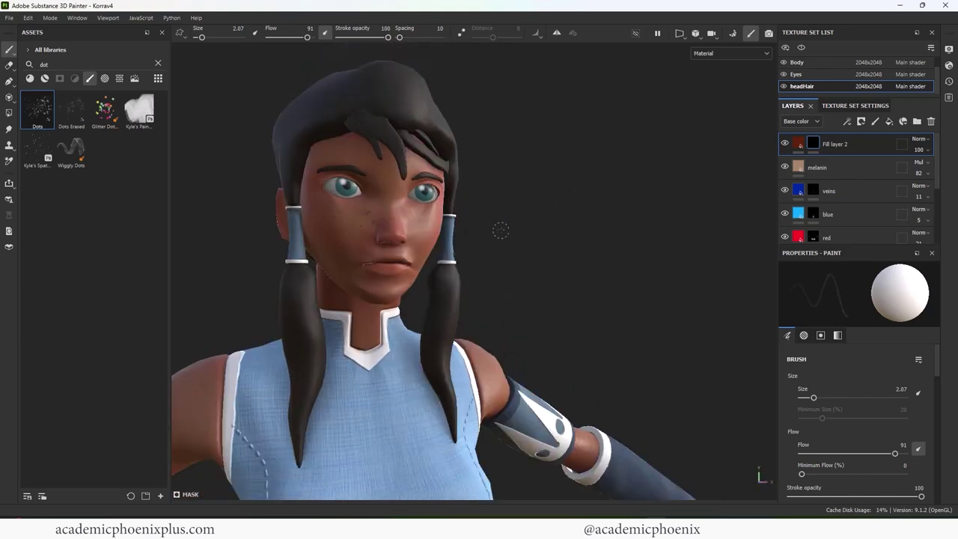
left_click_drag(501, 231, 494, 239, "alt")
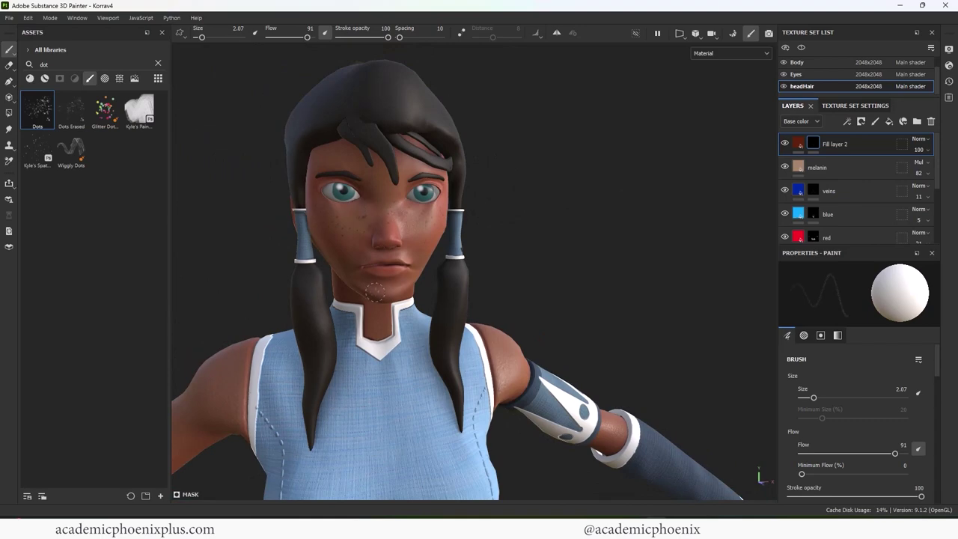
left_click_drag(422, 298, 424, 267, "alt")
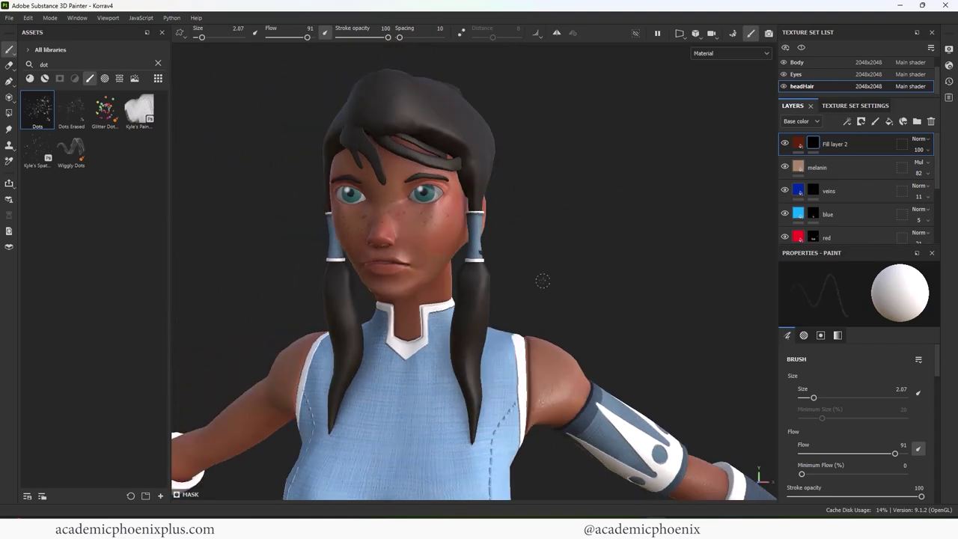
mouse_move(542, 280)
left_mouse_down("alt")
mouse_move(549, 242)
mouse_move(633, 237)
mouse_move(570, 196)
mouse_move(588, 201)
left_mouse_up("alt")
mouse_move(587, 200)
right_mouse_down("alt")
mouse_move(601, 189)
mouse_move(593, 192)
right_mouse_up("alt")
middle_click_drag(593, 192, 604, 182, "alt")
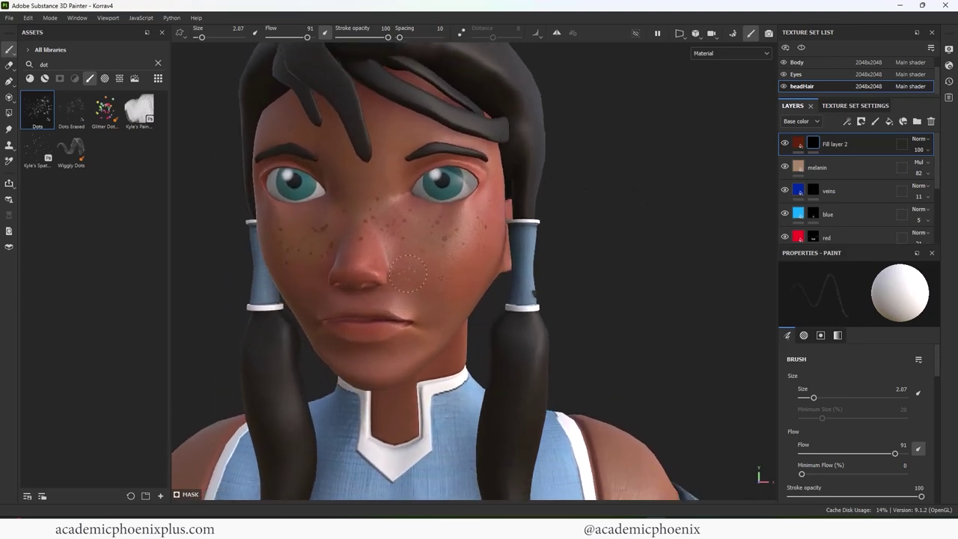
Enlarge the brush to 5.97 and thin out the freckles around the bridge of the nose with black in the mask.
key("bracketright")
key("bracketright")
key("bracketright")
key("bracketright")
key("bracketright")
key("bracketright")
key("bracketright")
key("bracketright")
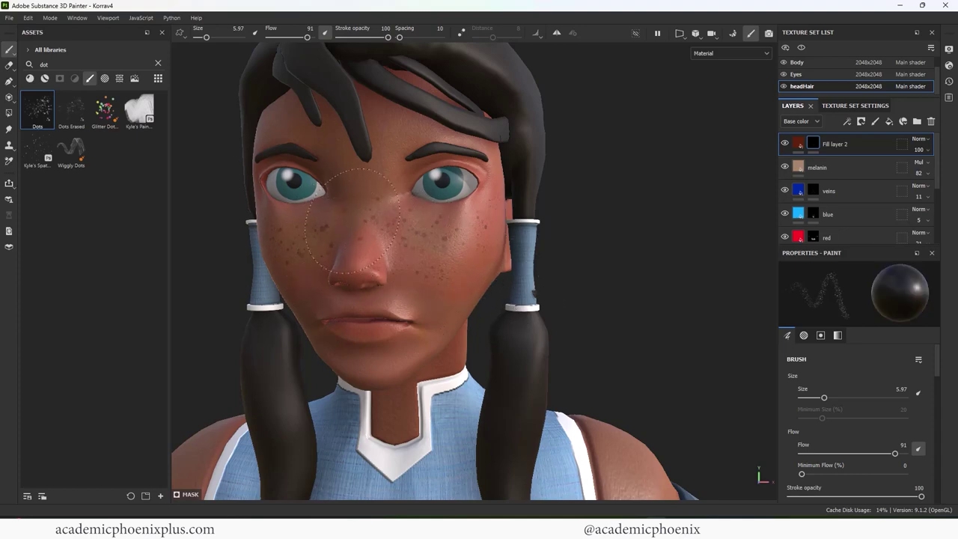
Review the freckles on the face and lower the opacity of Fill layer 2 to 62.
left_click_drag(297, 249, 268, 253, "alt")
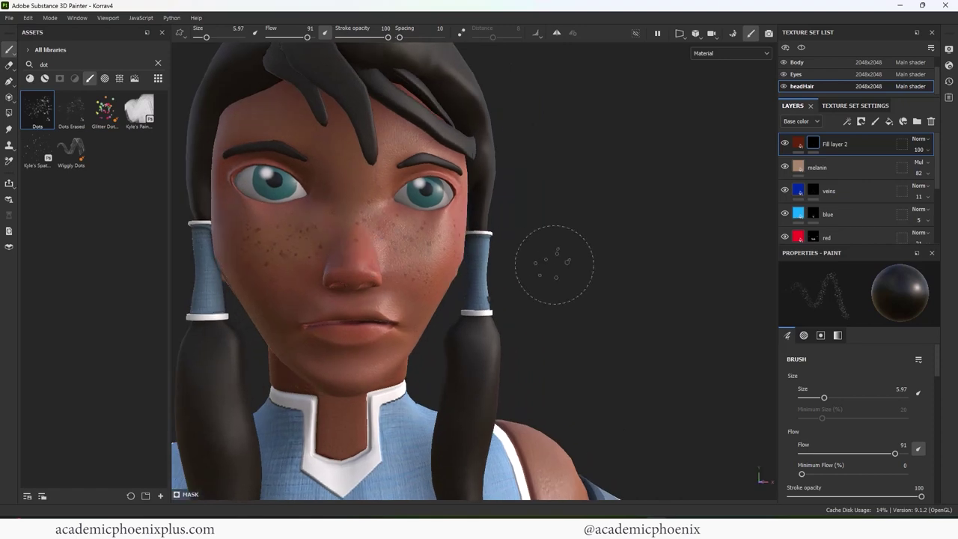
left_click_drag(560, 265, 577, 252, "alt")
right_click_drag(576, 252, 308, 158, "alt")
left_click_drag(489, 198, 483, 200, "alt")
right_click_drag(483, 201, 526, 205, "alt")
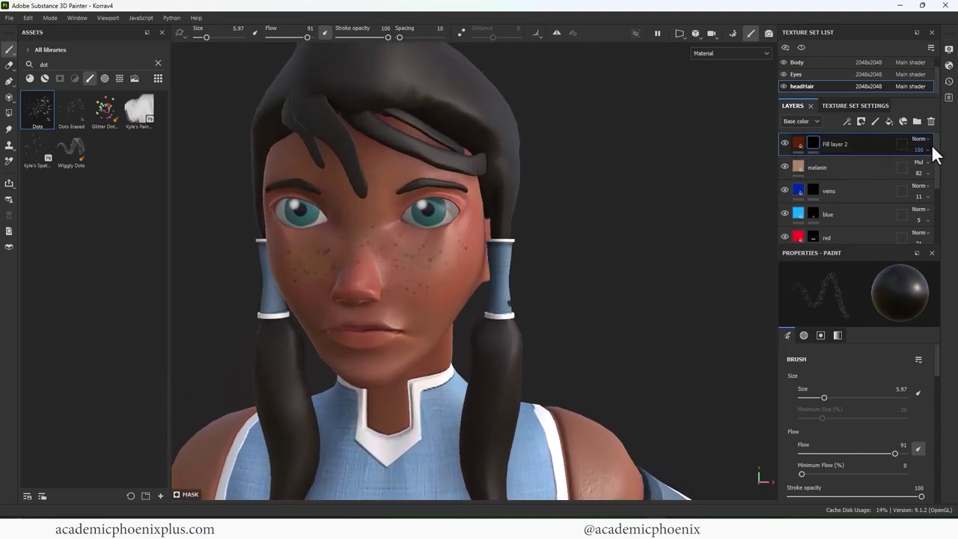
left_click(931, 149)
left_click_drag(949, 168, 942, 168)
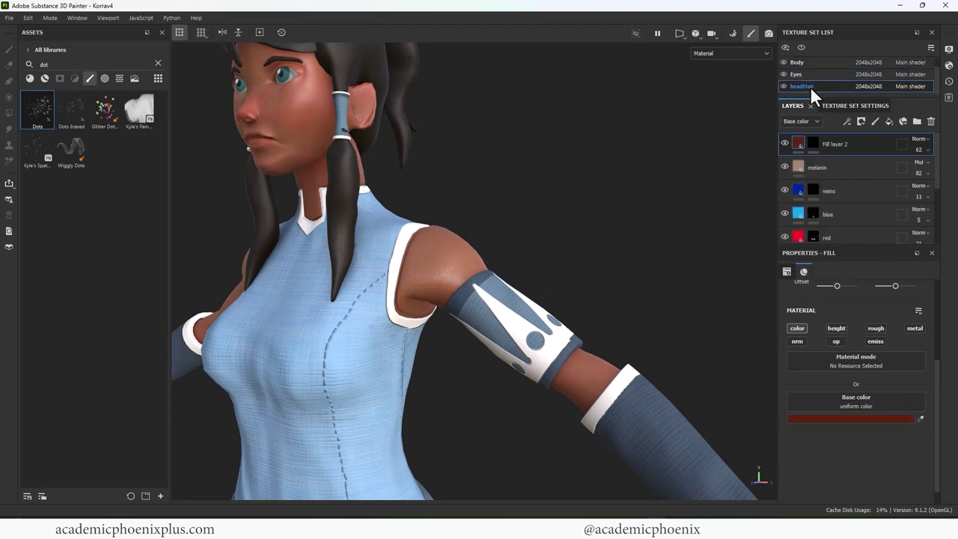
Rename the fill layer as freckles and paste a copy above melanin in the Body texture set's Skin Face folder.
type("freckles")
key("Return")
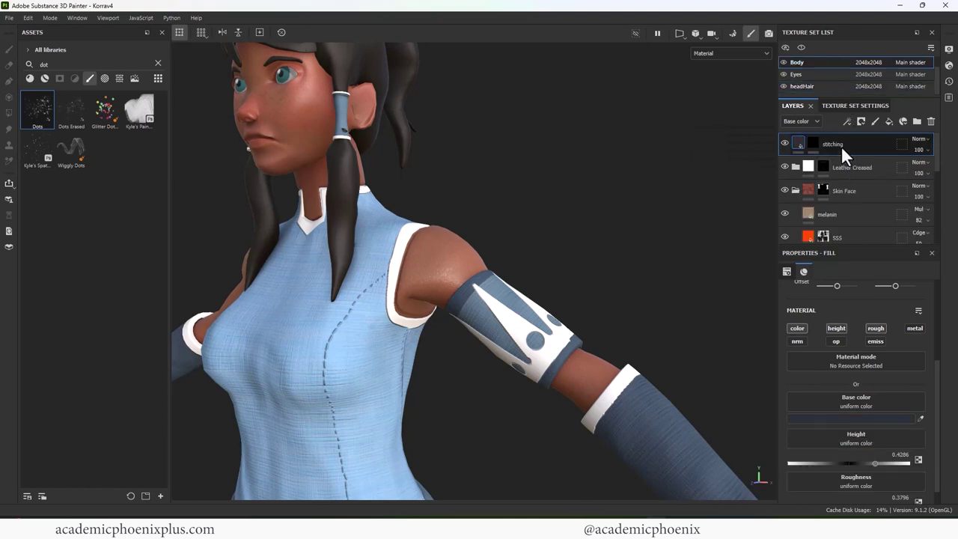
left_click(862, 190)
left_click(843, 213)
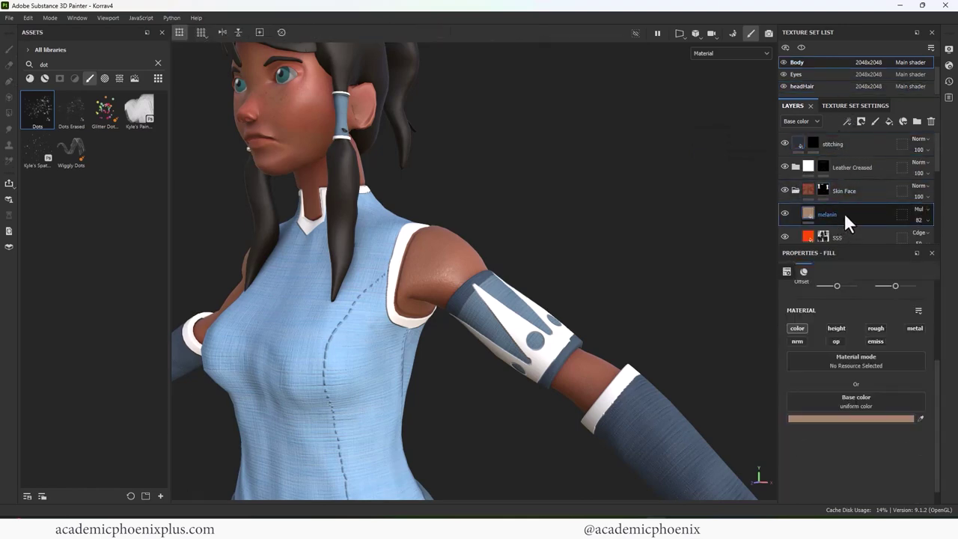
key("ctrl+v")
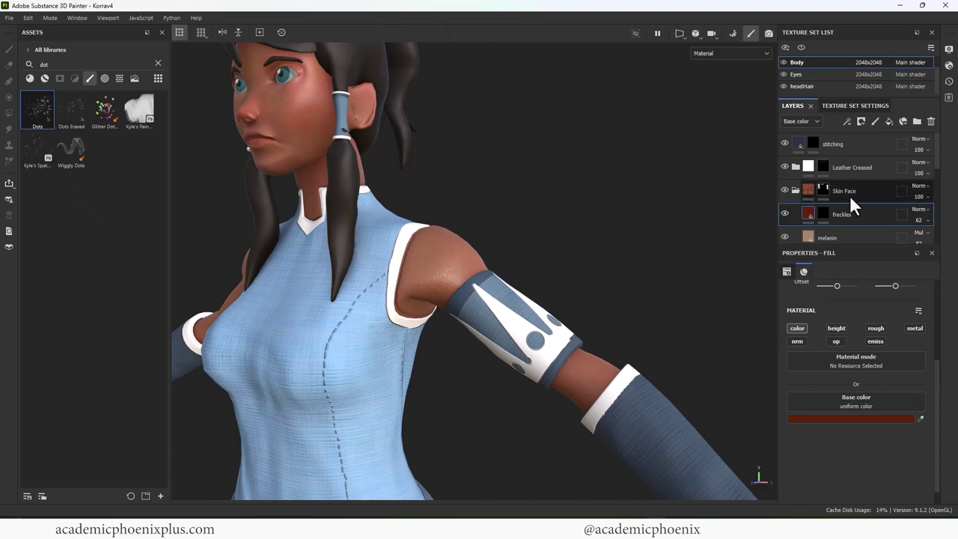
Target the mask of the body's freckles layer and enlarge the Dots brush to 10.53 for the shoulder.
left_click(823, 214)
left_click_drag(541, 224, 536, 256, "alt")
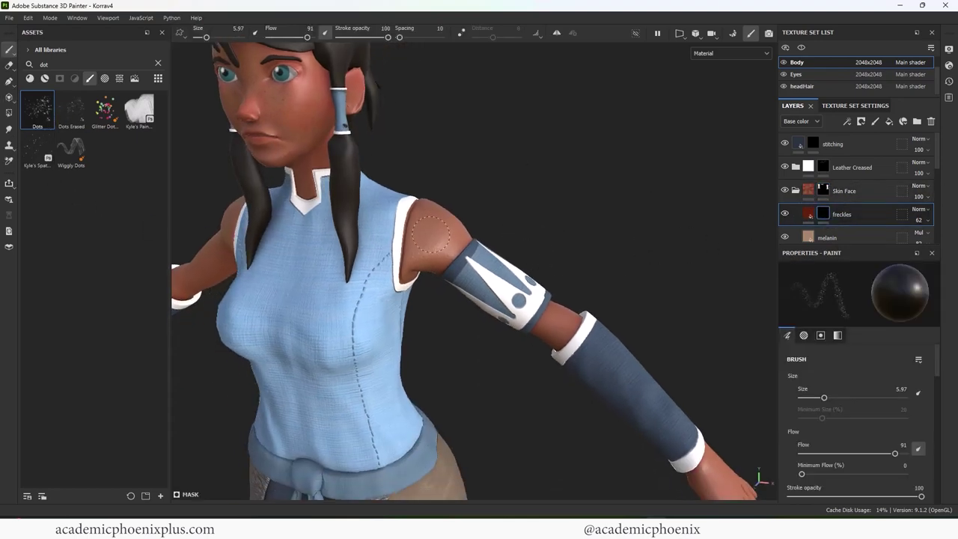
key("bracketright")
key("bracketright")
key("bracketright")
key("bracketright")
key("bracketright")
key("bracketright")
key("bracketright")
key("bracketright")
key("bracketright")
key("bracketright")
key("bracketright")
right_click_drag(471, 200, 752, 166, "alt")
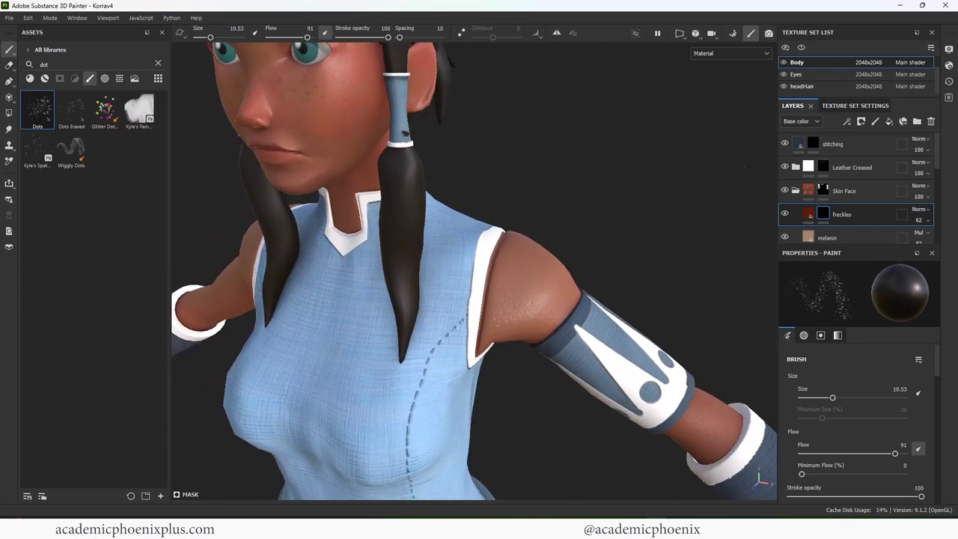
Raise the body freckles layer's opacity to 100 and stamp freckles on the bare shoulder with white.
left_click(928, 221)
left_click_drag(927, 240, 951, 240)
mouse_move(719, 241)
left_mouse_down("alt")
mouse_move(641, 228)
mouse_move(606, 261)
mouse_move(424, 367)
left_mouse_up("alt")
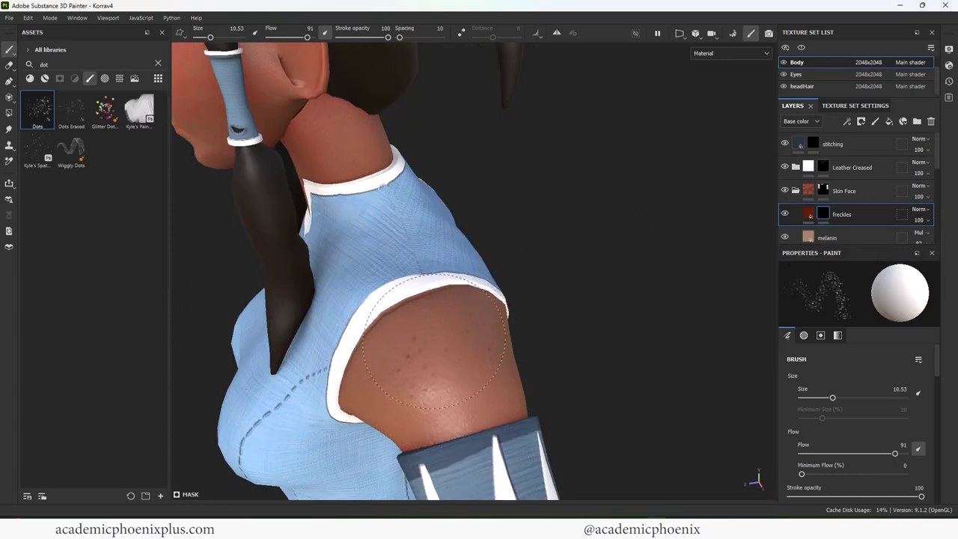
middle_click_drag(434, 340, 585, 237, "alt")
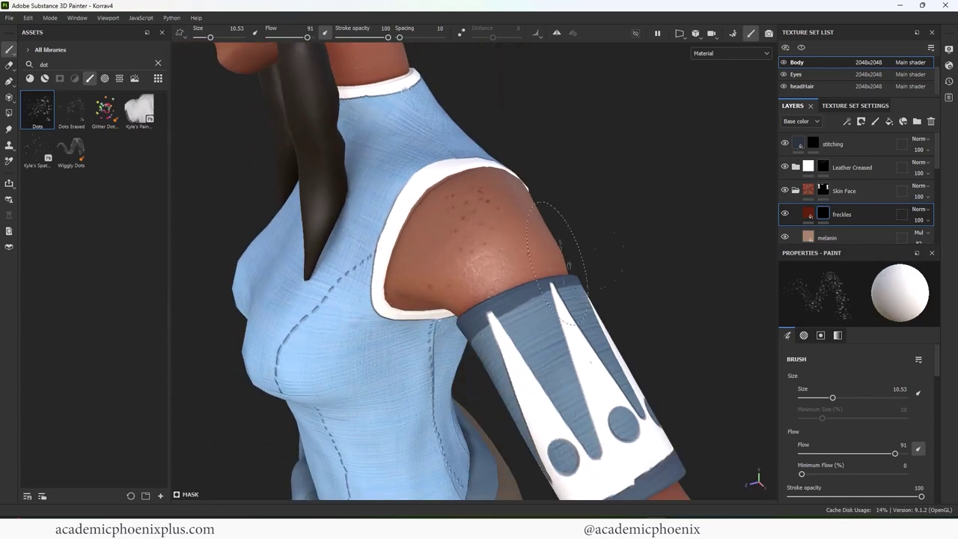
Enlarge the brush to 13.29 and stamp freckles on the back of the hand.
right_click_drag(479, 254, 408, 198, "alt")
left_click_drag(408, 199, 506, 167, "alt")
middle_click_drag(507, 167, 379, 214, "alt")
left_click_drag(639, 339, 606, 348, "alt")
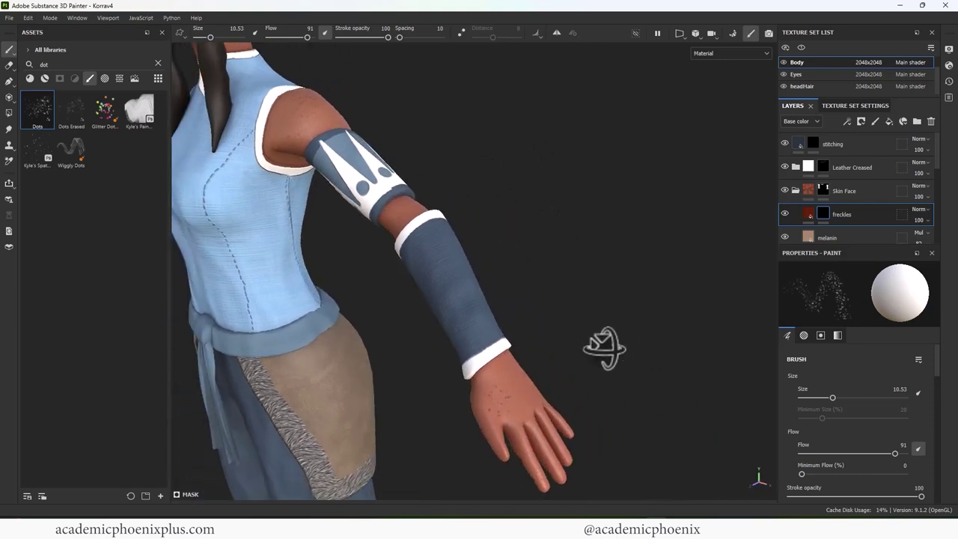
right_click_drag(512, 390, 520, 390, "ctrl")
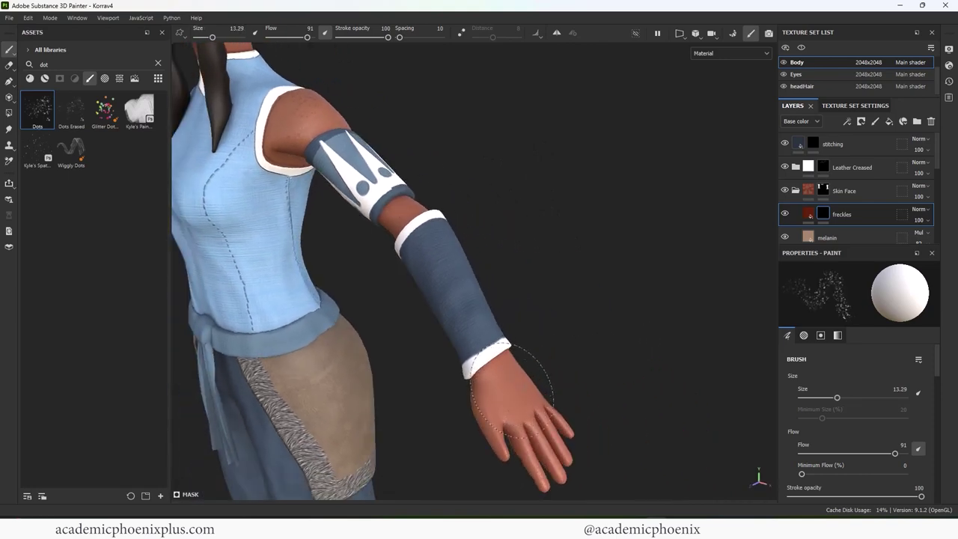
left_click_drag(593, 338, 468, 372, "alt")
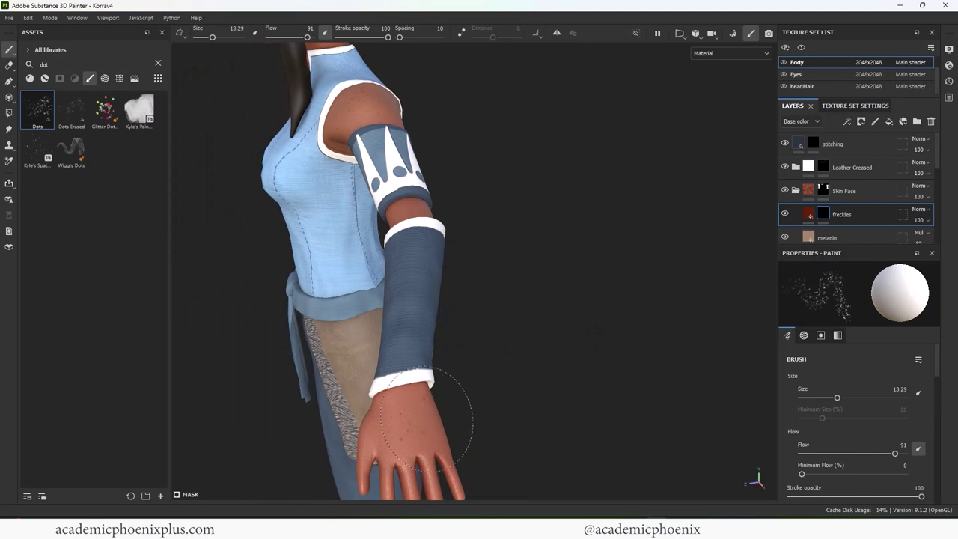
Stamp sparse freckles on the opposite shoulder and upper arm.
left_click_drag(426, 419, 654, 335, "alt")
left_click_drag(427, 267, 792, 302, "alt")
left_click_drag(471, 272, 571, 255, "alt")
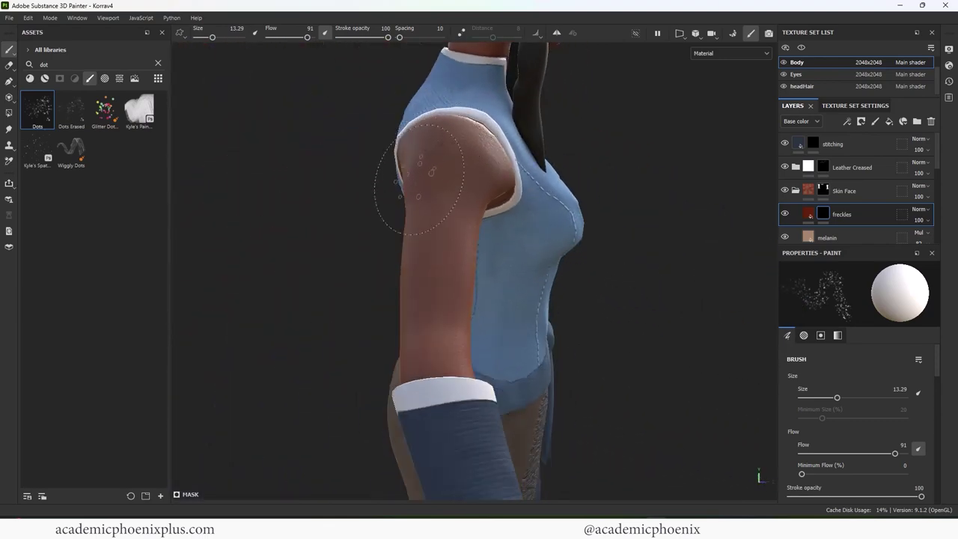
left_click_drag(488, 201, 452, 166, "alt")
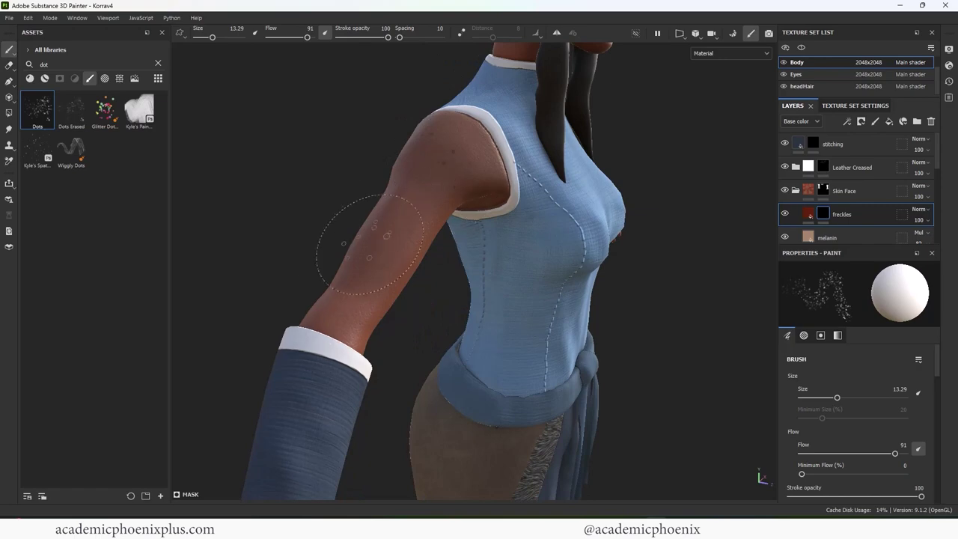
left_click_drag(369, 243, 613, 217, "alt")
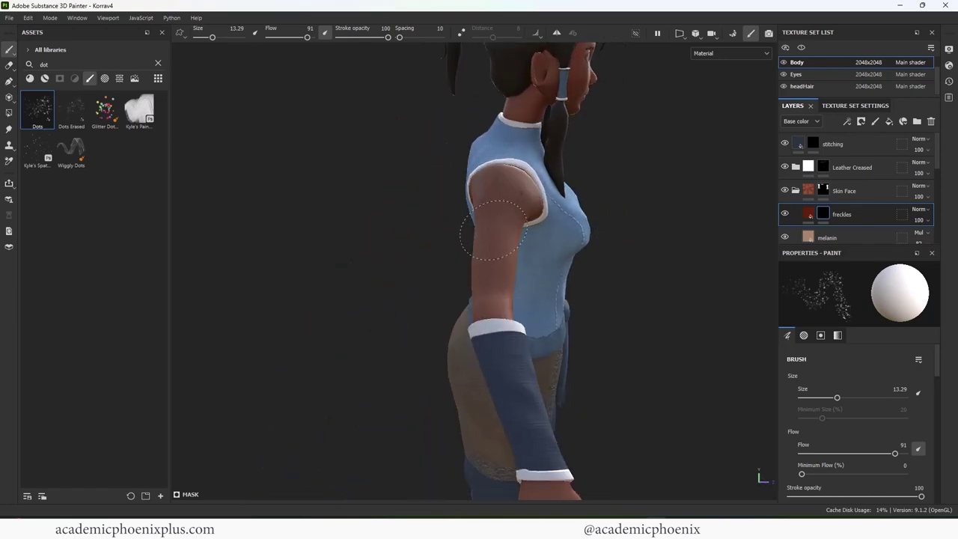
Check the legs, arms, shoulders and head from several sides for exposed skin still lacking freckles.
left_click_drag(494, 230, 113, 393, "alt")
middle_click_drag(475, 286, 547, 192, "alt")
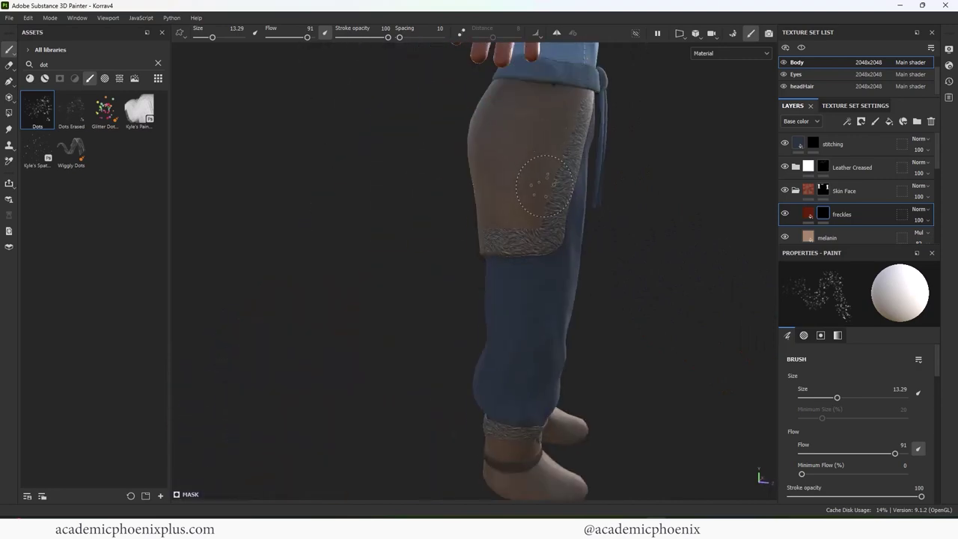
left_click_drag(547, 193, 468, 298, "alt")
left_click_drag(394, 201, 516, 217, "alt")
middle_click_drag(516, 217, 424, 359, "alt")
right_click_drag(424, 359, 591, 231, "alt")
middle_click_drag(591, 231, 615, 316, "alt")
left_click_drag(616, 316, 509, 254, "alt")
right_click_drag(509, 254, 632, 198, "alt")
left_click_drag(632, 198, 527, 203, "alt")
right_click_drag(527, 204, 712, 179, "alt")
middle_click_drag(554, 153, 635, 279, "alt")
right_click_drag(635, 279, 820, 232, "alt")
middle_click_drag(576, 176, 620, 256, "alt")
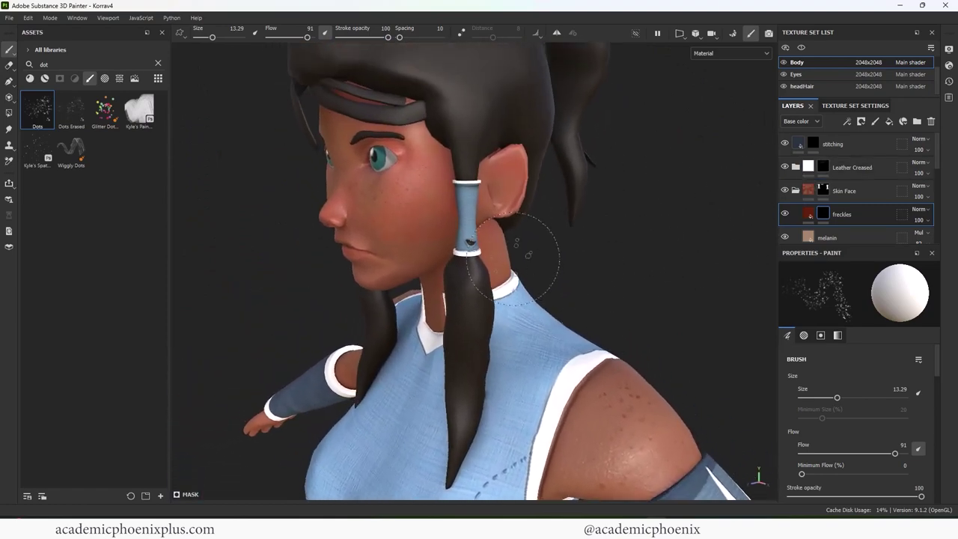
Stamp faint freckles on the front and side of the neck.
mouse_move(610, 284)
left_mouse_down("alt")
mouse_move(652, 269)
mouse_move(681, 279)
left_mouse_up("alt")
mouse_move(666, 301)
middle_mouse_down("alt")
mouse_move(636, 207)
mouse_move(668, 196)
middle_mouse_up("alt")
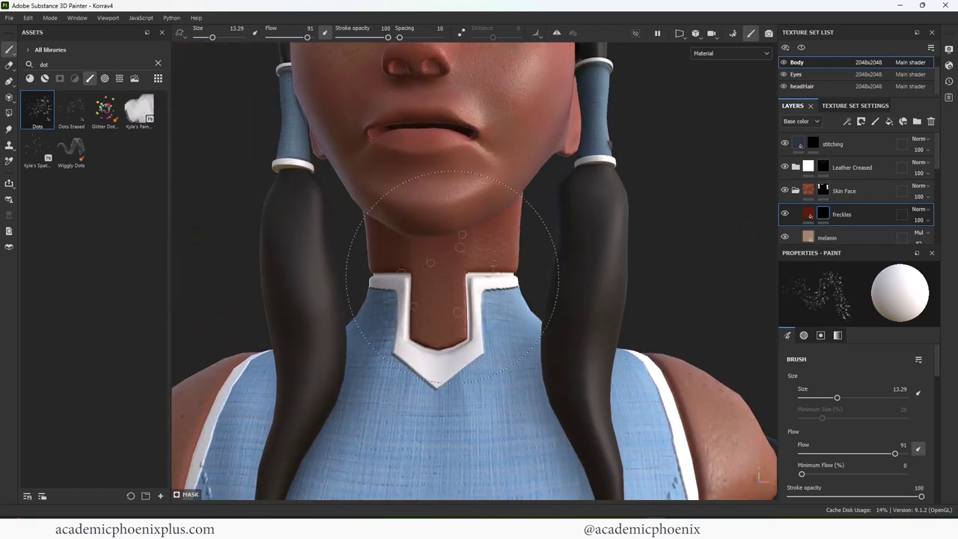
left_click_drag(594, 288, 514, 235, "alt")
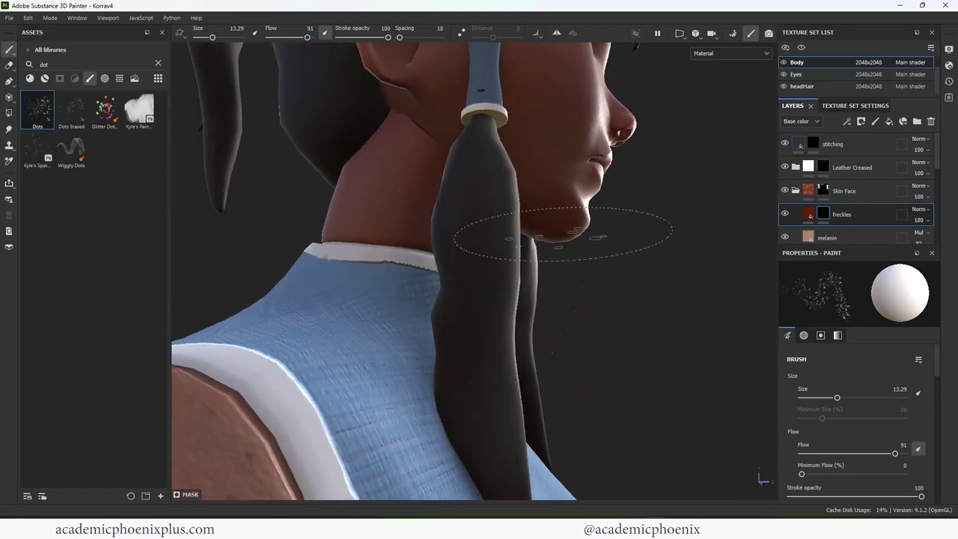
middle_click_drag(612, 234, 630, 395, "alt")
right_click_drag(643, 285, 604, 287, "alt")
left_click_drag(604, 288, 352, 261, "alt")
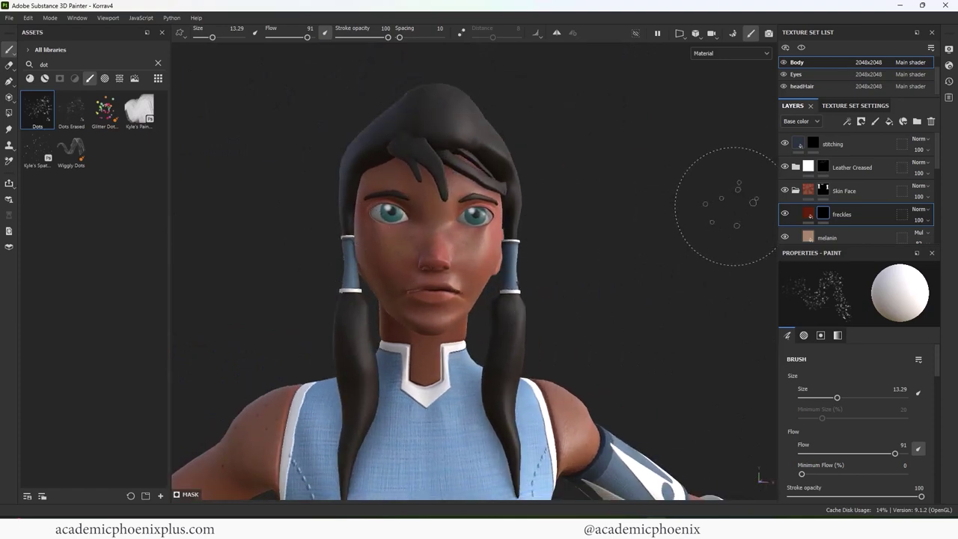
Switch to the headHair texture set's freckles mask and examine the ears, cheeks and head from several sides for freckle coverage.
left_click(819, 86)
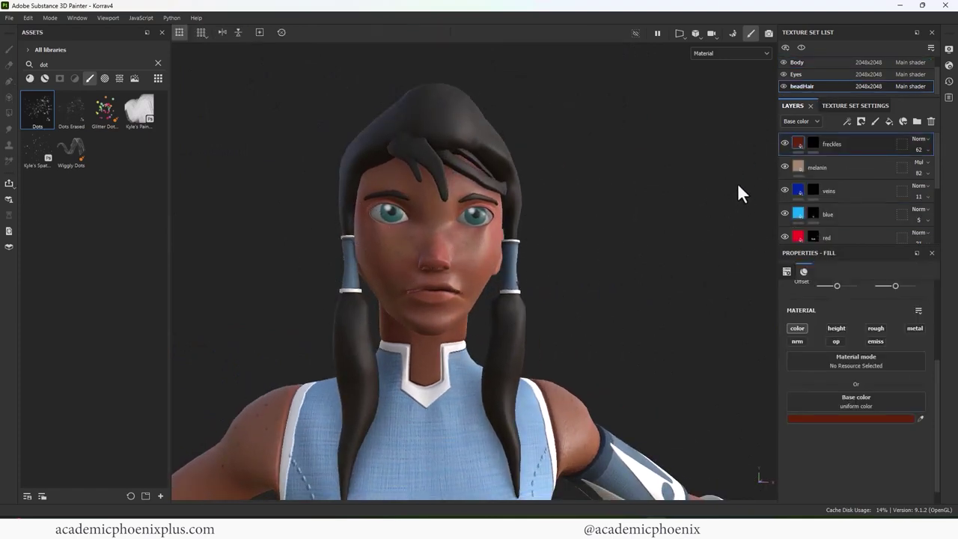
left_click(813, 143)
mouse_move(683, 192)
left_mouse_down("alt")
mouse_move(610, 213)
mouse_move(737, 196)
left_mouse_up("alt")
scroll(449, 228, "up", 3)
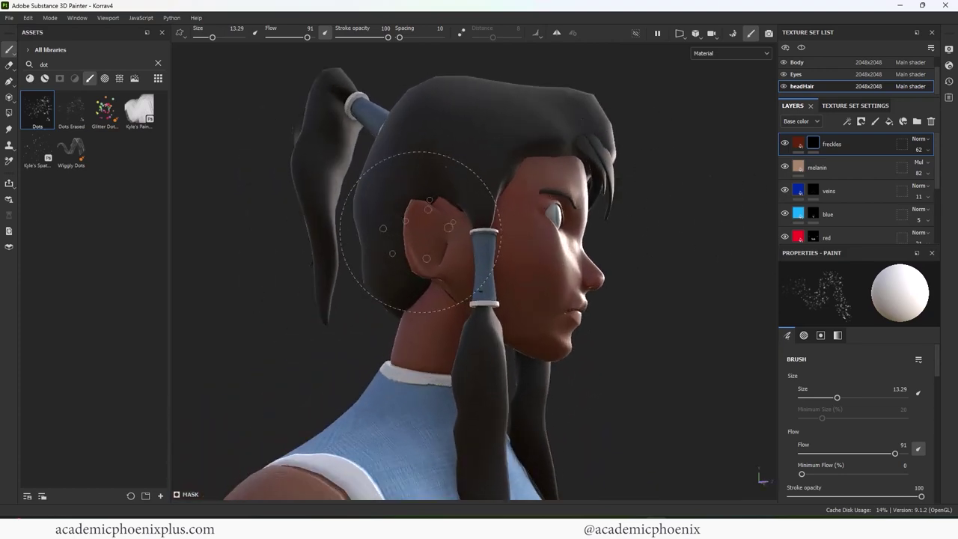
left_click_drag(419, 232, 477, 249, "alt")
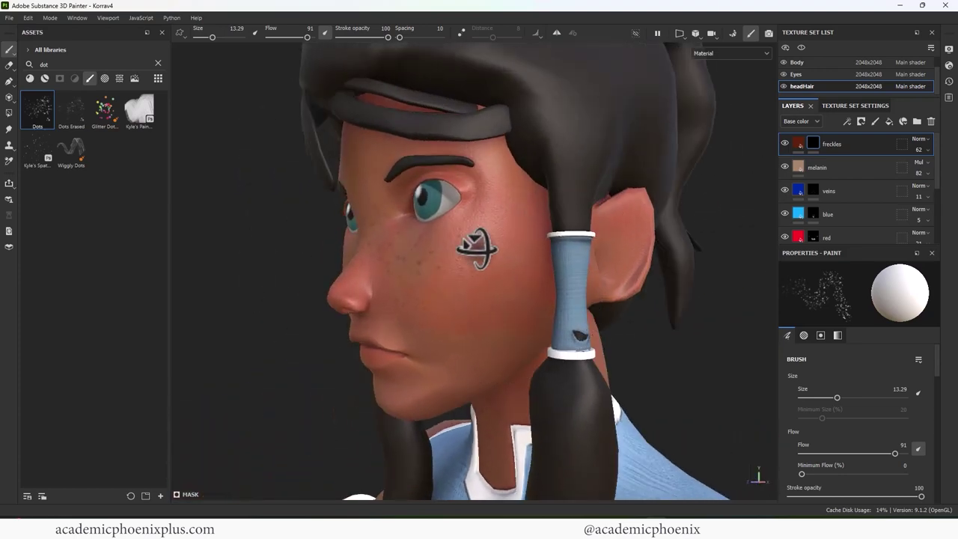
mouse_move(719, 269)
left_mouse_down("alt")
mouse_move(668, 208)
mouse_move(607, 303)
mouse_move(658, 277)
left_mouse_up("alt")
scroll(334, 165, "down", 3)
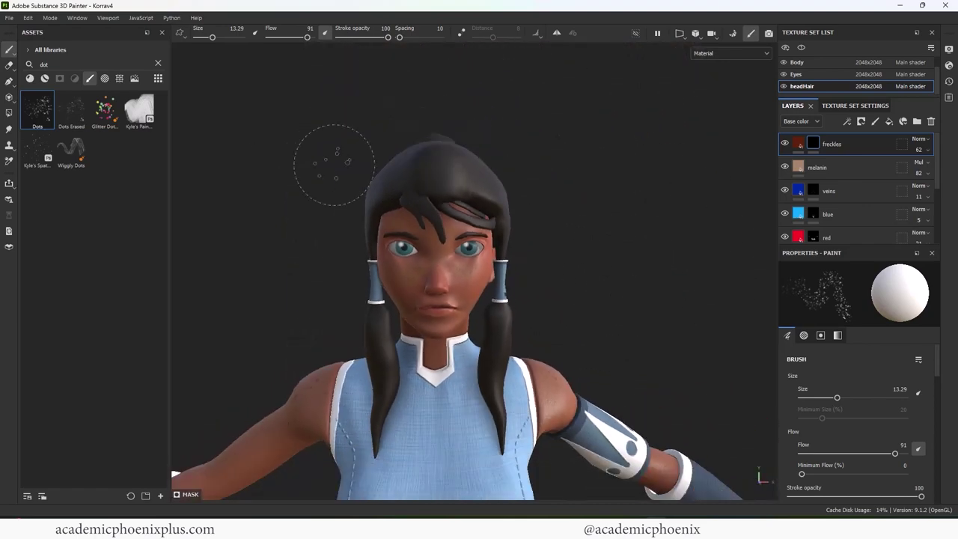
middle_click_drag(560, 230, 553, 154, "alt")
mouse_move(609, 158)
left_mouse_down("alt")
mouse_move(506, 173)
mouse_move(591, 164)
left_mouse_up("alt")
middle_click_drag(599, 204, 613, 286, "alt")
right_click_drag(613, 286, 647, 169, "alt")
right_click_drag(521, 178, 745, 177, "alt")
right_click_drag(575, 199, 703, 184, "alt")
middle_click_drag(557, 256, 636, 161, "alt")
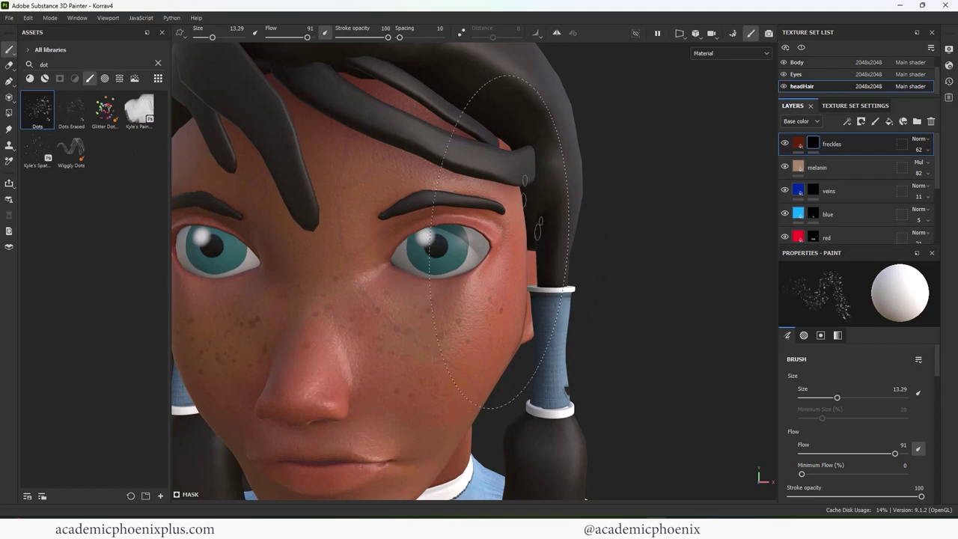
Add a fill layer above freckles in the headHair texture set and give it a black mask.
right_click(814, 144)
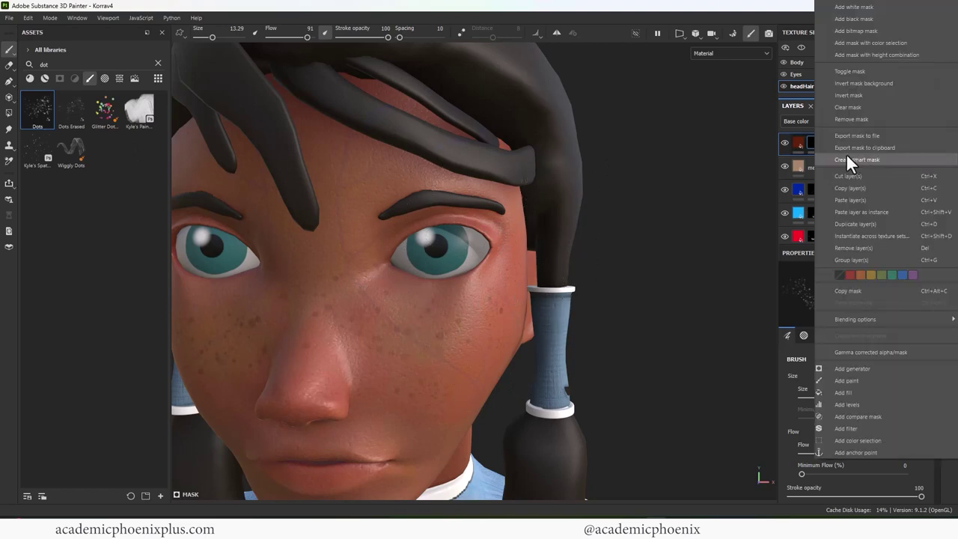
left_click(792, 140)
left_click(884, 121)
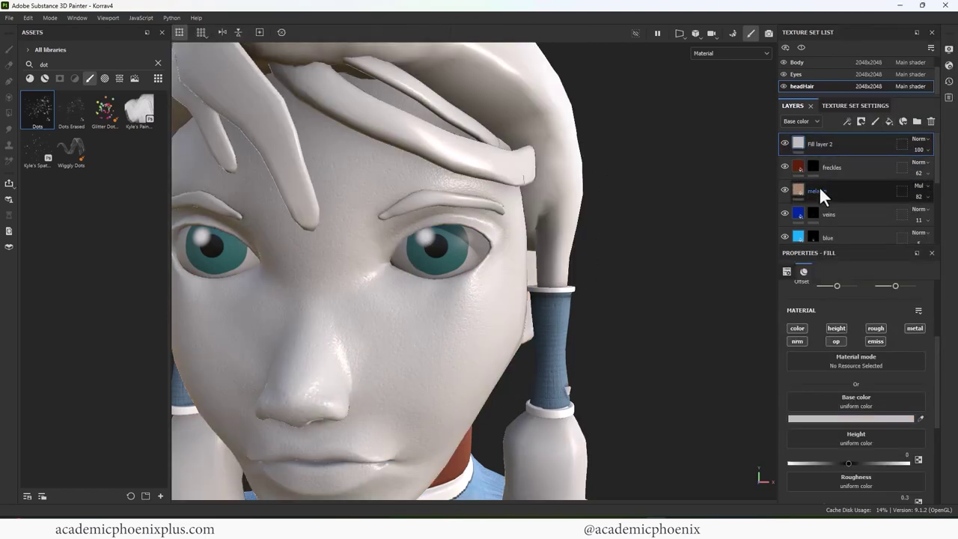
right_click(795, 144)
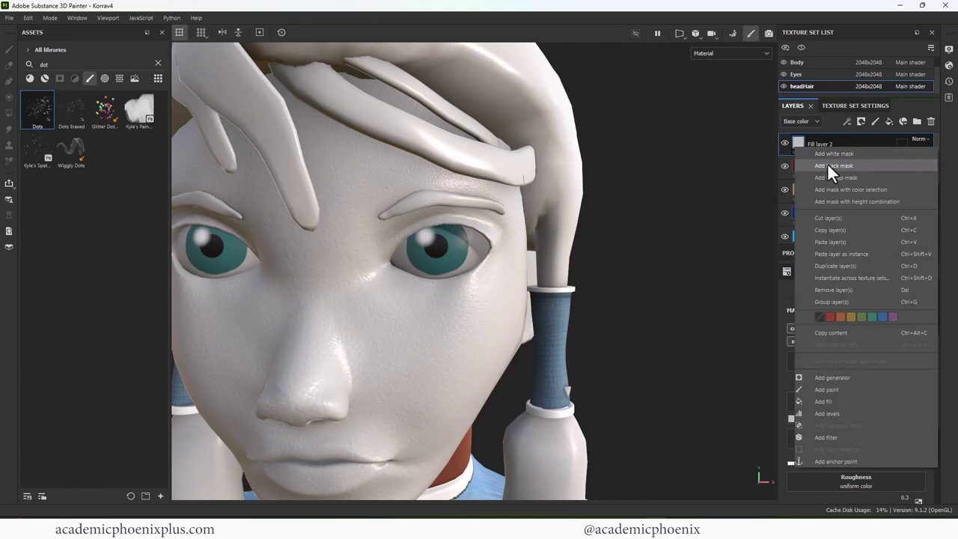
left_click(827, 163)
Limit the new fill layer's material to the color and roughness channels.
left_click(798, 144)
left_click(840, 368)
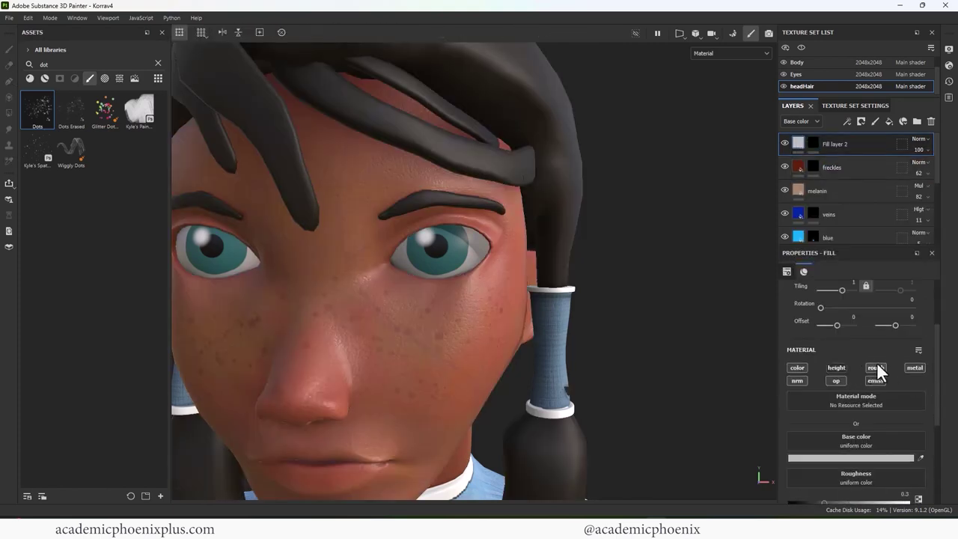
left_click(877, 367)
left_click(910, 366)
left_click(799, 382)
left_click(836, 380)
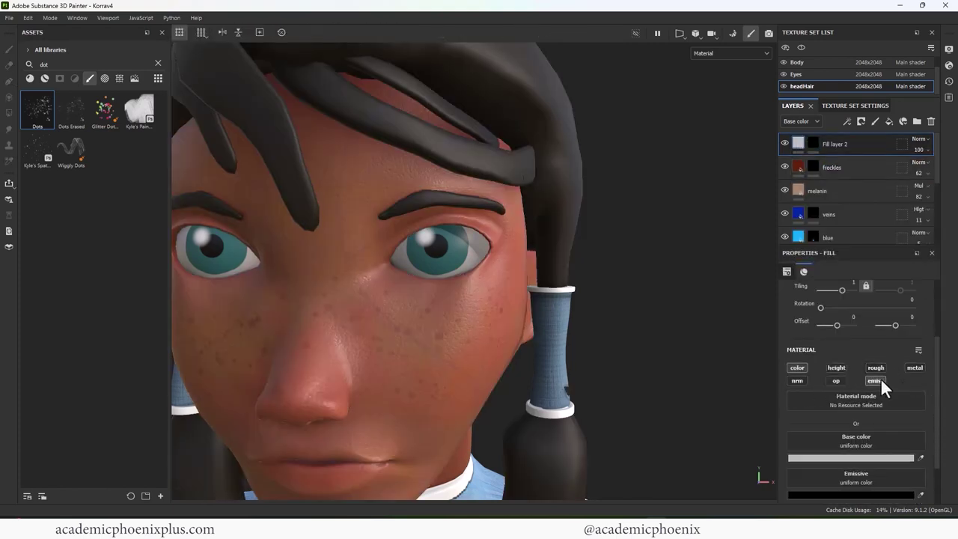
left_click(875, 367)
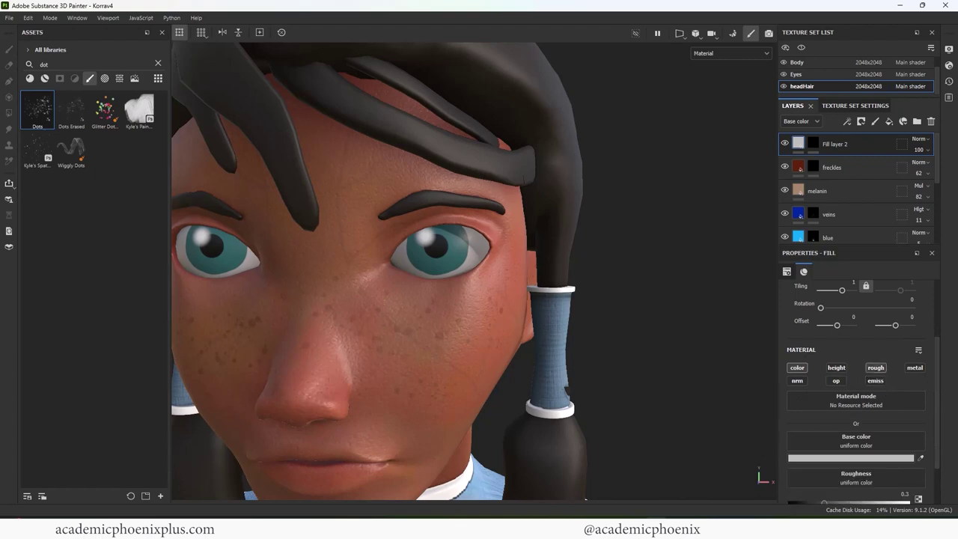
Check the eye close-up on the Korra Character Sheet.png reference image, and return to the character's face.
mouse_move(0, 121)
left_mouse_down()
mouse_move(307, 103)
mouse_move(302, 93)
left_mouse_up()
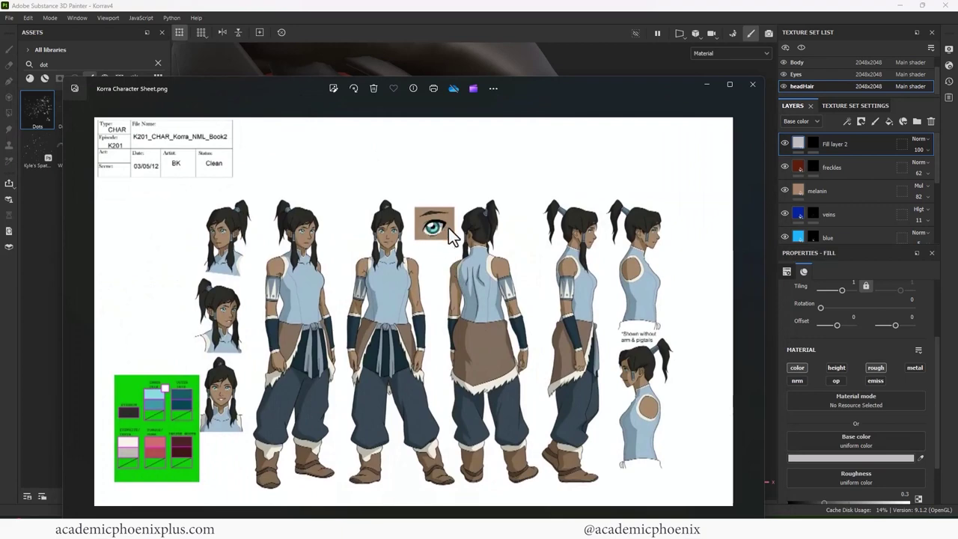
left_click(706, 84)
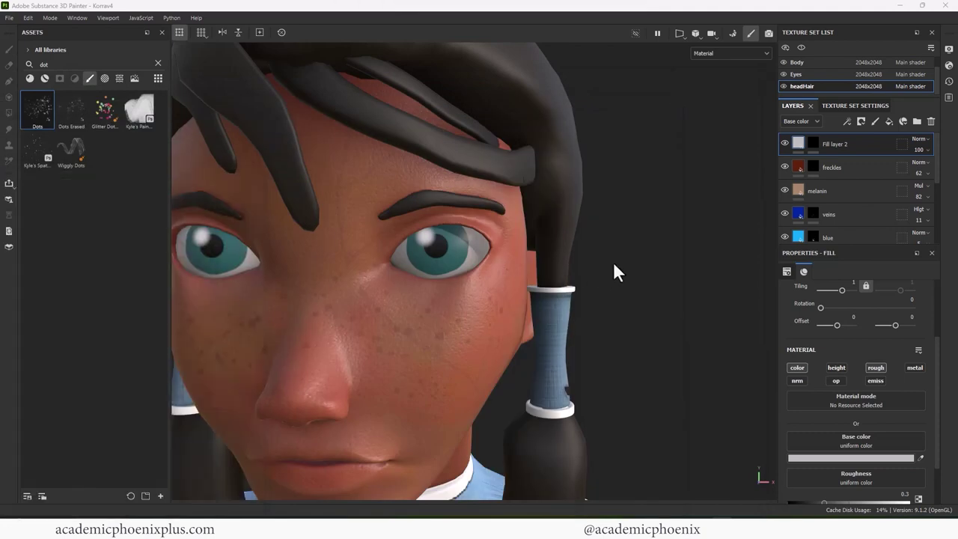
left_click_drag(614, 272, 588, 233, "alt")
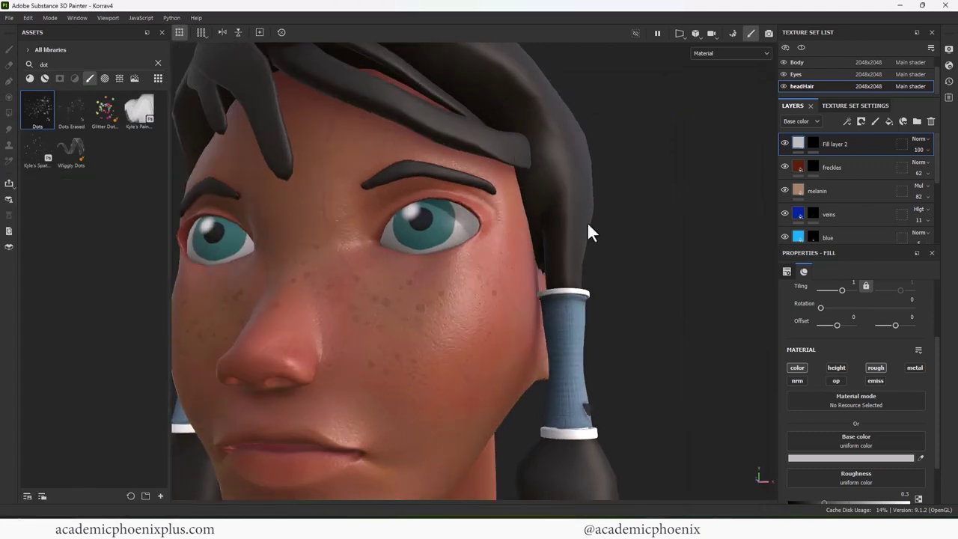
Clear the asset search, list all brushes and choose Basic Hard.
left_click(88, 77)
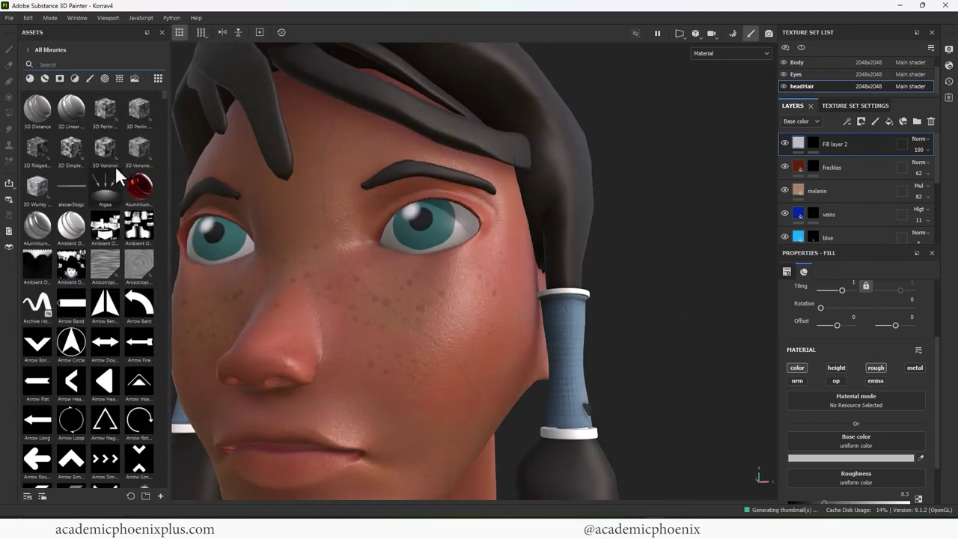
left_click(89, 78)
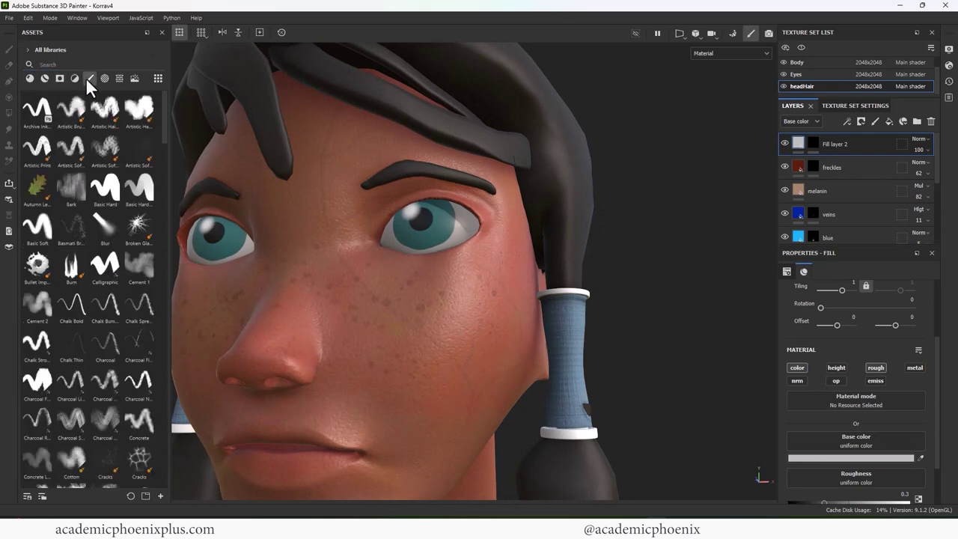
left_click(112, 190)
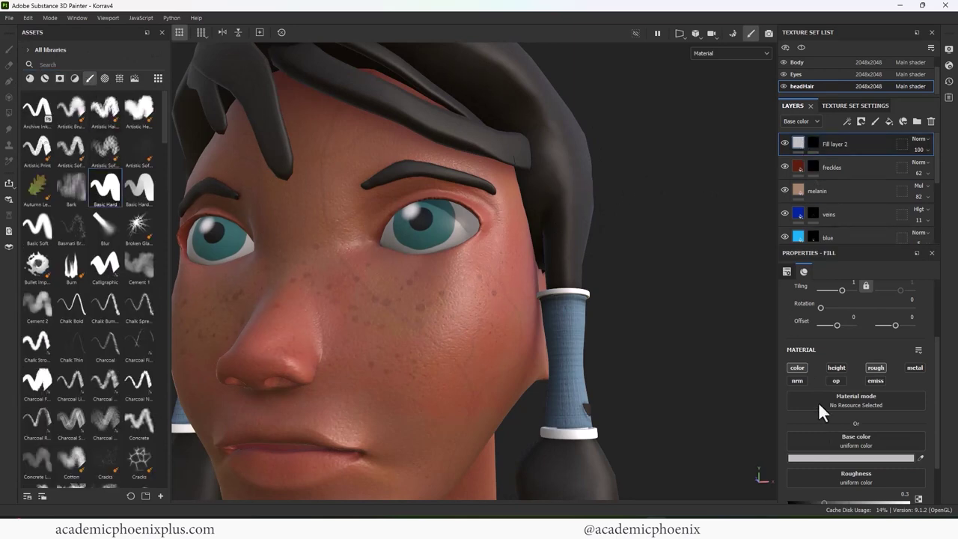
Set the new fill layer's base color to near-black by sampling the dark hair and desaturating the tone.
left_click(843, 457)
left_click(795, 443)
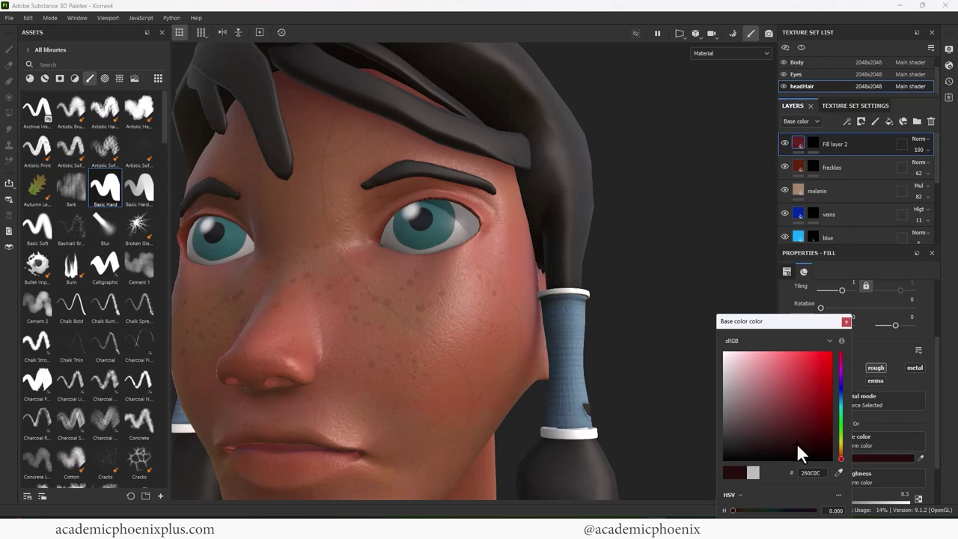
left_click(838, 473)
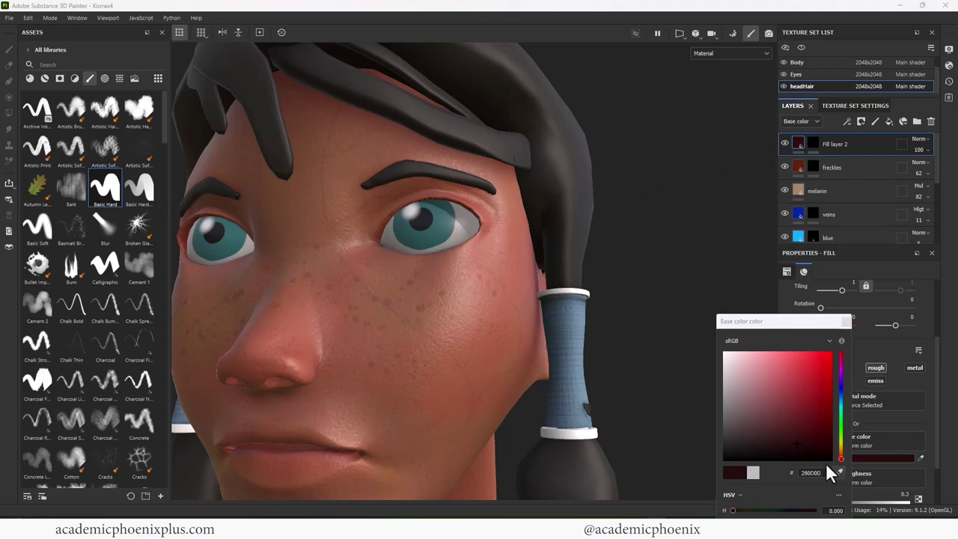
left_click(577, 253)
left_click_drag(753, 449, 734, 447)
left_click(845, 321)
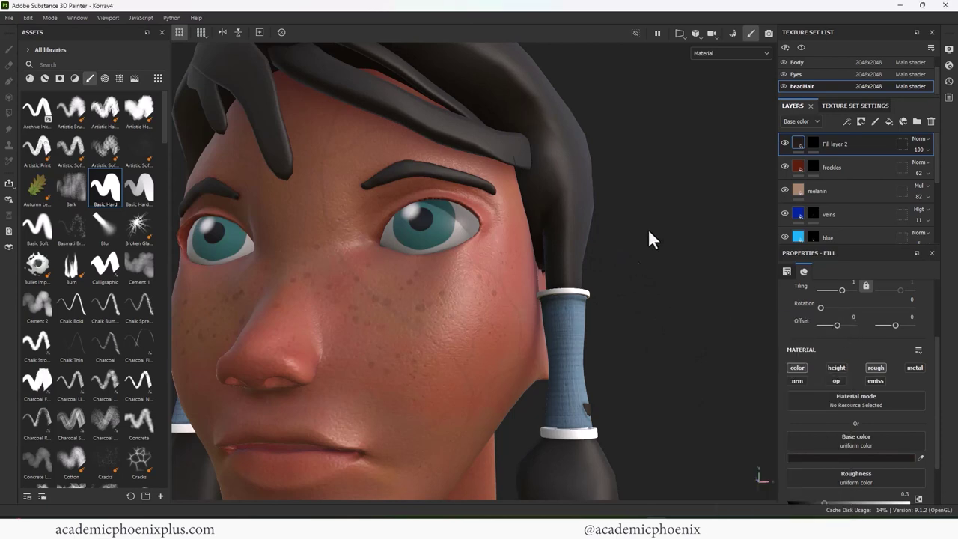
Activate the near-black layer's mask for painting with the Basic Hard brush and turn on symmetry.
scroll(642, 238, "up", 3)
left_click(812, 143)
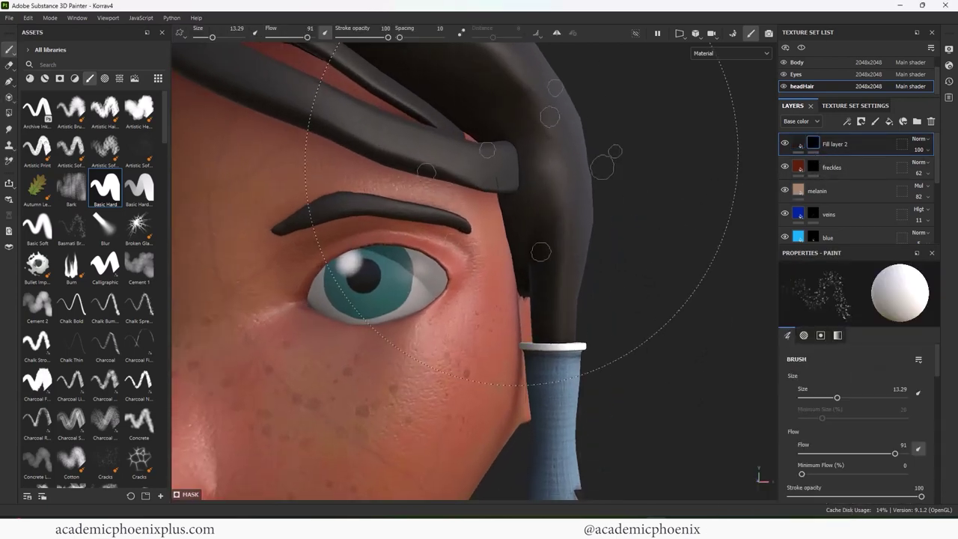
scroll(584, 157, "up", 1)
left_click(105, 193)
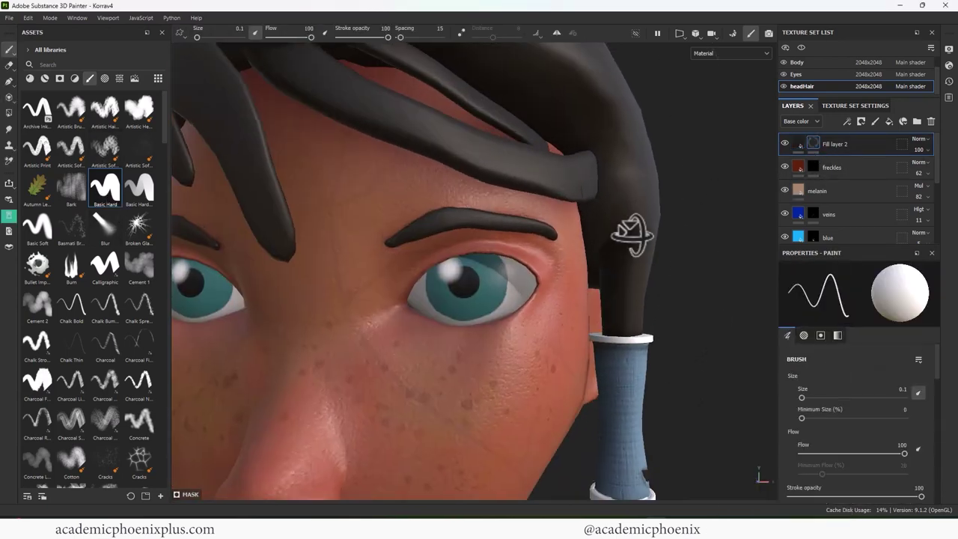
left_click_drag(629, 232, 615, 230, "alt")
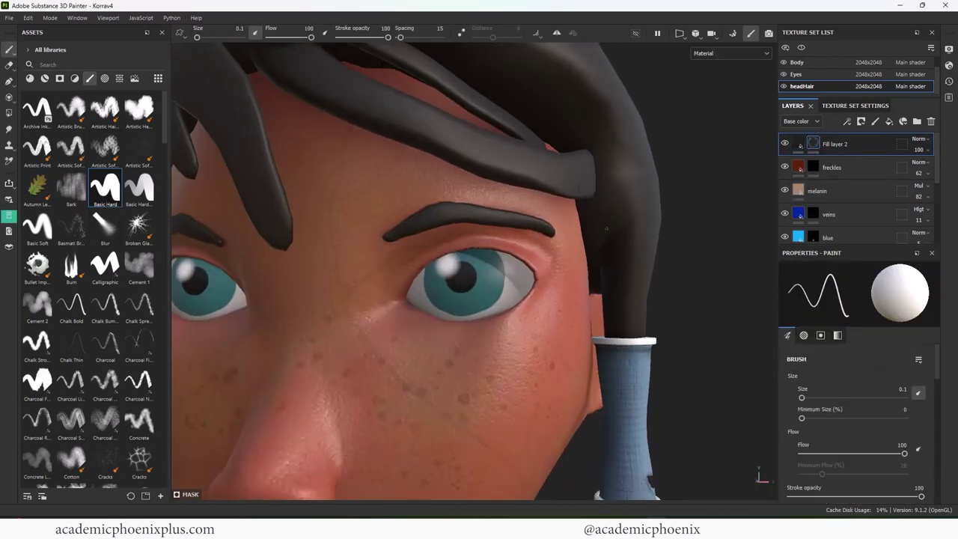
scroll(627, 230, "down", 2)
left_click(556, 33)
scroll(424, 271, "up", 2)
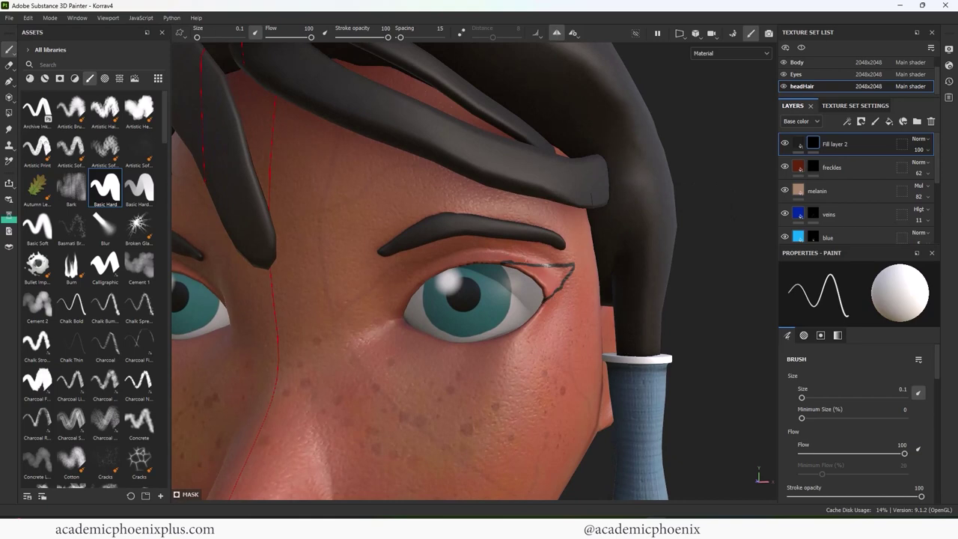
Undo the first eyeliner outline and paint the upper-lid liner with an outer wing at brush size 0.27.
key("ctrl+z")
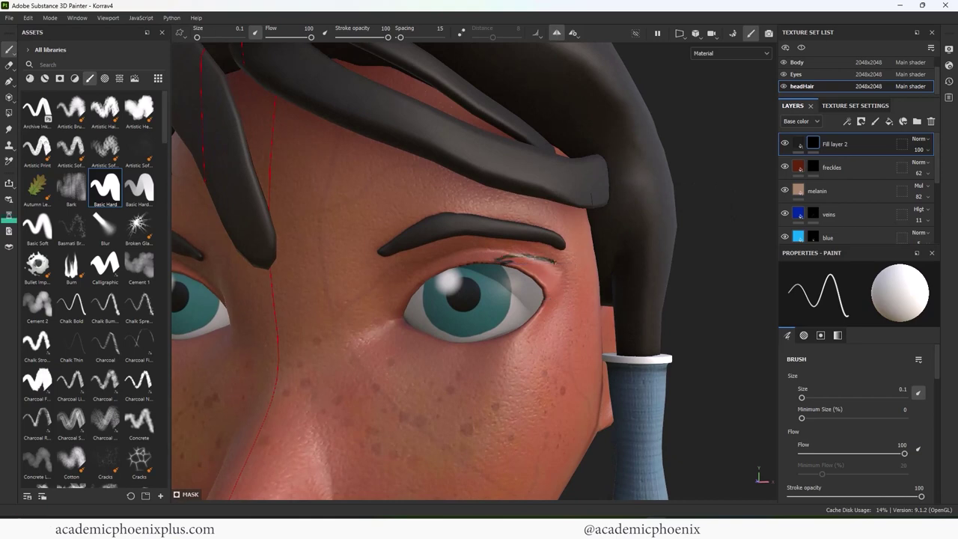
left_click_drag(563, 282, 545, 301)
key("]")
mouse_move(509, 259)
left_mouse_down()
mouse_move(552, 264)
mouse_move(552, 278)
left_mouse_up()
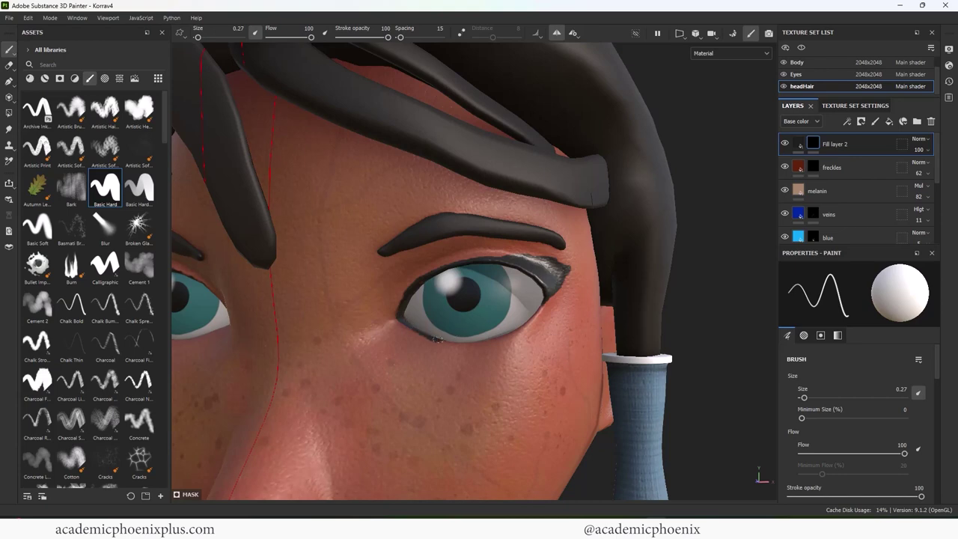
Paint eyeliner along the lower lid and refine its edge and the outer corner of the eye.
mouse_move(437, 339)
left_mouse_down()
mouse_move(465, 344)
mouse_move(519, 330)
mouse_move(546, 311)
left_mouse_up()
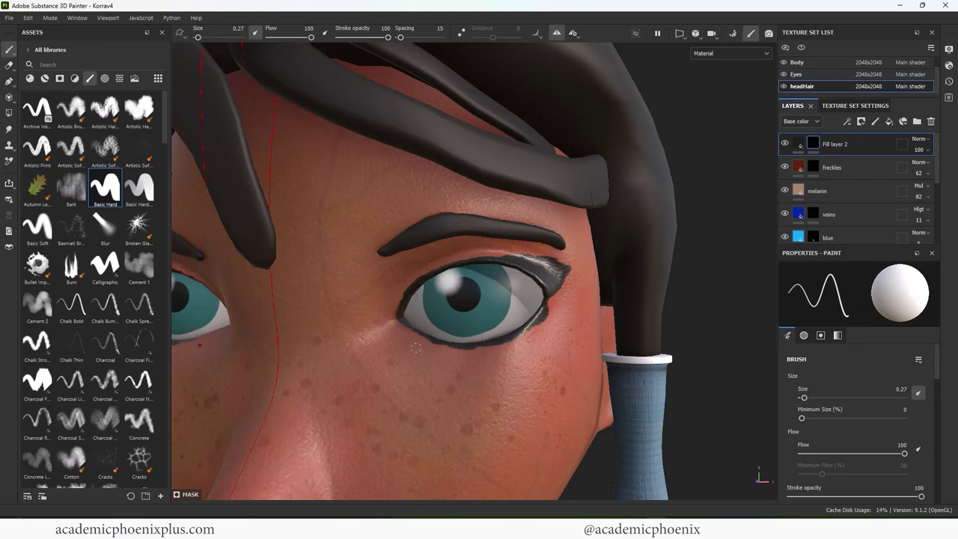
left_click_drag(552, 318, 520, 337)
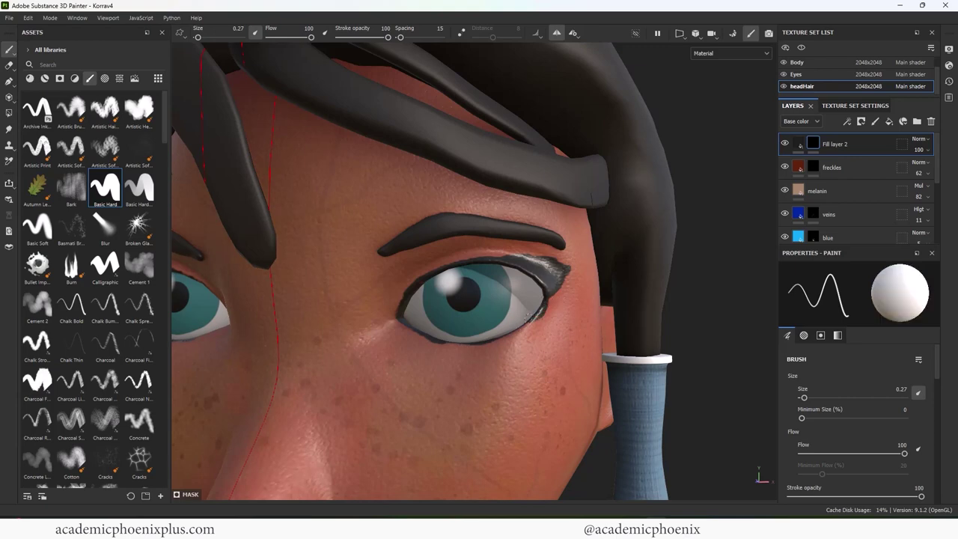
left_click_drag(444, 341, 475, 341)
left_click_drag(568, 271, 552, 311)
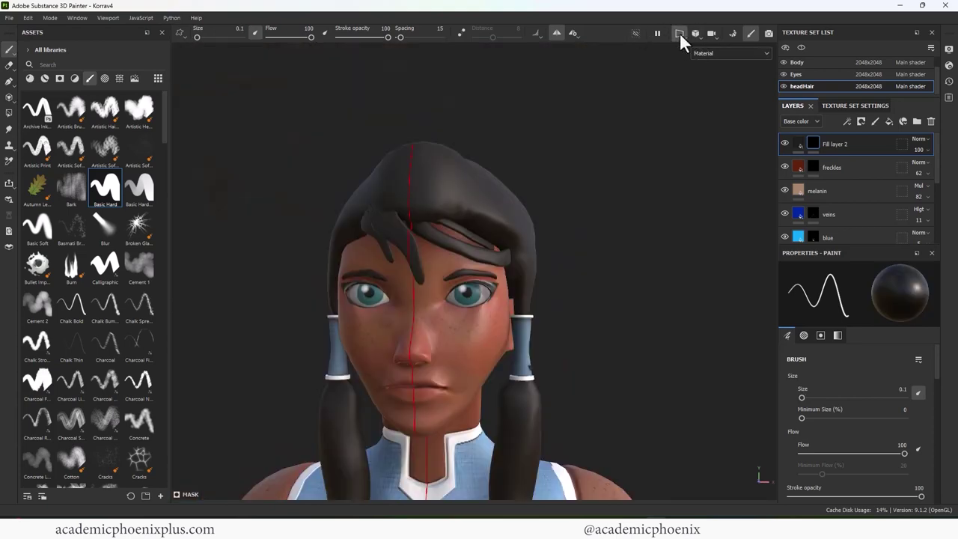
Show the 3D and 2D views side by side and inspect the head's UV island with the Polygon Fill tool.
left_click(681, 36)
left_click(699, 48)
left_click(9, 113)
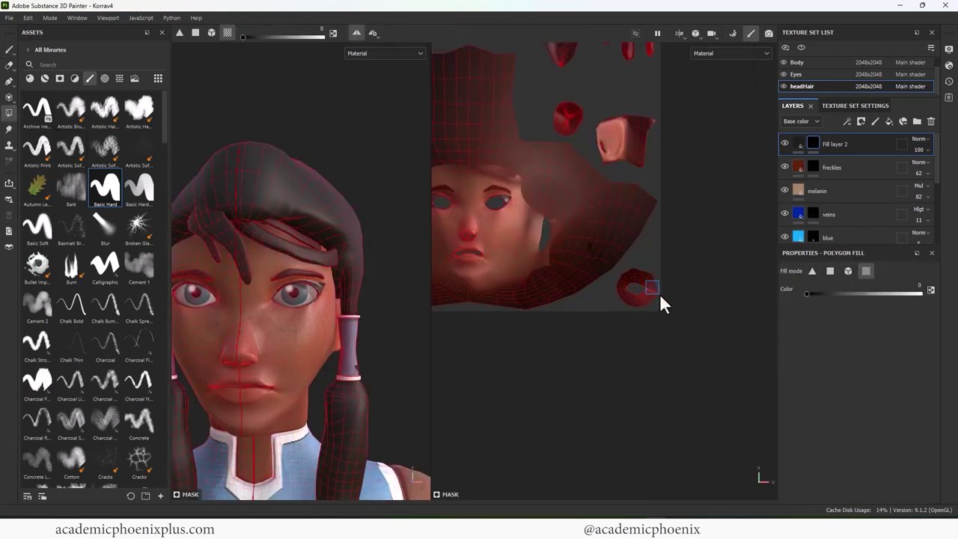
middle_click_drag(637, 310, 786, 322, "alt")
middle_click_drag(451, 329, 673, 317)
middle_click_drag(559, 334, 635, 325)
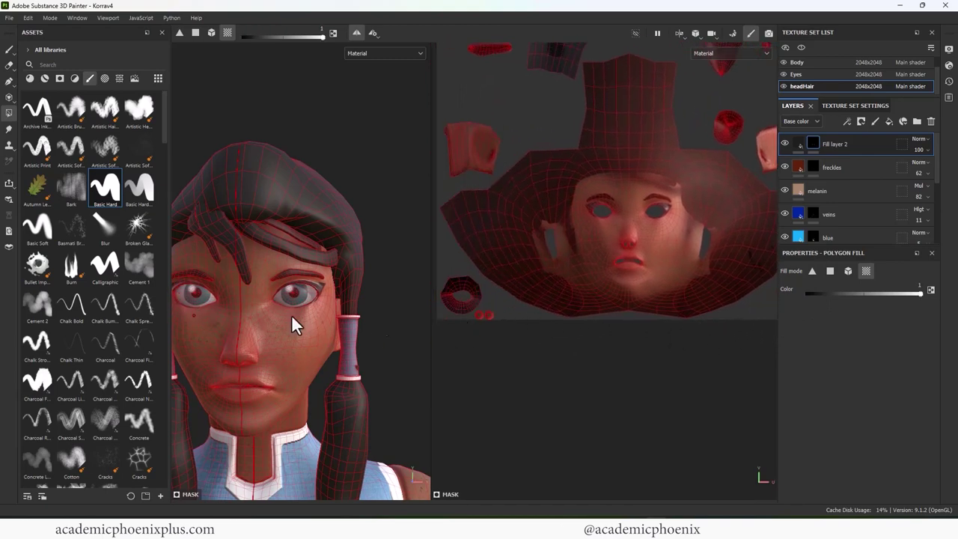
right_click_drag(541, 327, 641, 316, "alt")
middle_click_drag(641, 316, 560, 357, "alt")
right_click_drag(561, 357, 688, 349, "alt")
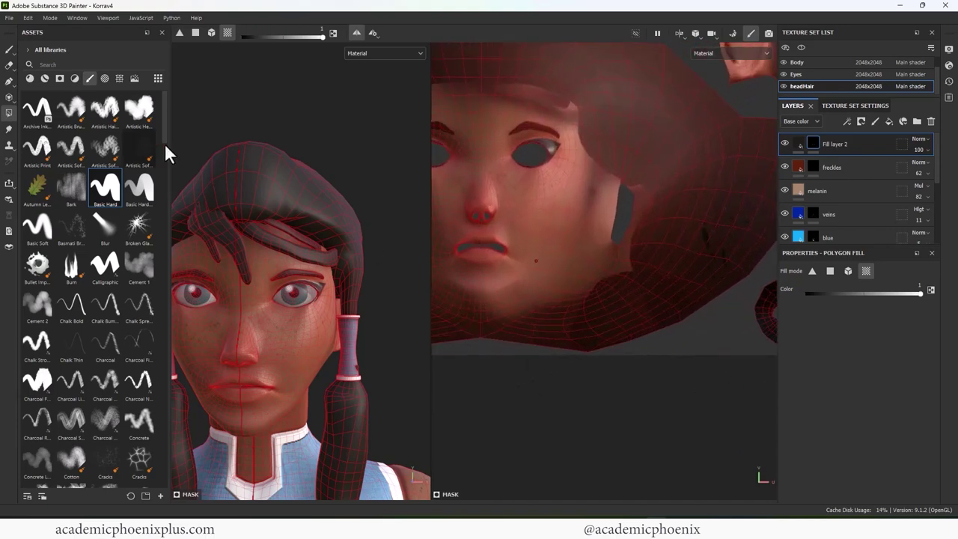
Return to the paint brush, enlarge it to 2.32, and erase the stray dark marks from the scalp area of the UV layout.
left_click(9, 49)
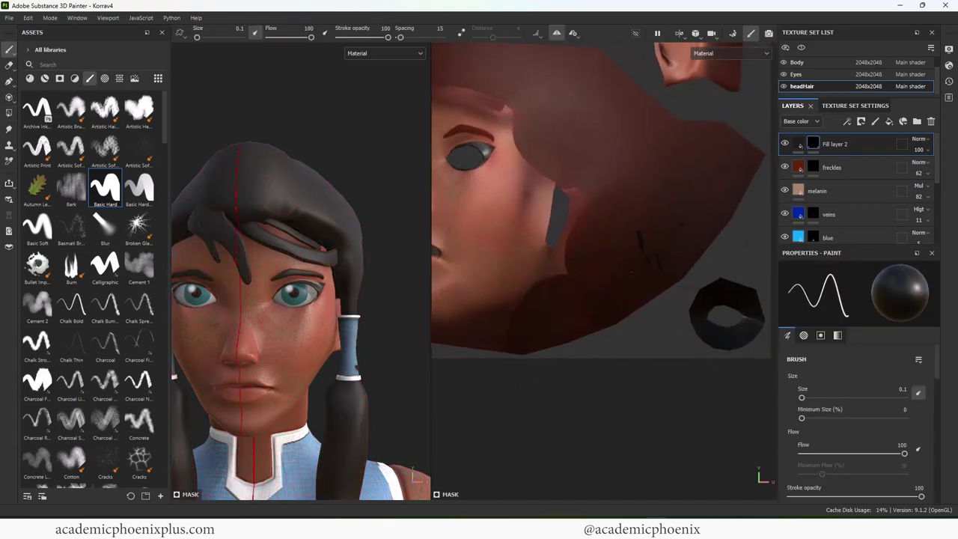
key("]")
key("]")
key("]")
key("]")
key("]")
key("]")
key("]")
key("]")
mouse_move(648, 234)
left_mouse_down()
mouse_move(639, 249)
mouse_move(654, 262)
mouse_move(676, 214)
left_mouse_up()
middle_click_drag(591, 251, 718, 278, "alt")
middle_click_drag(556, 251, 693, 298, "alt")
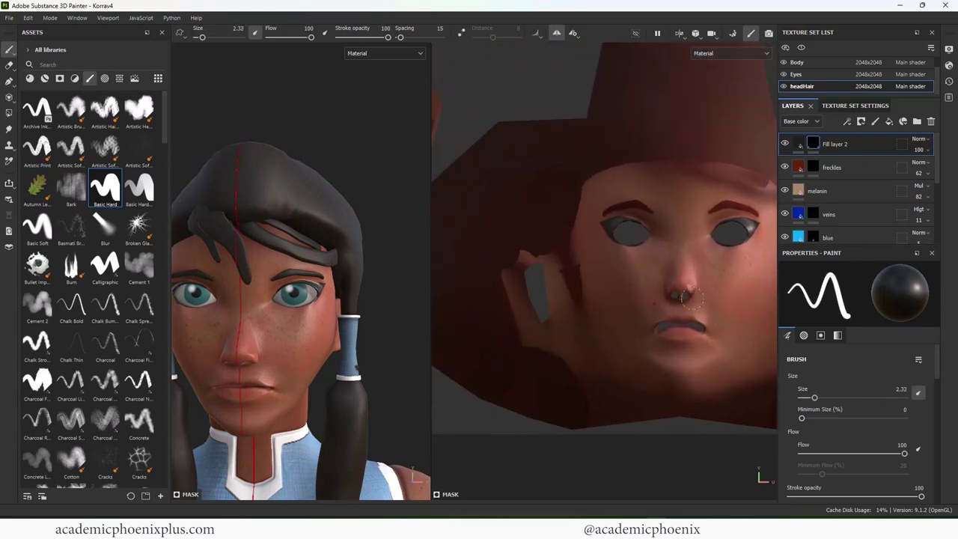
right_click_drag(692, 298, 496, 277, "alt")
middle_click_drag(538, 291, 500, 395, "alt")
middle_click_drag(670, 318, 519, 256, "alt")
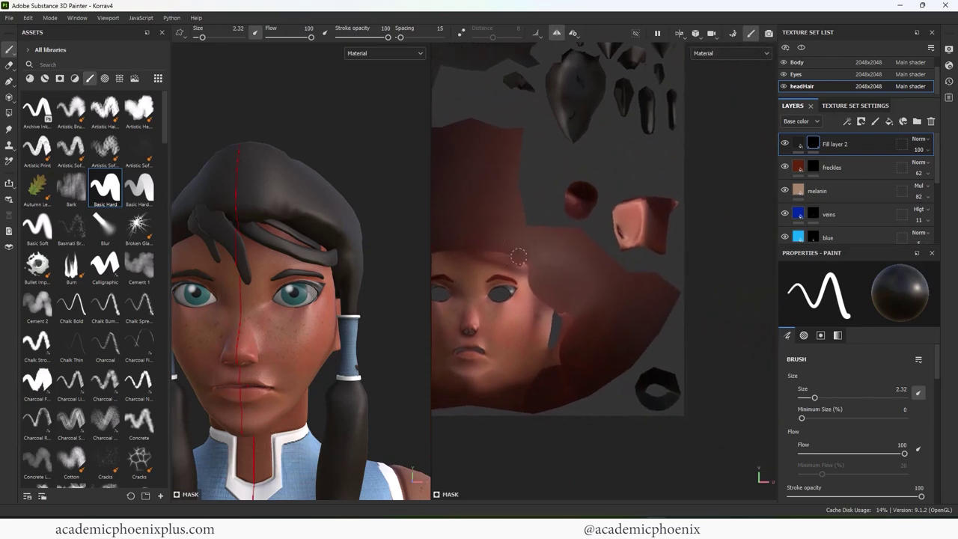
Rename the Fill layer 2 layer as eyeliner.
middle_click_drag(607, 298, 649, 274, "alt")
right_click_drag(389, 314, 360, 299, "alt")
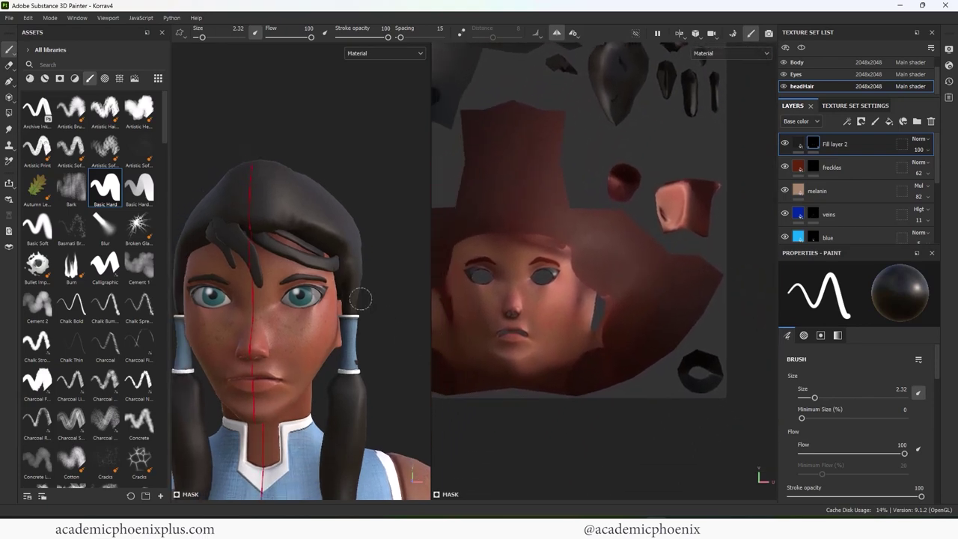
double_click(835, 144)
type("eyeli")
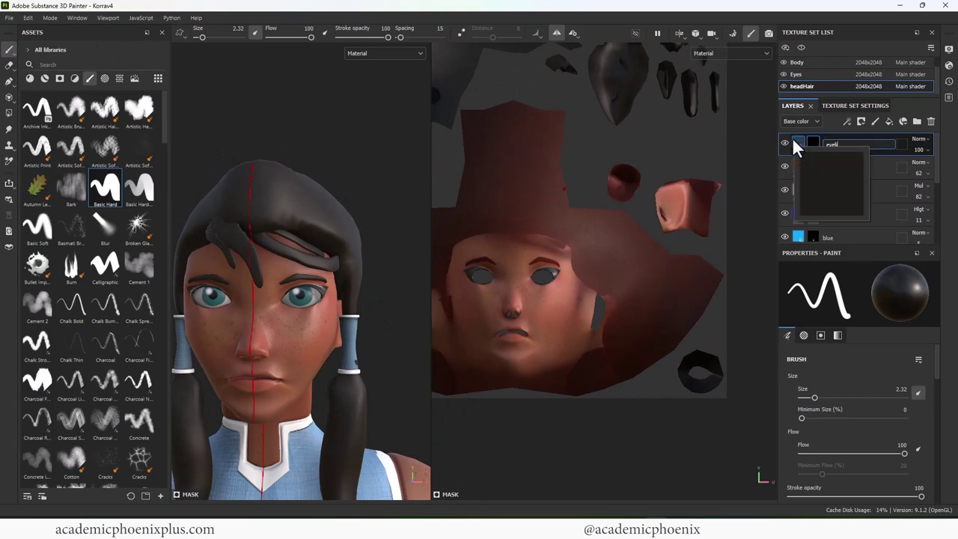
type("ner")
key("Return")
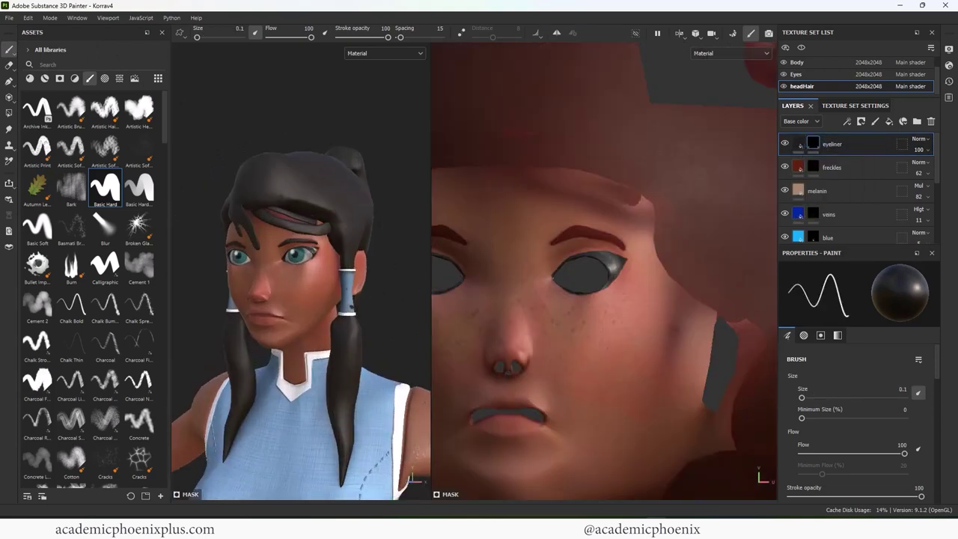
Add a fill layer above the eyeliner layer and name it Lips.
right_click_drag(262, 300, 314, 330, "alt")
middle_click_drag(314, 329, 316, 319, "alt")
left_click_drag(317, 319, 344, 314, "alt")
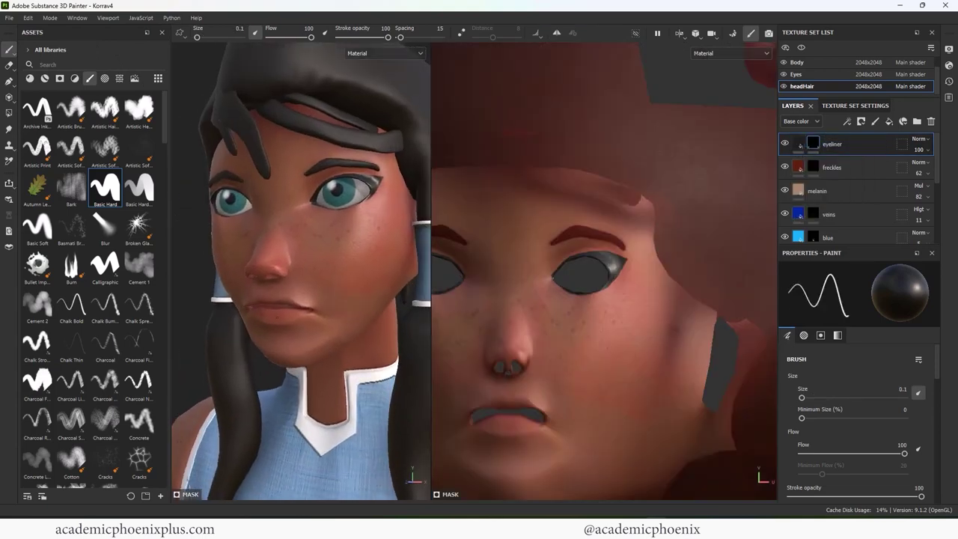
right_click(802, 141)
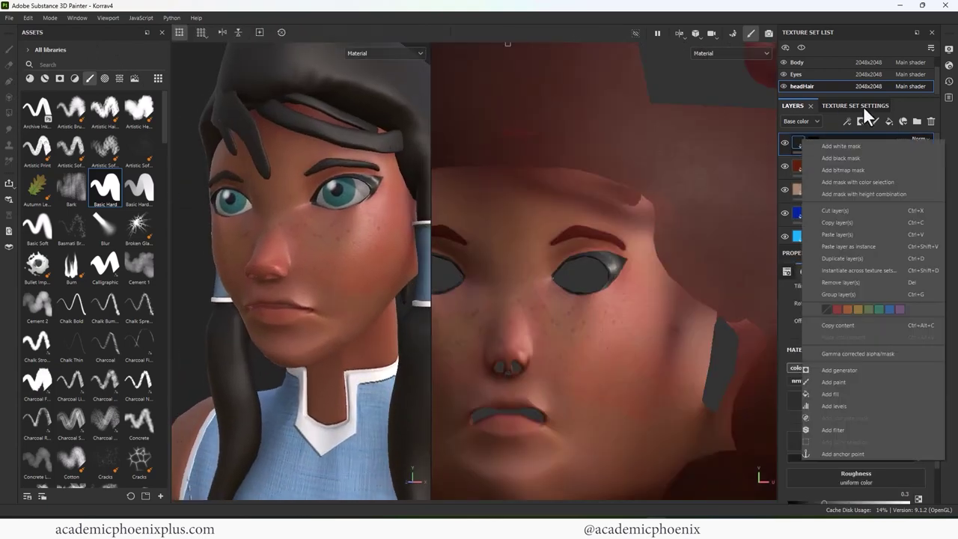
left_click(884, 119)
double_click(827, 141)
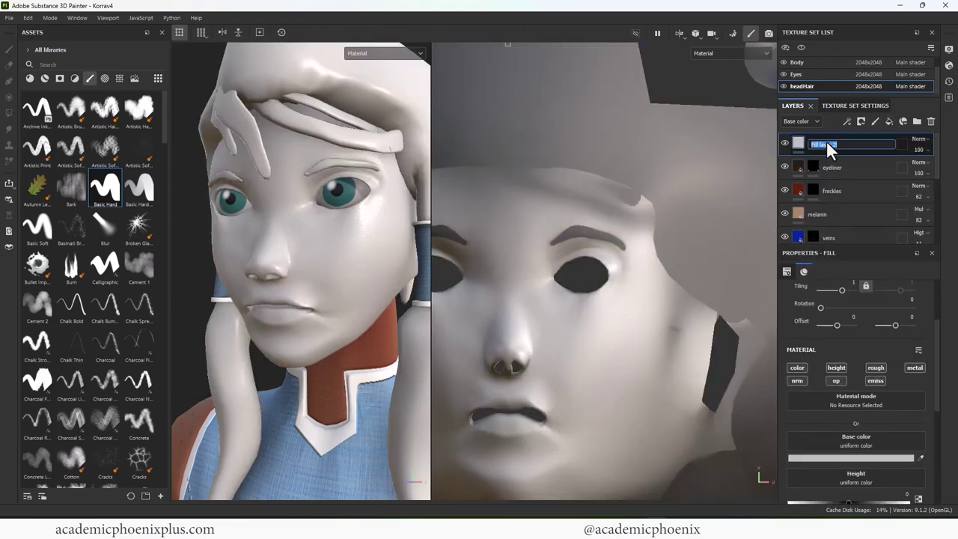
type("Lips")
key("Return")
Limit the Lips layer's material channels to color, height and rough.
left_click(838, 367)
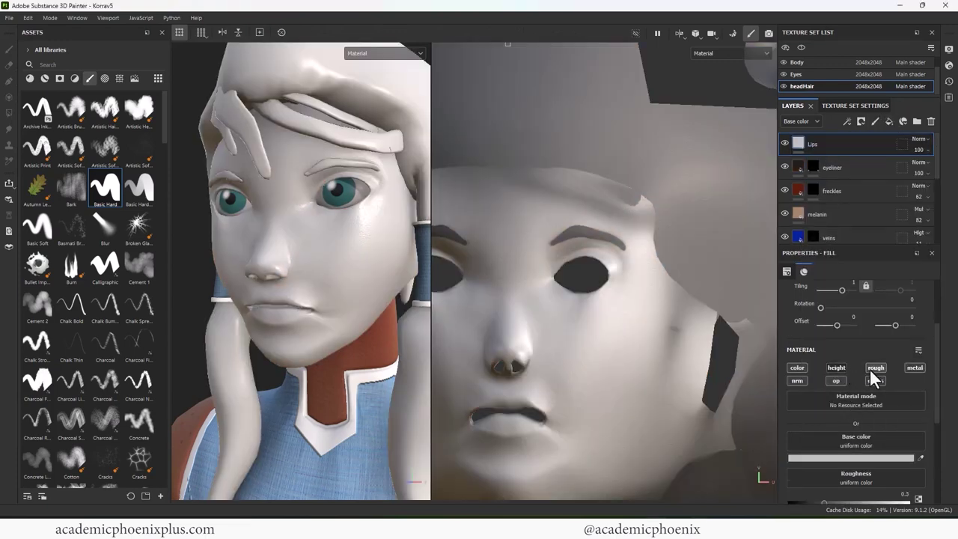
left_click(914, 367)
left_click(836, 380)
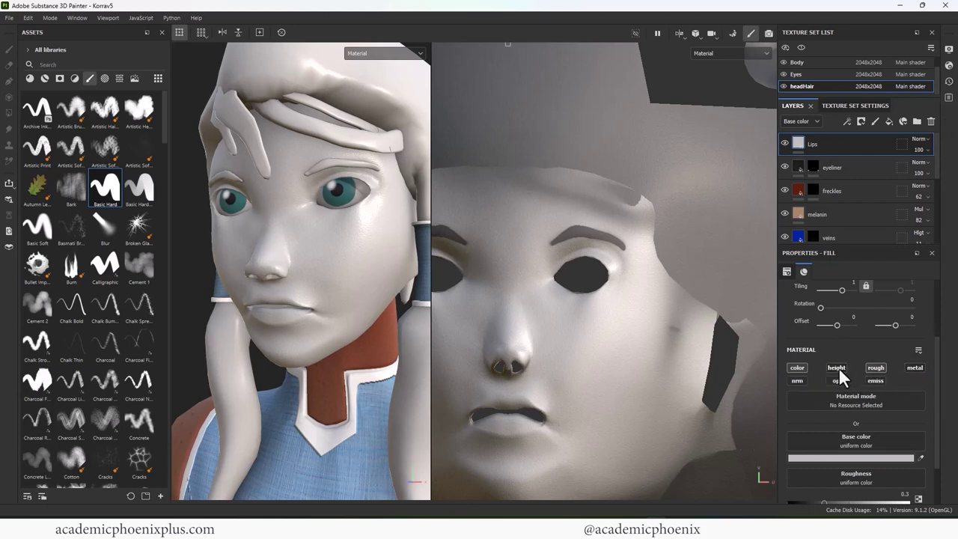
left_click(837, 367)
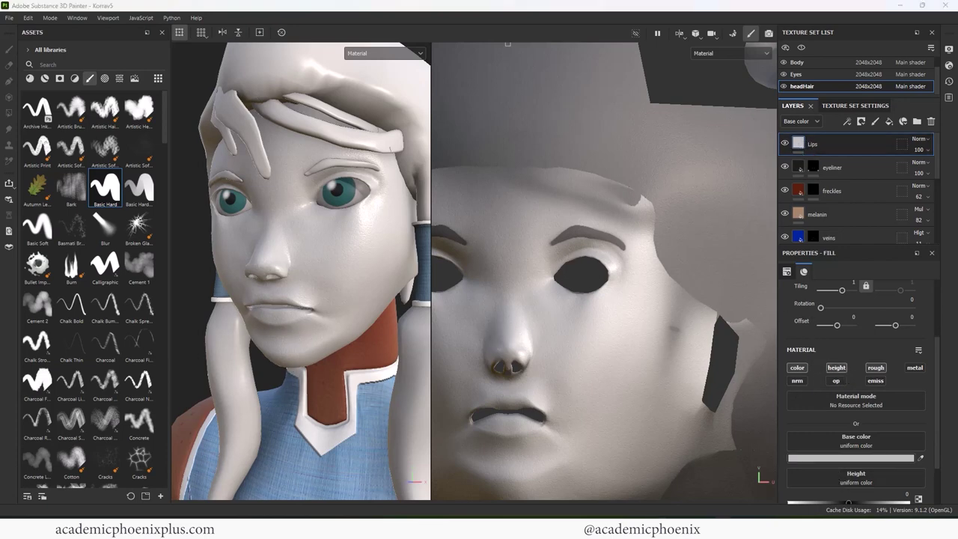
Sample a skin tone from the reference as the Lips layer's base color and adjust it to reddish brown A0694B.
left_click_drag(0, 152, 0, 109)
left_click(921, 458)
left_click(507, 44)
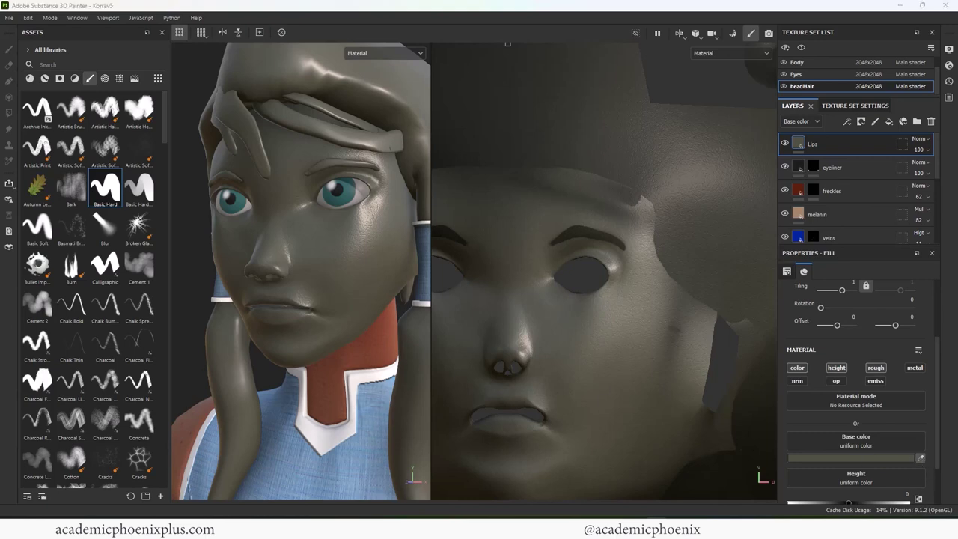
left_click(419, 276)
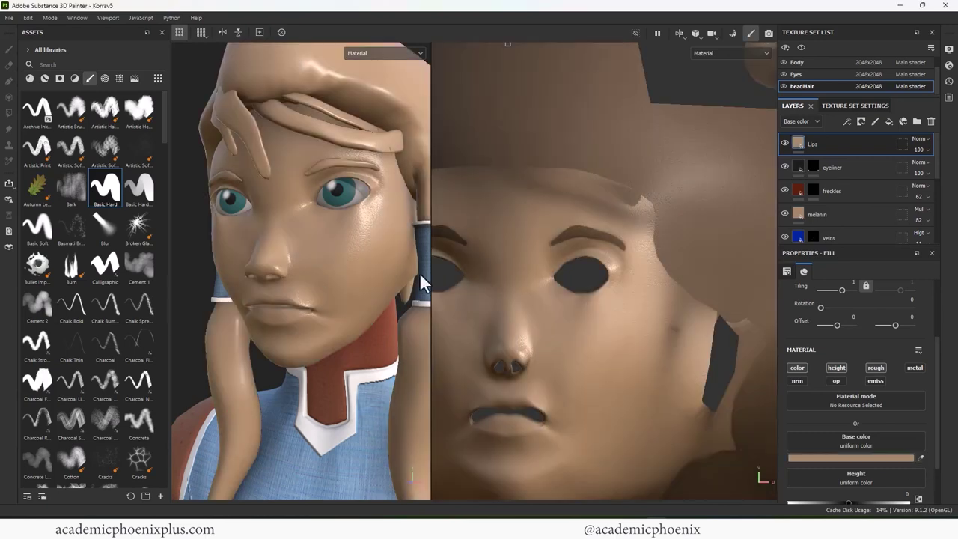
left_click(845, 457)
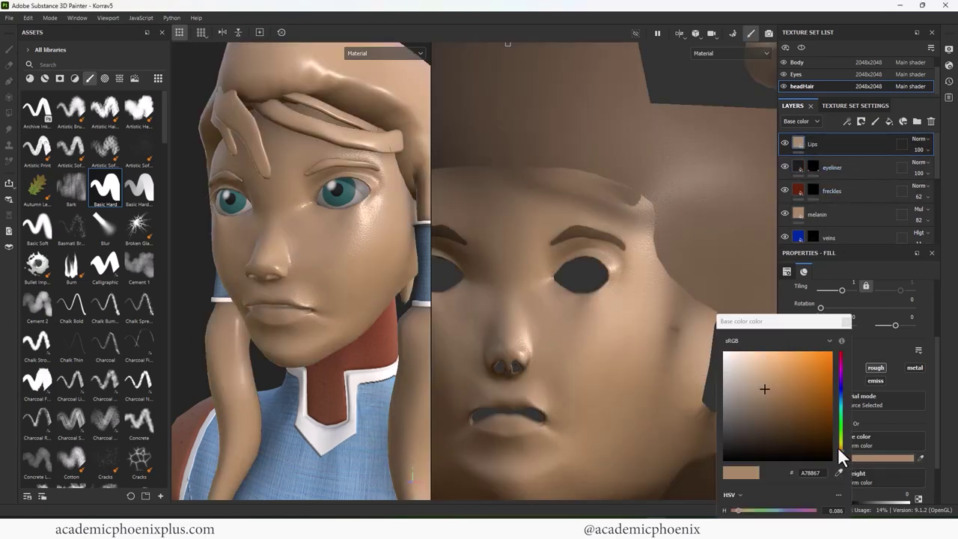
left_click_drag(841, 447, 843, 454)
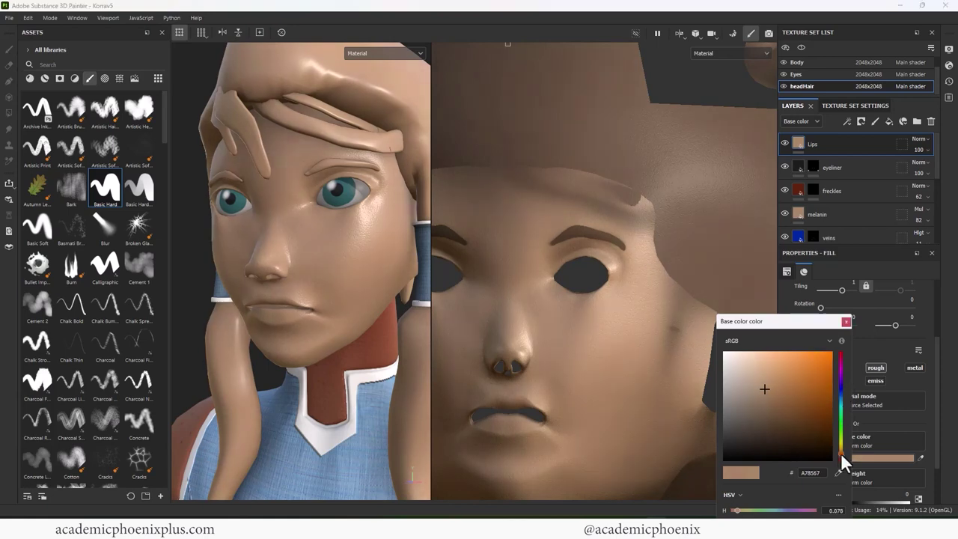
left_click(780, 391)
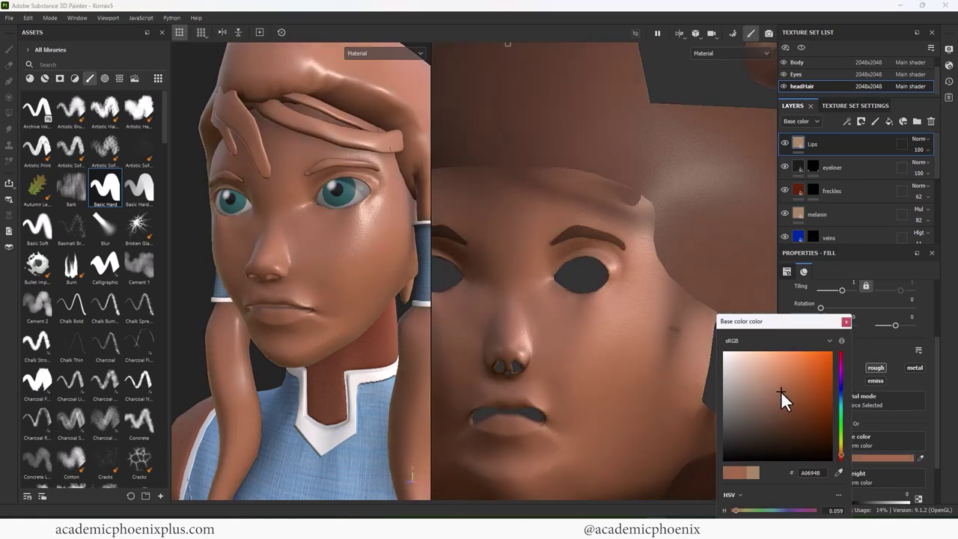
Add a black mask to the Lips layer.
right_click(798, 140)
left_click(855, 154)
right_click(798, 140)
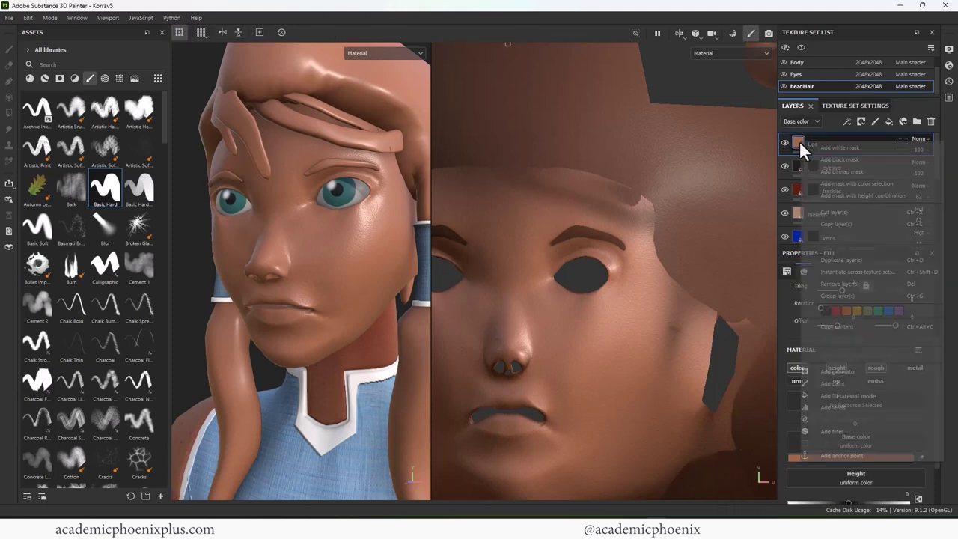
left_click(839, 157)
Fill the upper and lower lip faces in the Lips mask on the UV layout, using Polygon Fill in quad mode.
right_click_drag(684, 322, 680, 326, "alt")
middle_click_drag(613, 337, 733, 238, "alt")
left_click(9, 113)
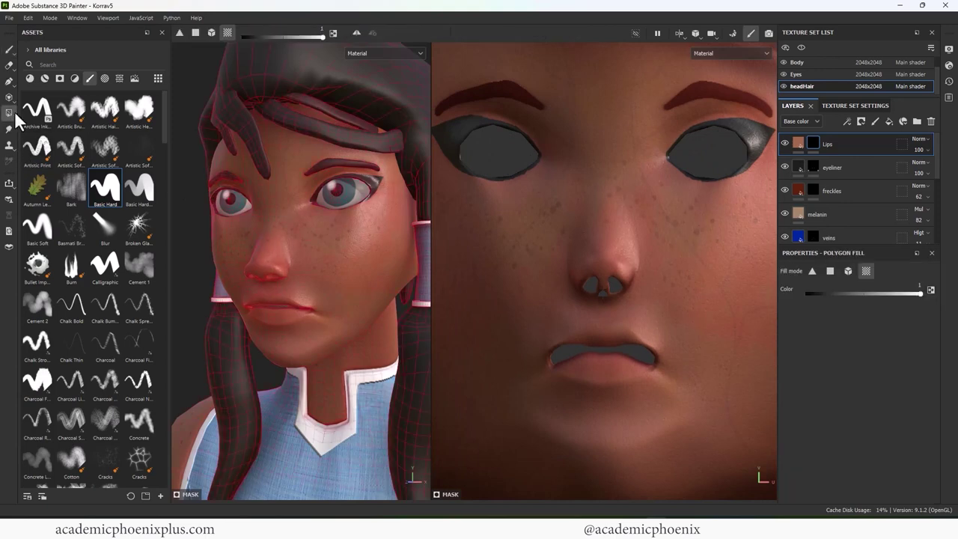
left_click(829, 270)
right_click_drag(635, 322, 603, 341, "alt")
left_click_drag(640, 367, 641, 368)
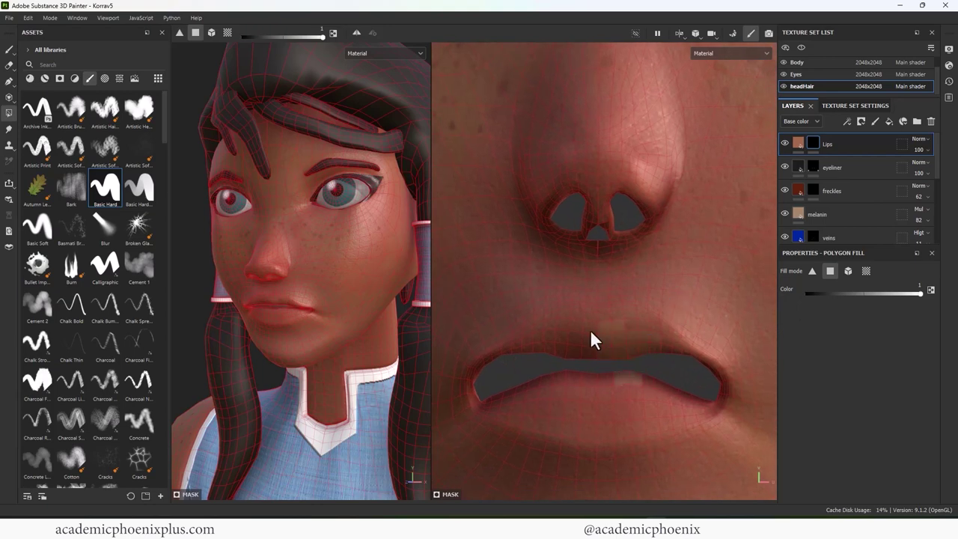
left_click_drag(634, 323, 654, 365)
left_click_drag(572, 319, 641, 434)
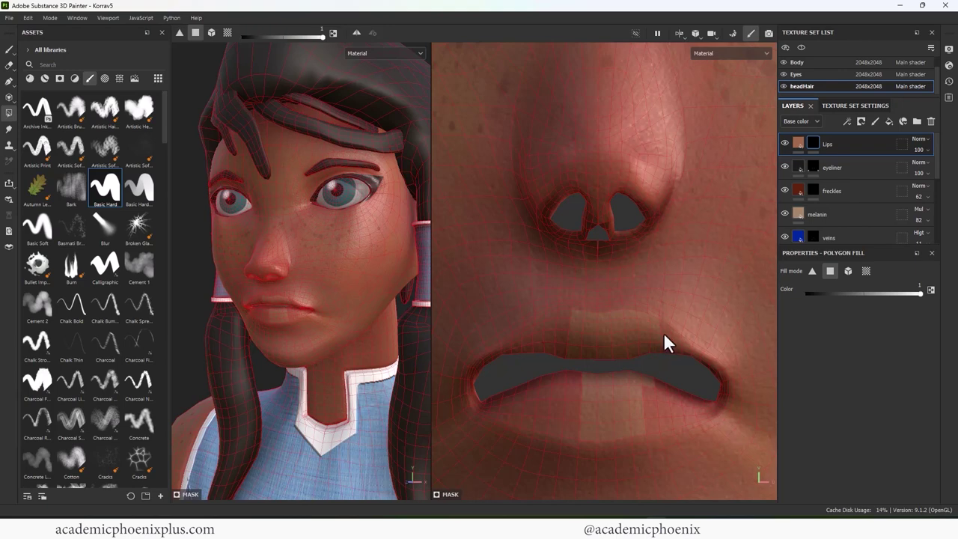
left_click_drag(657, 337, 676, 357)
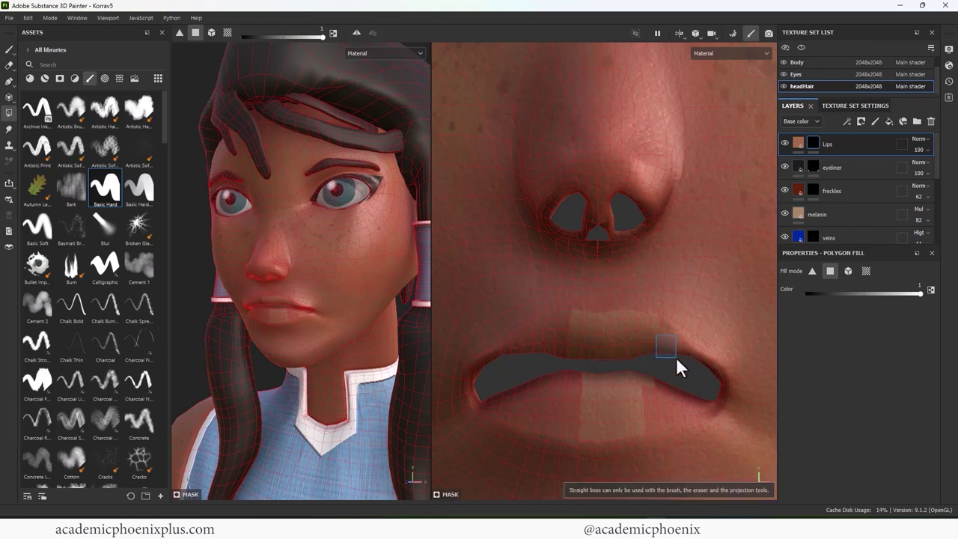
left_click_drag(538, 325, 539, 326)
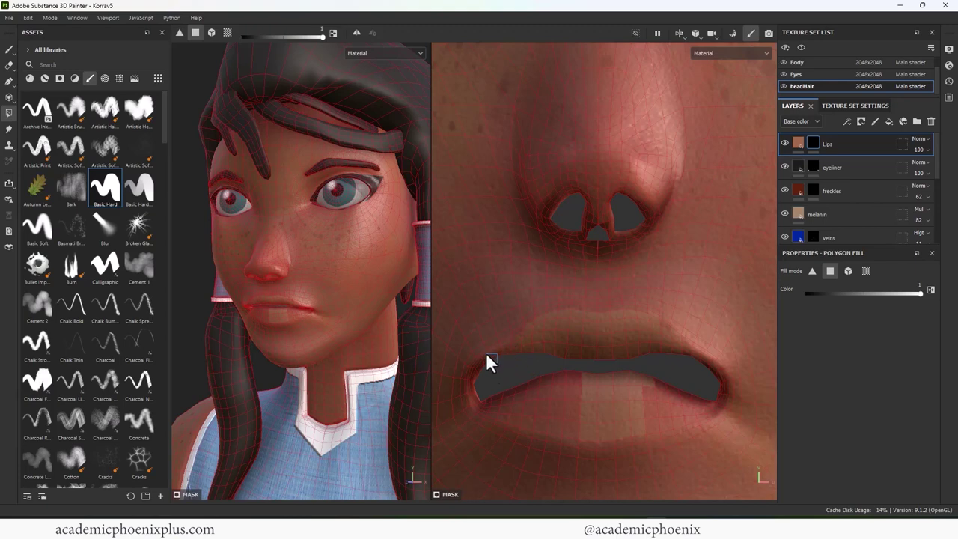
left_click_drag(489, 369, 578, 420)
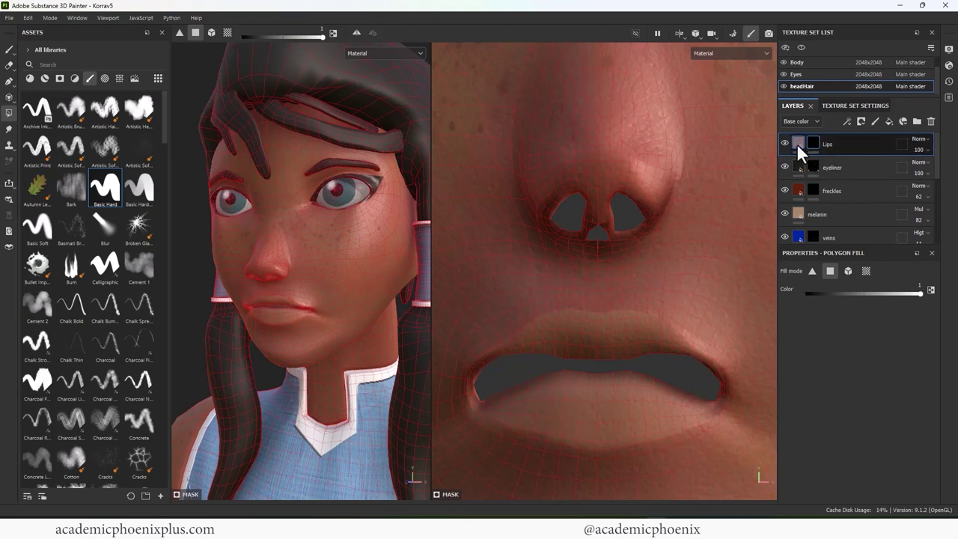
Shift the Lips layer's base color toward red, to A1524B, and check it on the face.
left_click(798, 143)
left_click_drag(301, 364, 397, 329, "alt")
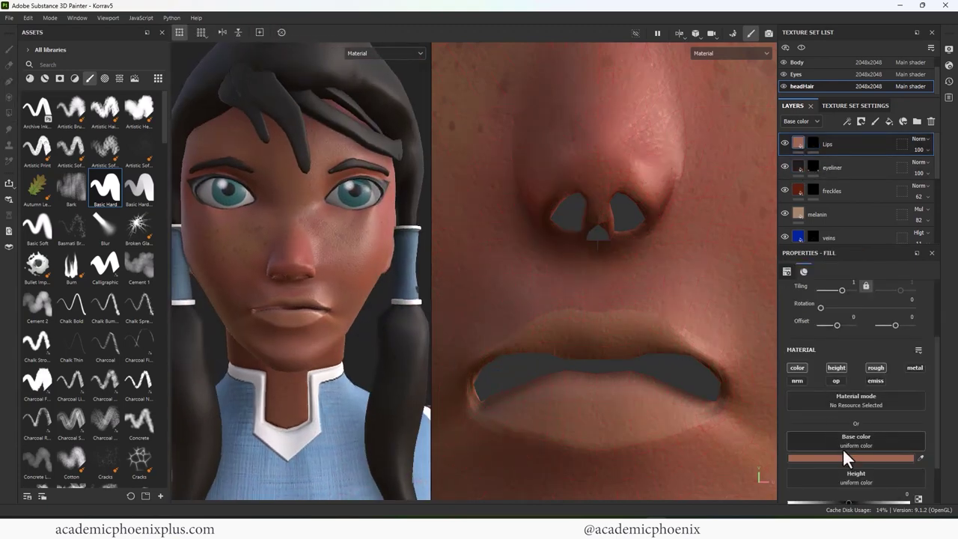
left_click(843, 457)
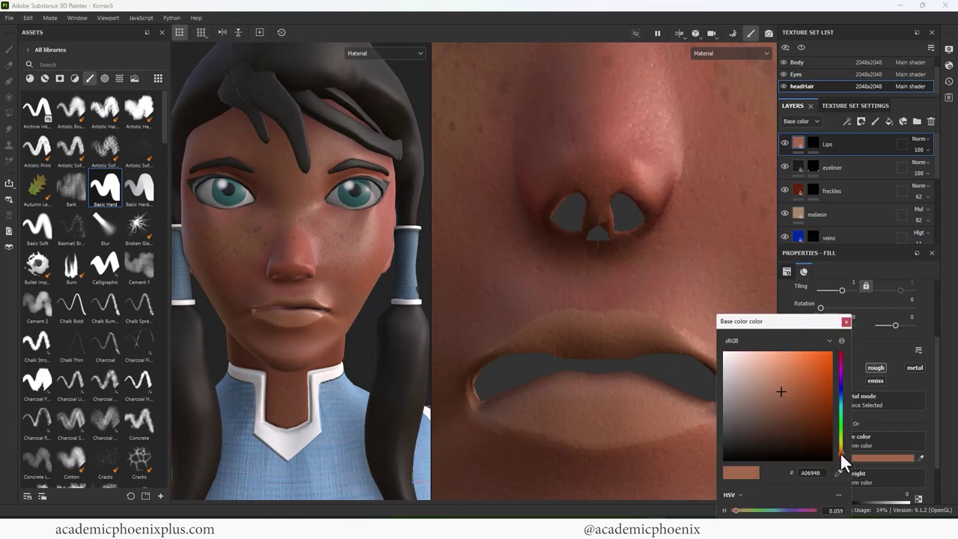
left_click_drag(840, 454, 838, 458)
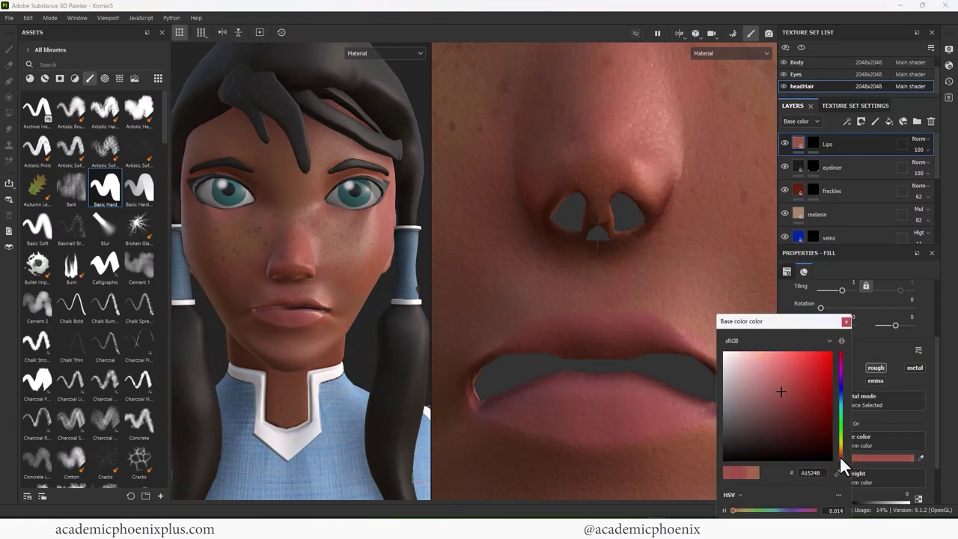
right_click_drag(583, 375, 427, 366, "alt")
left_click_drag(340, 360, 321, 364, "alt")
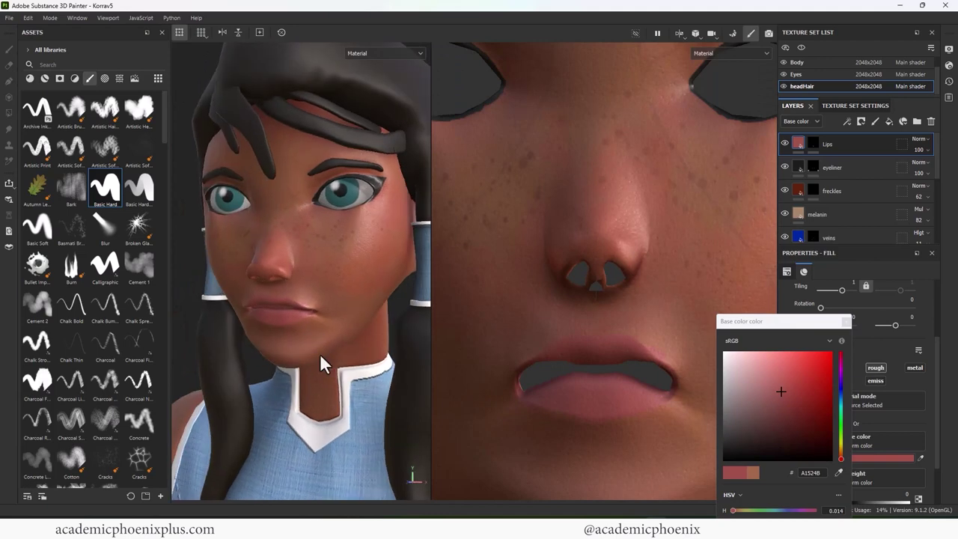
Darken the Lips layer's base color to a deeper muted red, judging it against the whole character.
mouse_move(780, 391)
left_mouse_down()
mouse_move(769, 402)
mouse_move(784, 395)
left_mouse_up()
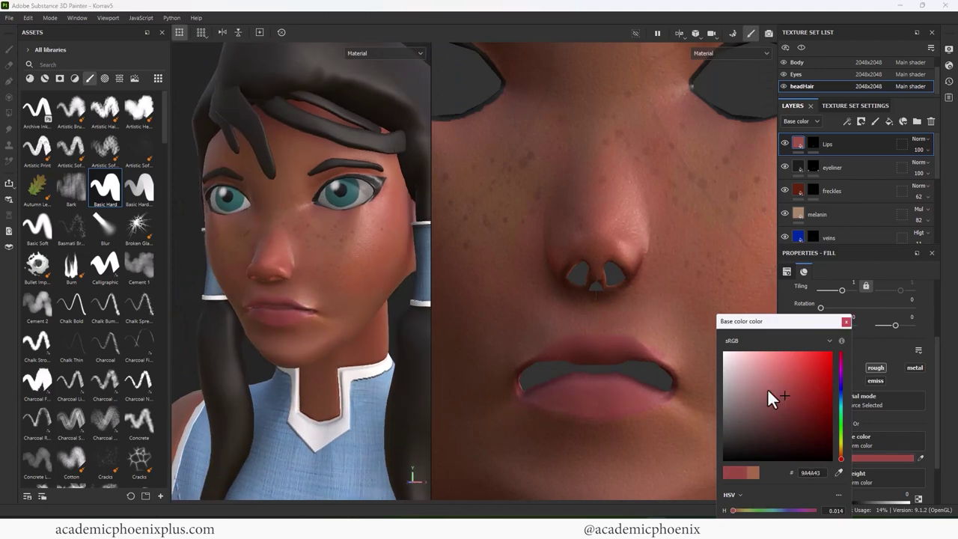
right_click_drag(322, 366, 196, 280, "alt")
middle_click_drag(281, 308, 265, 253, "alt")
right_click_drag(314, 254, 364, 265, "alt")
left_click_drag(363, 266, 372, 285, "alt")
left_click(786, 395)
left_click_drag(787, 394, 864, 342)
left_click_drag(802, 391, 784, 401)
left_click(845, 322)
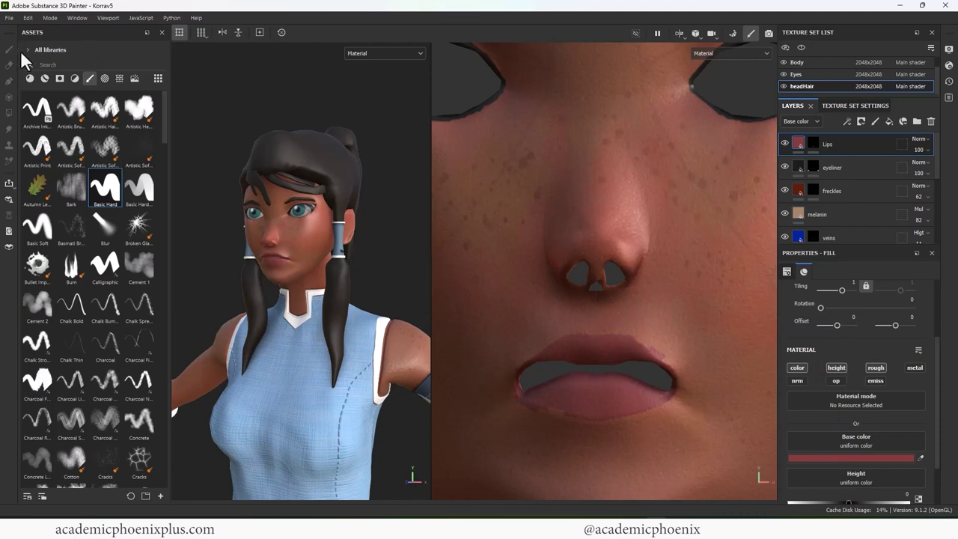
Clean up the jagged lip outline in the Lips mask with a size 0.1 paint brush, erasing the excess color around the edges.
left_click(813, 142)
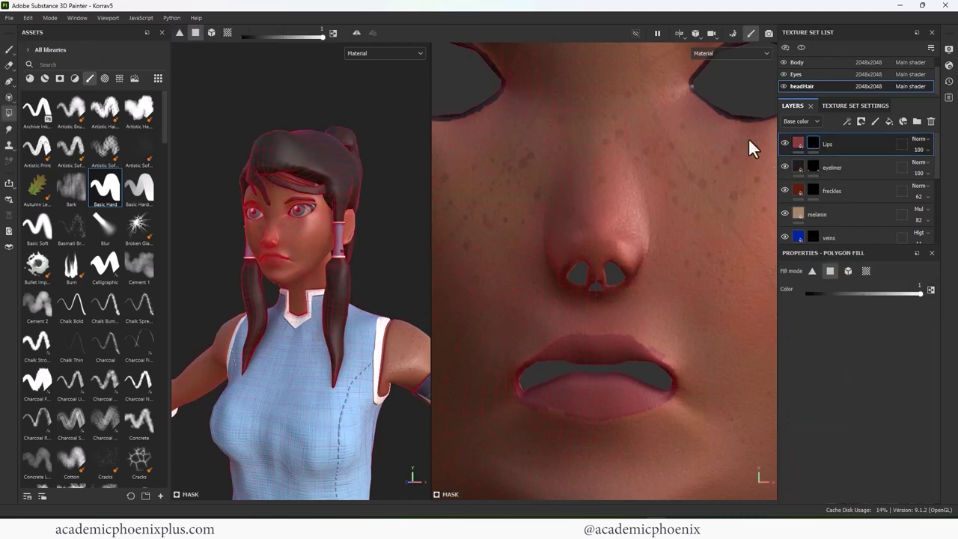
left_click(12, 46)
right_click_drag(583, 321, 682, 342, "alt")
middle_click_drag(621, 356, 619, 312, "alt")
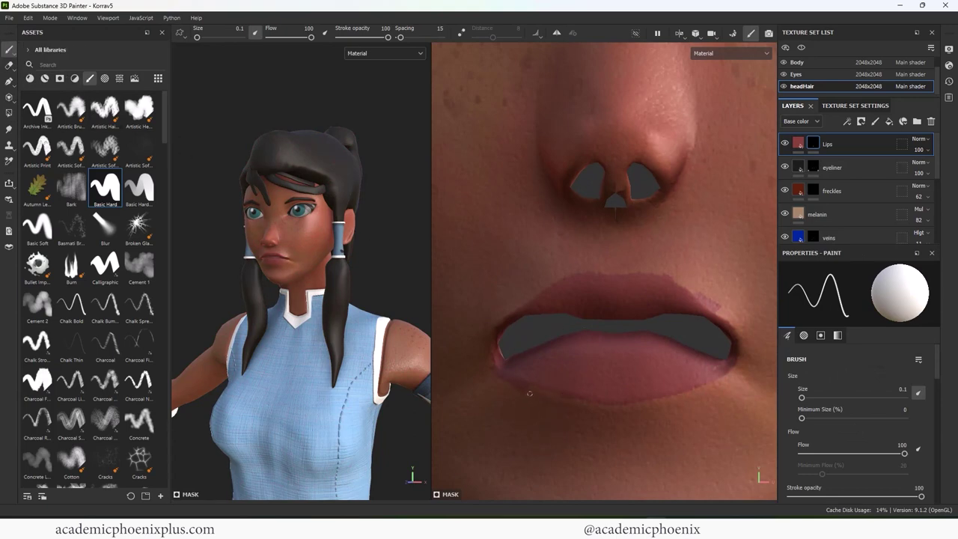
key("x")
right_click_drag(262, 266, 322, 266, "alt")
left_click_drag(322, 266, 350, 267, "alt")
right_click_drag(367, 268, 396, 270, "alt")
left_click_drag(397, 270, 344, 262, "alt")
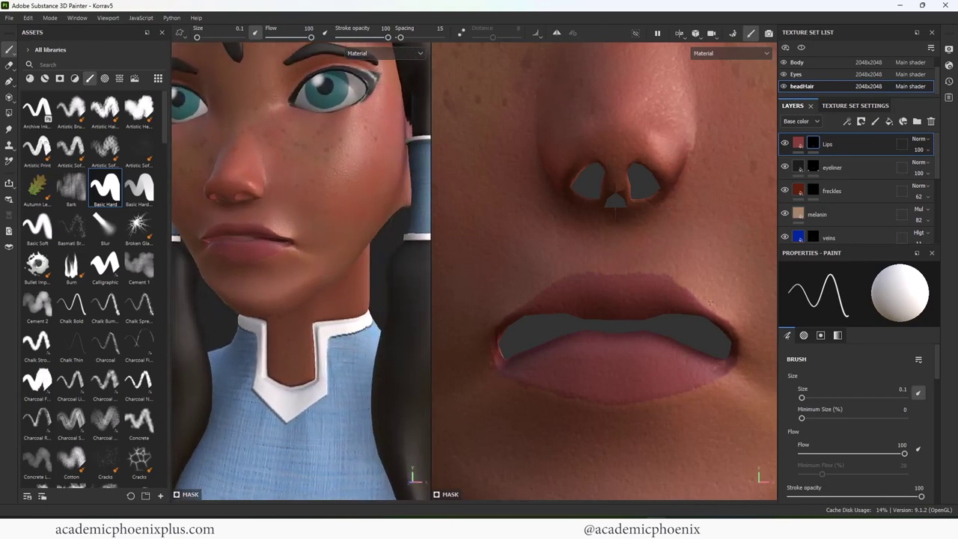
Make the lips glossier by lowering the Lips layer's roughness to 0.1796, and check the shine on the face.
left_click(798, 143)
left_click_drag(935, 417, 936, 461)
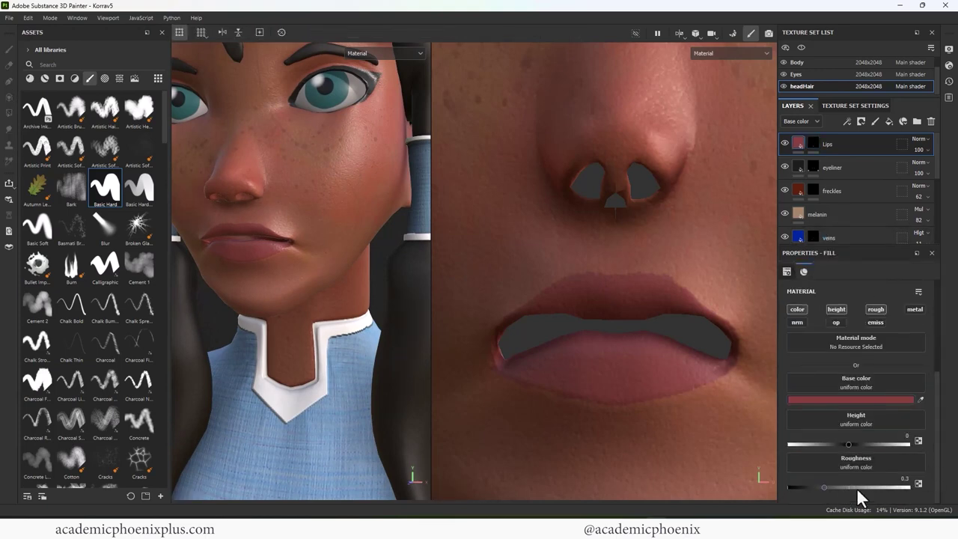
left_click_drag(822, 486, 806, 487)
left_click_drag(338, 293, 402, 339, "alt")
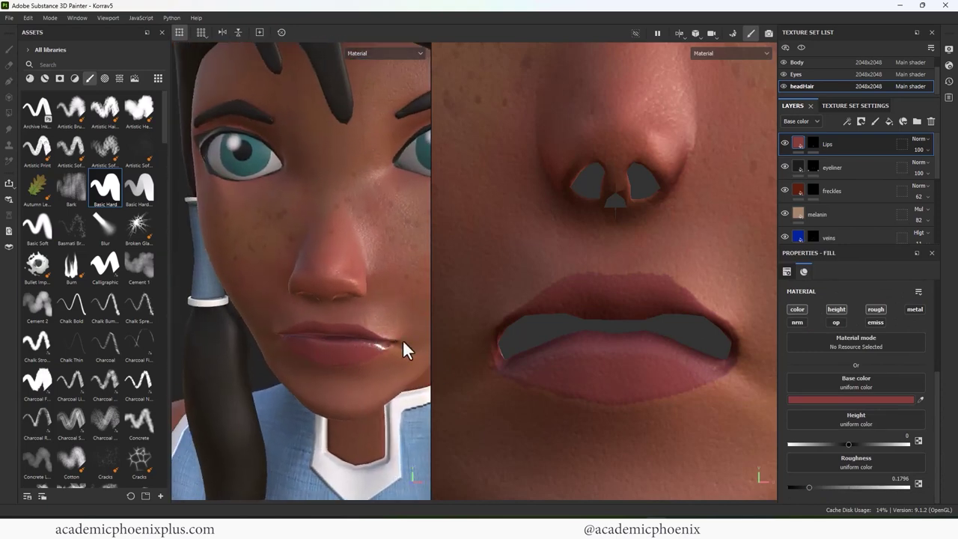
Raise the Lips layer's height to 0.0776 and assign the Anisotropic Noise texture to its height channel.
left_click(856, 442)
left_click_drag(856, 443, 855, 447)
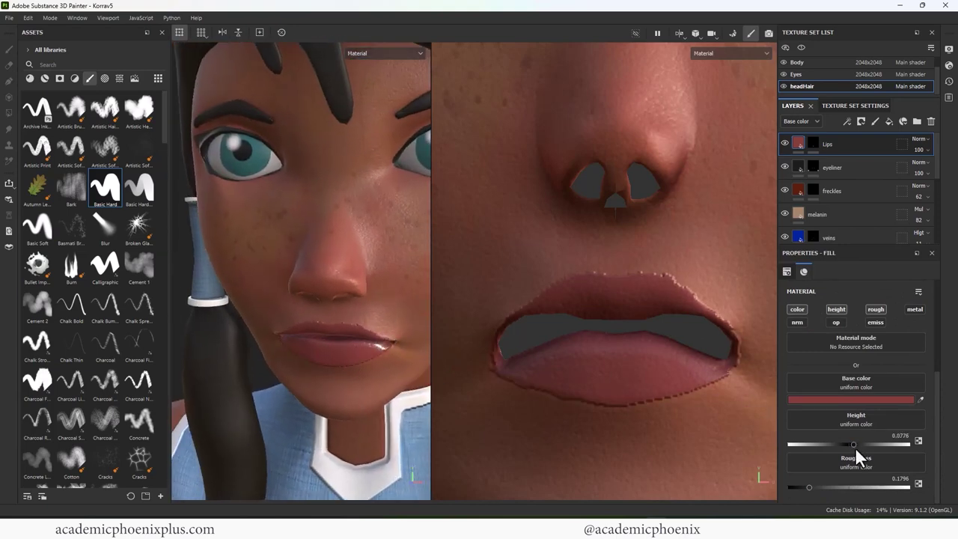
left_click(861, 422)
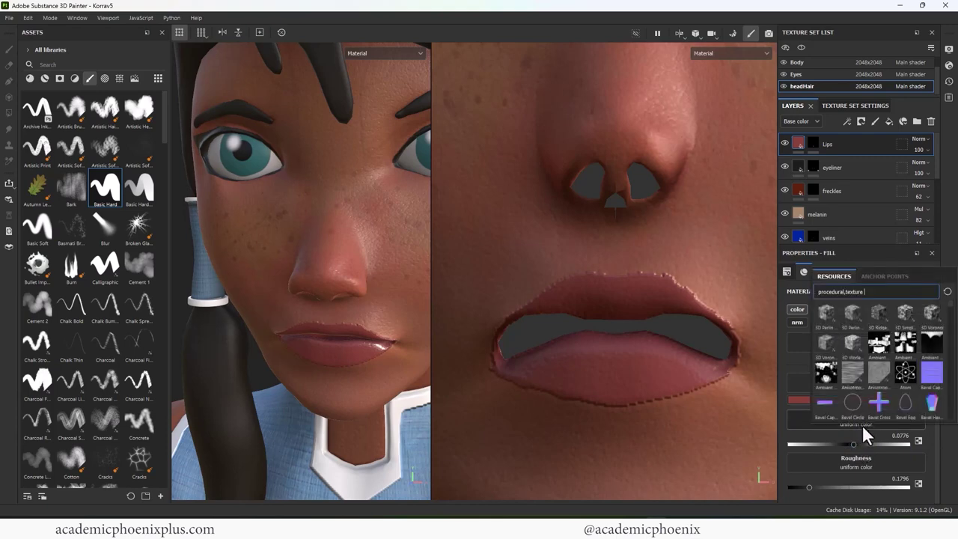
left_click(851, 377)
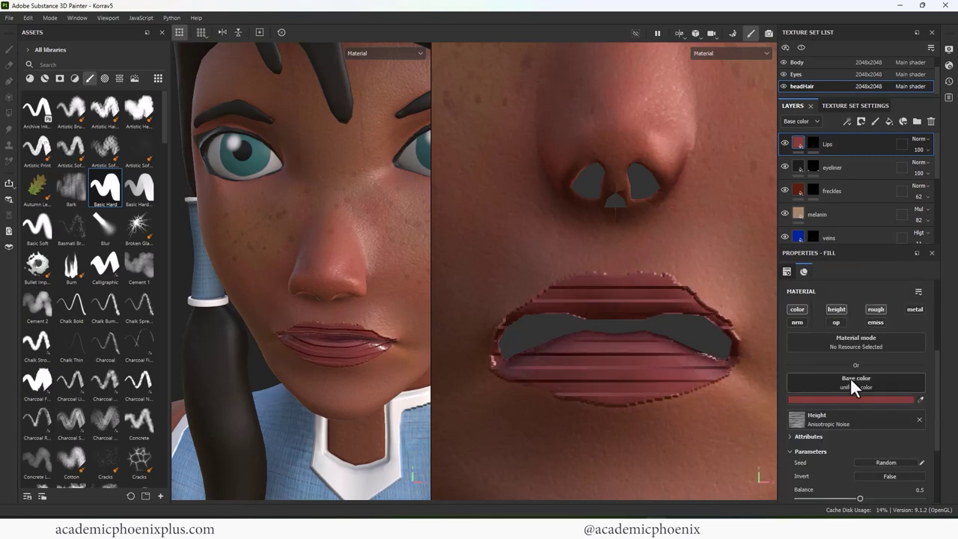
Set the Lips fill's UV tiling to 32 and its rotation to 89.01 so the noise forms fine vertical lip creases.
left_click_drag(936, 410, 934, 369)
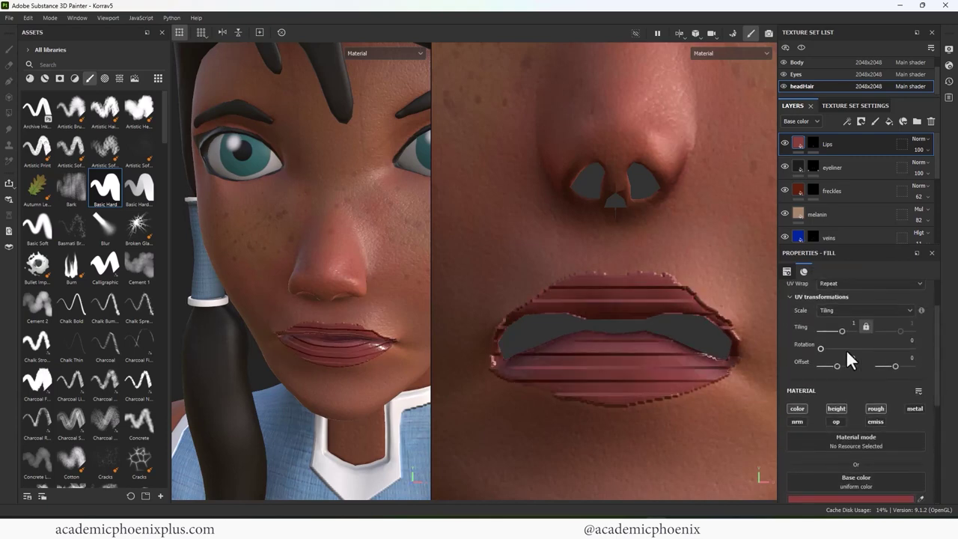
left_click_drag(840, 331, 861, 331)
left_click_drag(935, 364, 937, 376)
scroll(883, 359, "up", 1)
left_click_drag(823, 338, 843, 338)
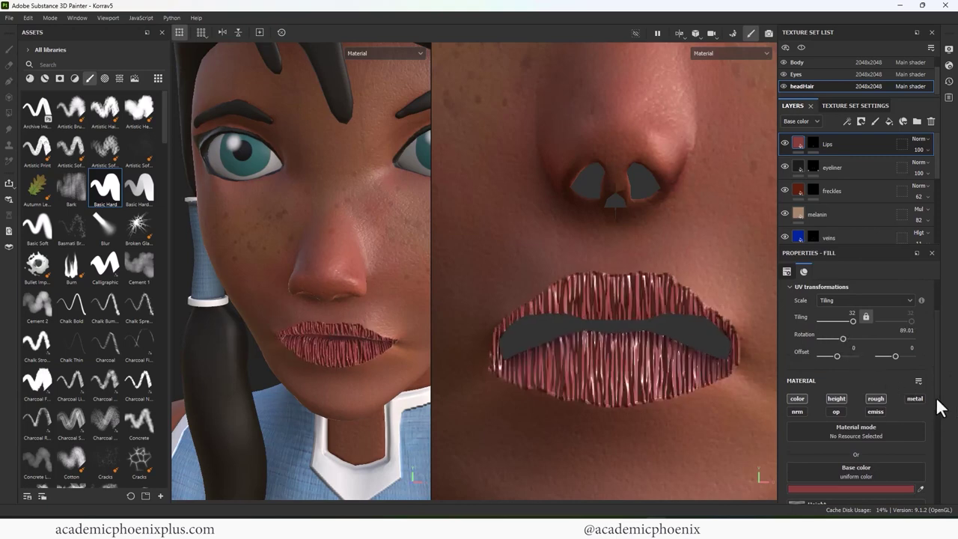
scroll(939, 413, "down", 1)
left_click_drag(940, 413, 931, 448)
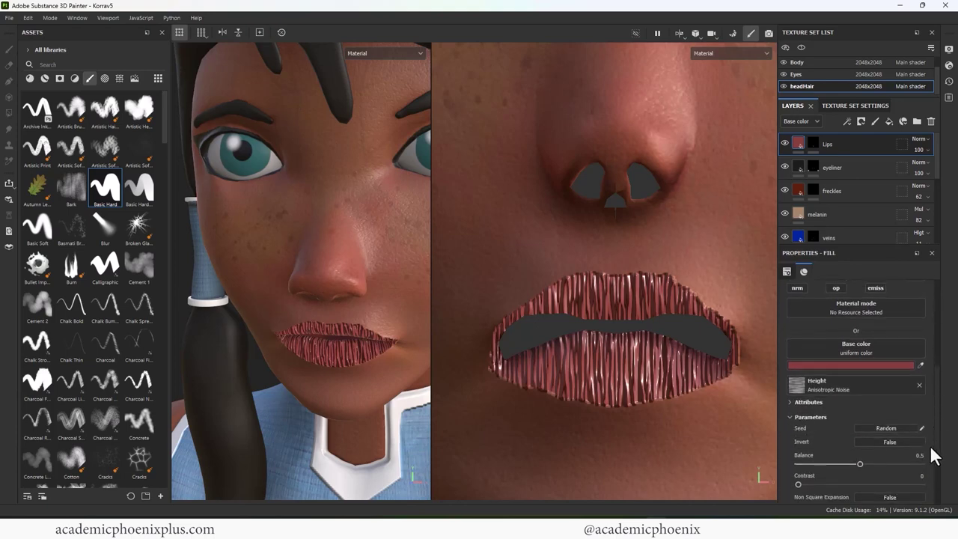
Set the Lips layer's blending mode to Multiply in the height channel, and check the lips on the UV layout and the model.
left_click(808, 121)
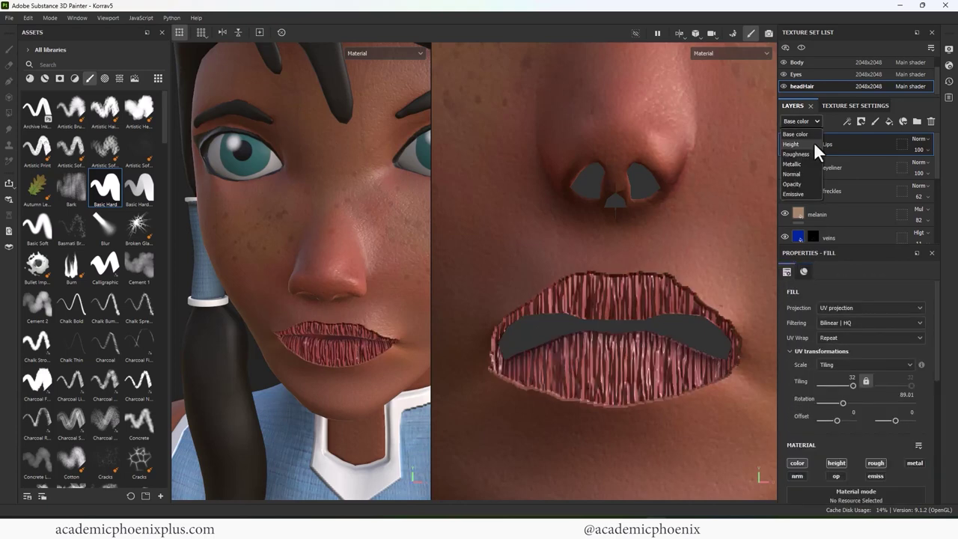
left_click(815, 145)
left_click(917, 139)
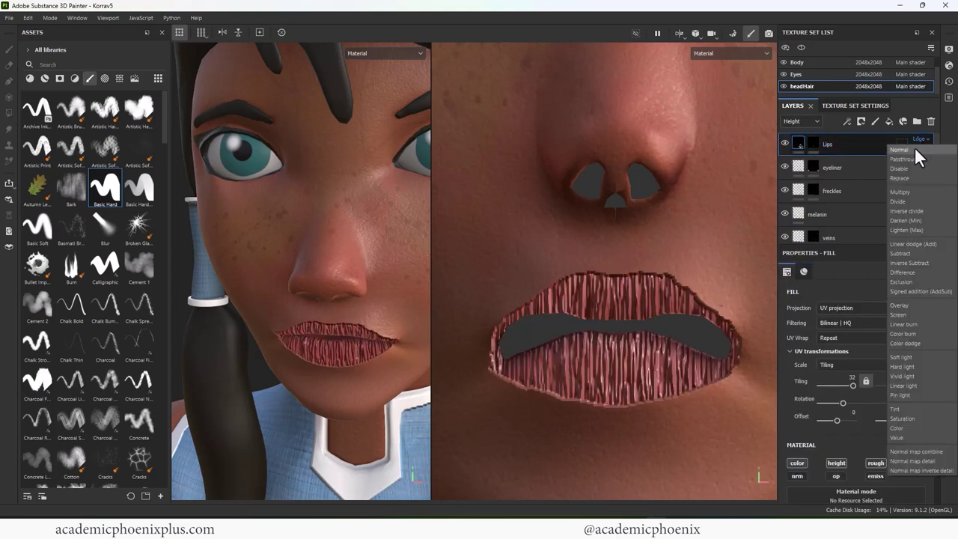
left_click(916, 139)
left_click(916, 139)
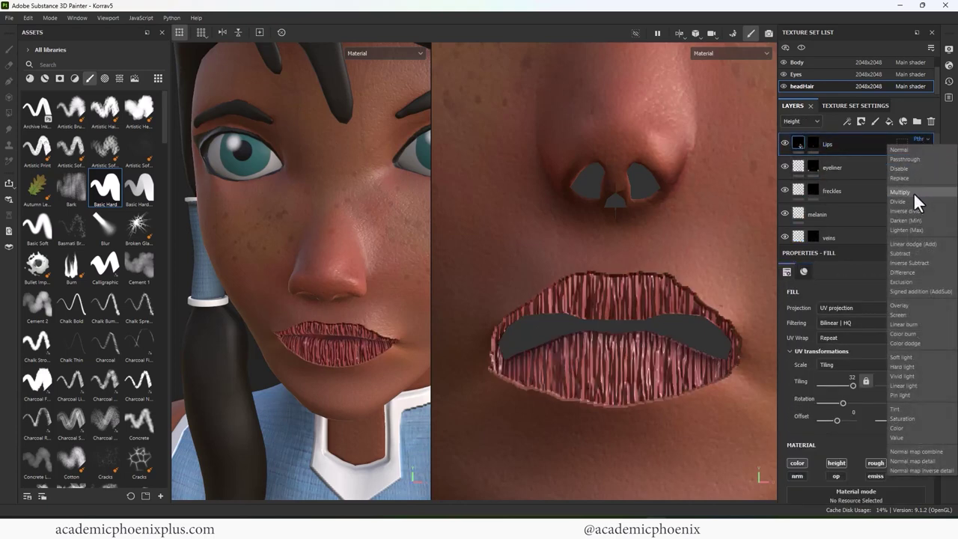
left_click(906, 191)
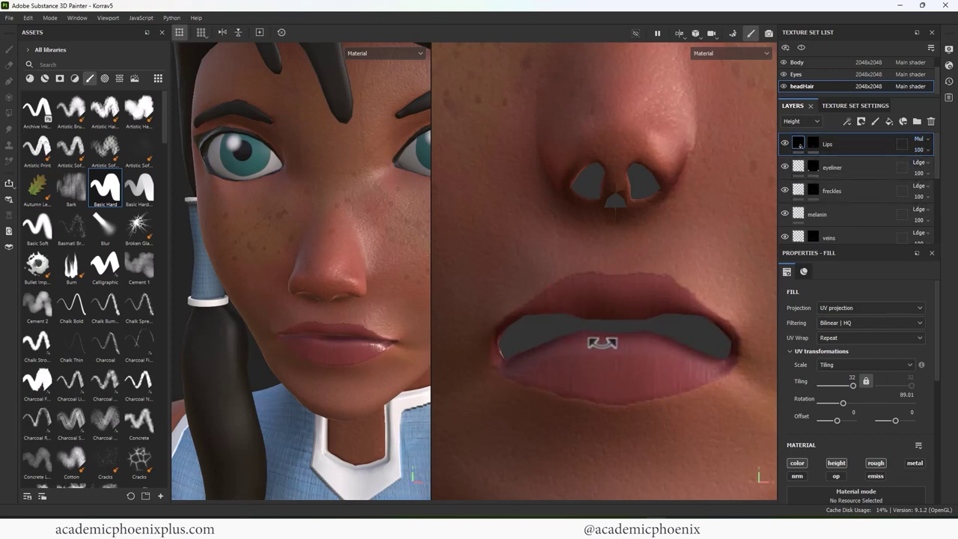
left_click_drag(639, 336, 660, 312, "alt")
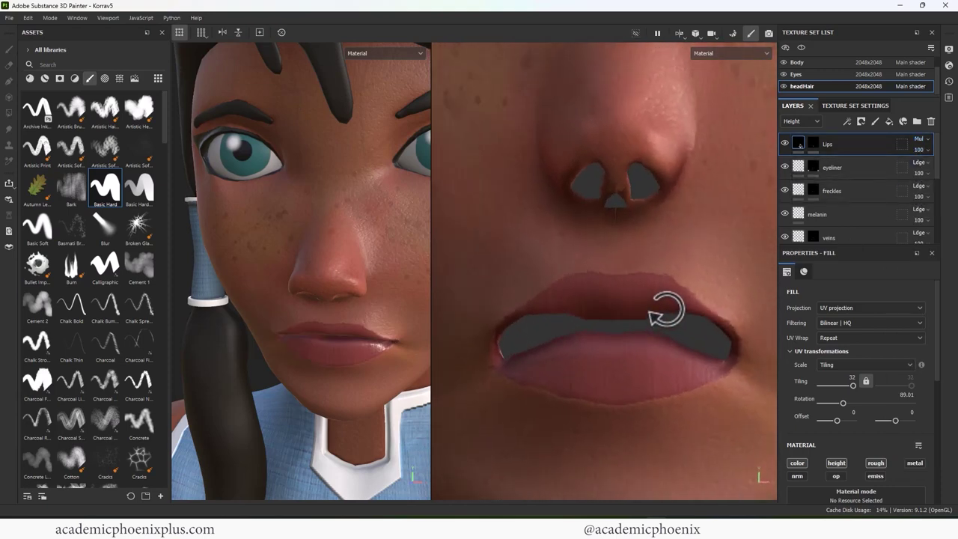
right_click_drag(679, 333, 563, 287, "alt")
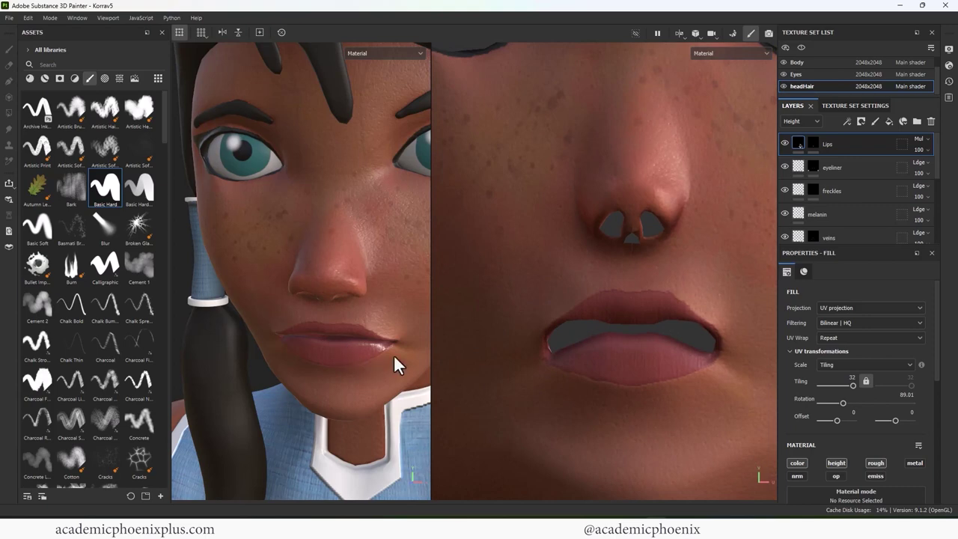
left_click_drag(368, 419, 340, 398, "alt")
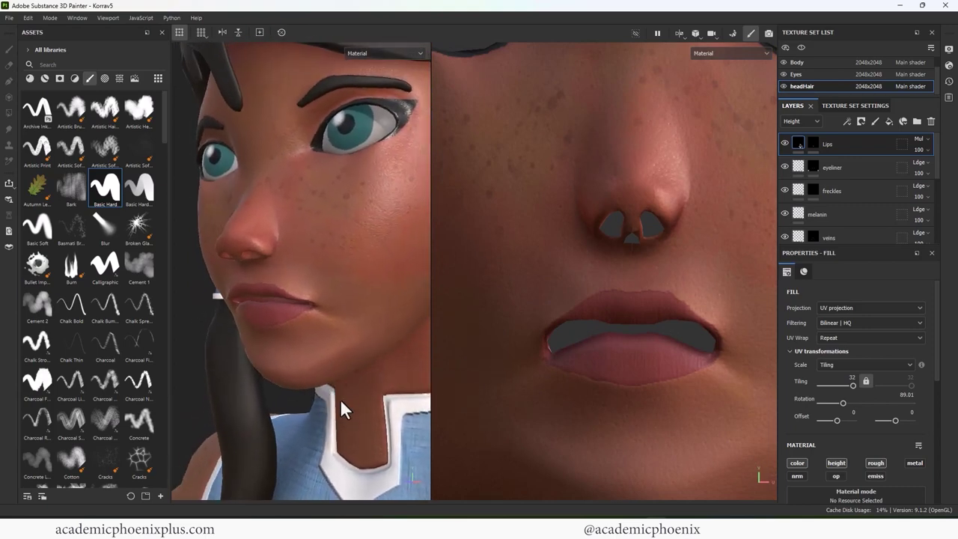
mouse_move(340, 398)
right_mouse_down("alt")
mouse_move(294, 374)
mouse_move(337, 390)
right_mouse_up("alt")
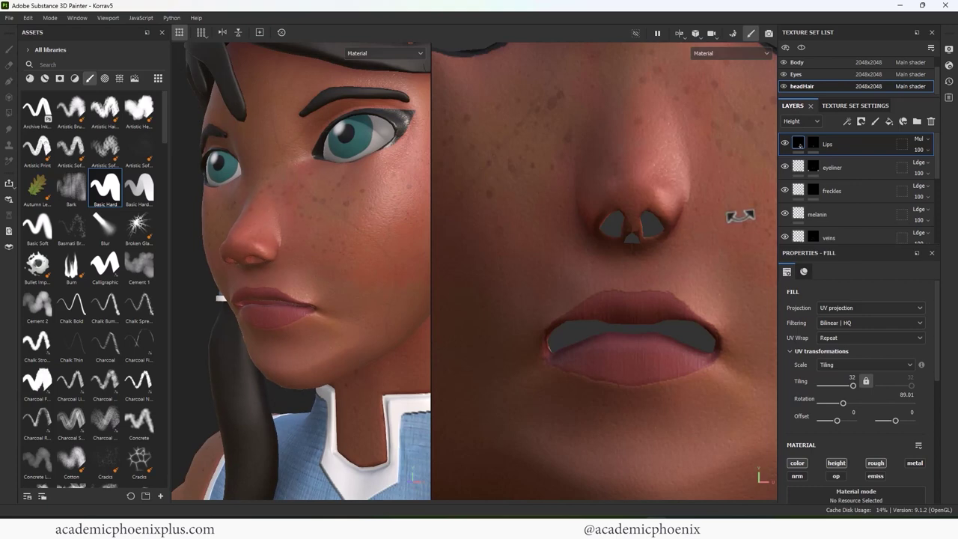
Open the opacity setting of the Lips layer for the height channel.
left_click(805, 120)
left_click(803, 144)
left_click(928, 151)
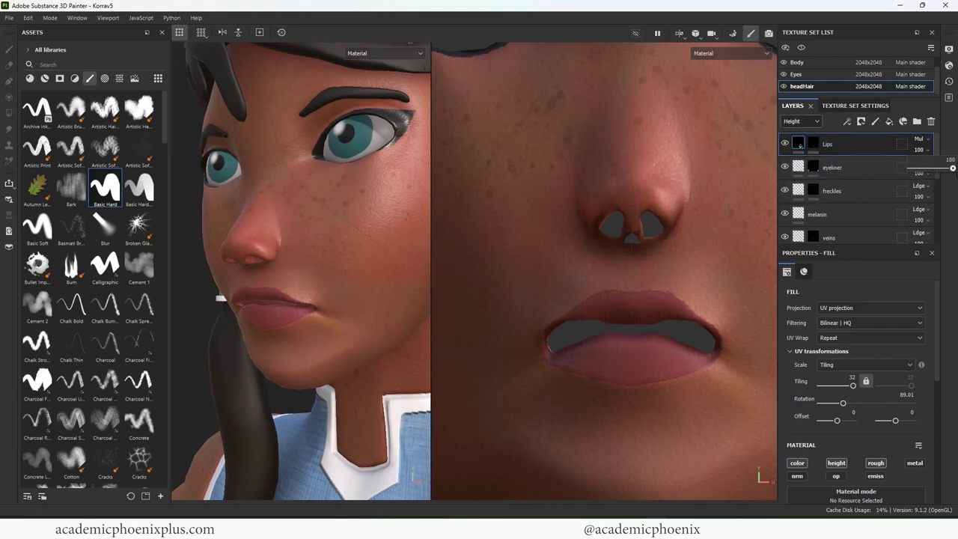
Examine the textured face on the full UV layout and on the character's upper body from several angles and distances.
right_click_drag(626, 317, 336, 305, "alt")
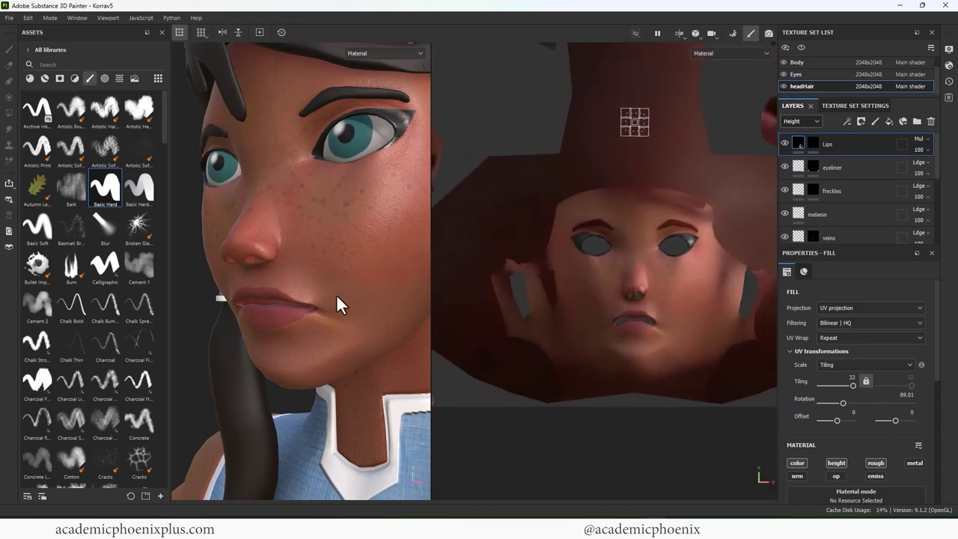
left_click_drag(336, 294, 381, 312, "alt")
right_click_drag(381, 312, 266, 279, "alt")
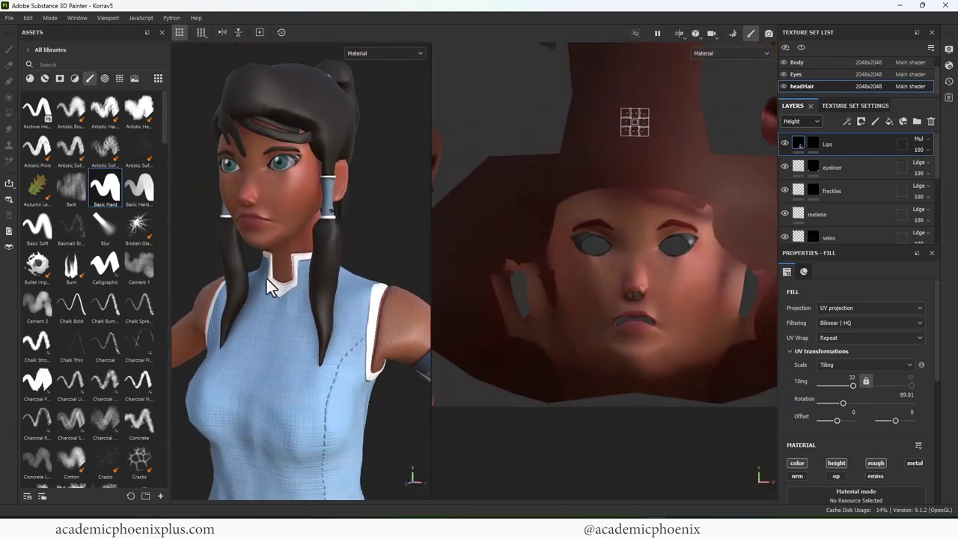
left_click_drag(266, 279, 306, 272, "alt")
right_click_drag(314, 276, 266, 230, "alt")
middle_click_drag(329, 276, 354, 286, "alt")
left_click_drag(354, 286, 331, 269, "alt")
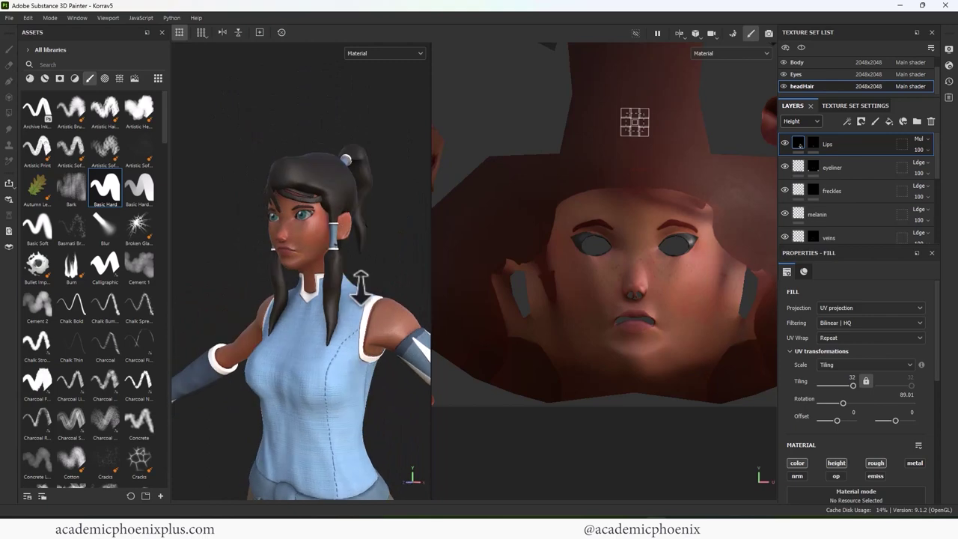
right_click_drag(361, 287, 291, 275, "alt")
middle_click_drag(291, 275, 278, 250, "alt")
left_click_drag(281, 252, 339, 257, "alt")
right_click_drag(359, 263, 381, 271, "alt")
middle_click_drag(363, 281, 375, 303, "alt")
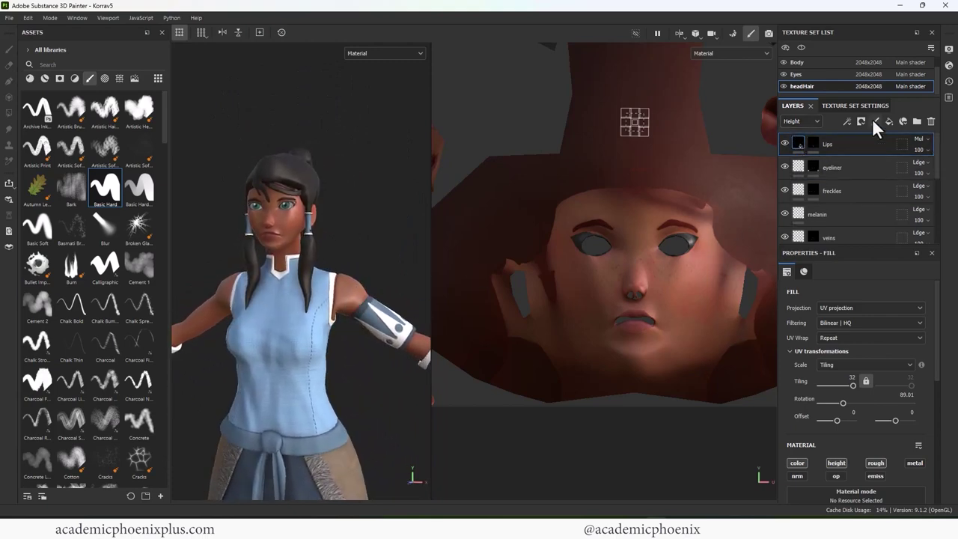
Enlarge the layer list in a 3D-only view, and reveal the hidden face layers progressively up to Lips to review the skin buildup.
left_click_drag(788, 246, 779, 413)
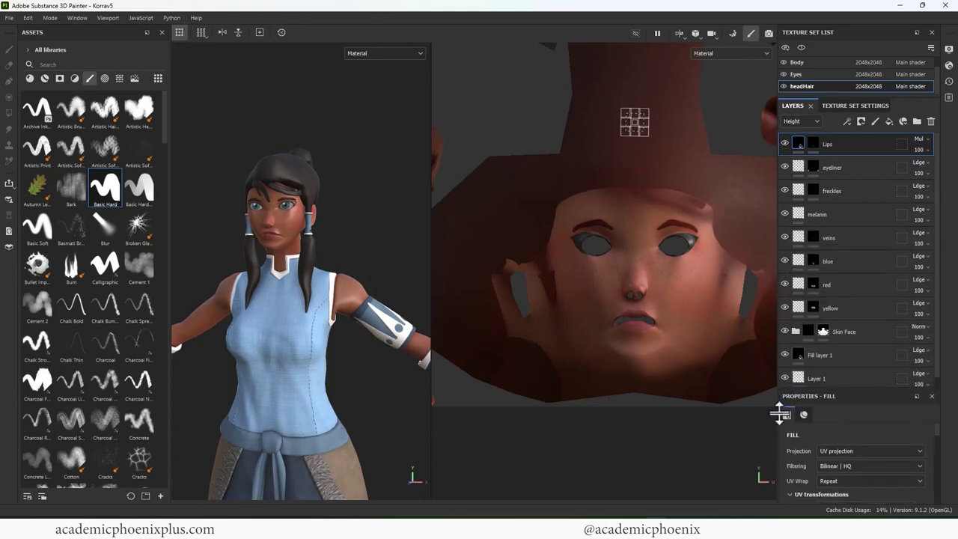
key("F2")
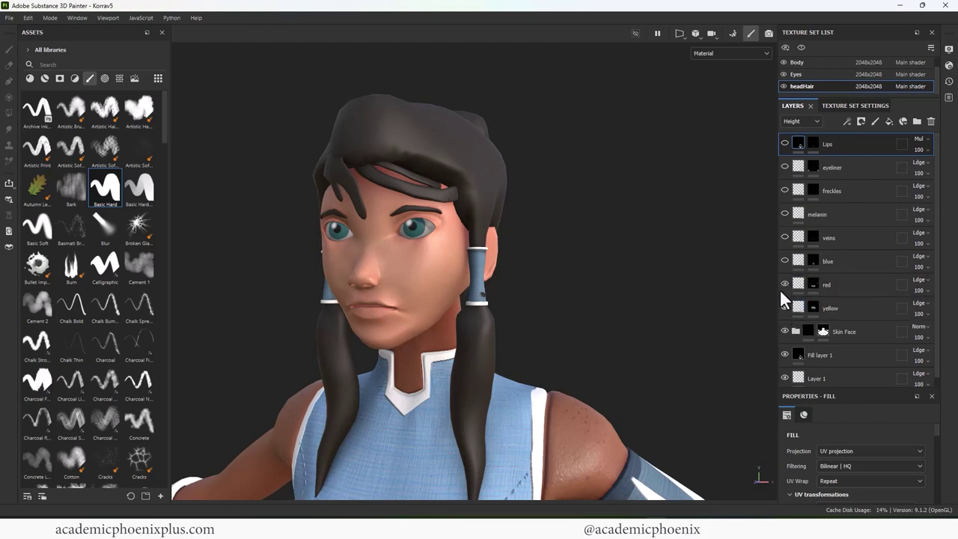
left_click_drag(783, 251, 780, 246)
left_click(783, 214)
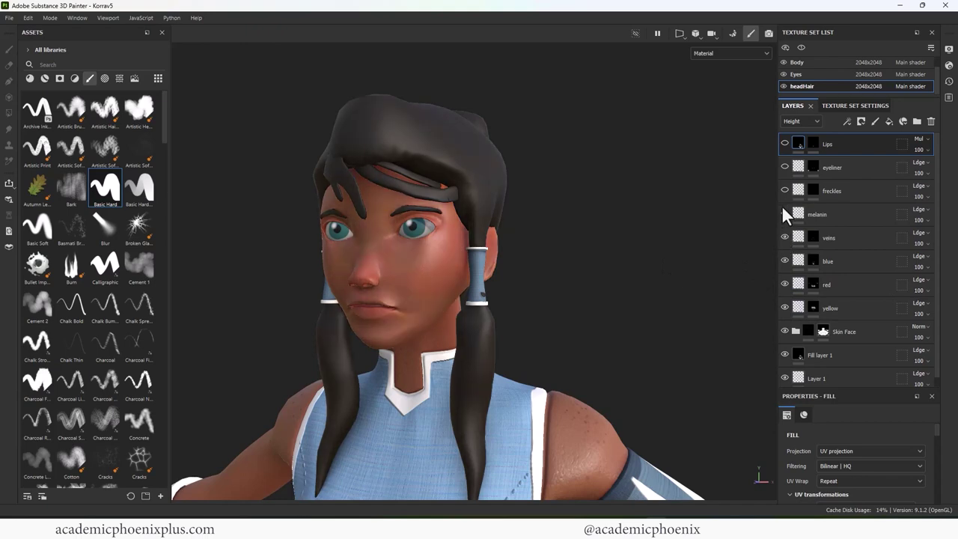
left_click(783, 167)
left_click(784, 143)
Compare the zoomed-out character with and without the face detail layers by toggling the layers from yellow up to Lips.
right_click_drag(681, 254, 543, 204, "alt")
left_click_drag(543, 204, 556, 216, "alt")
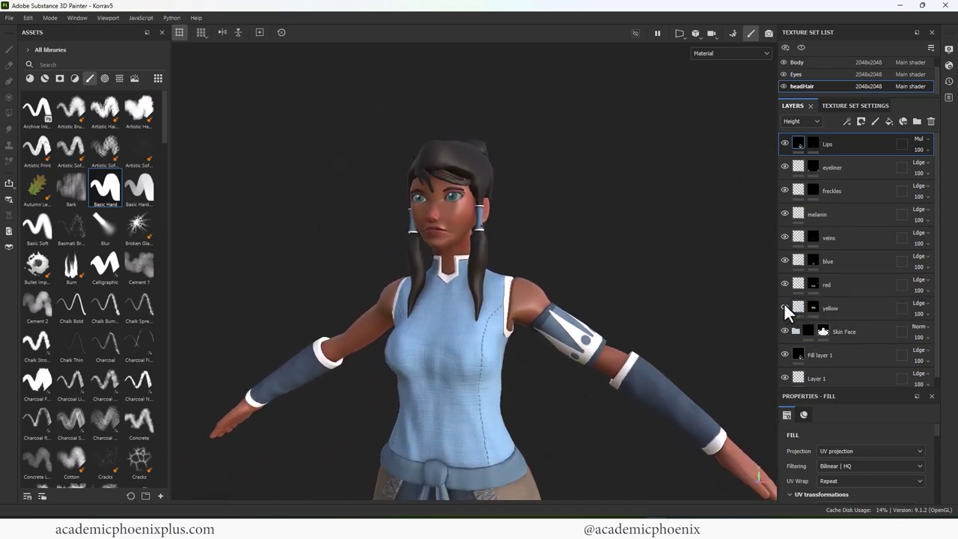
left_click_drag(782, 177, 784, 144)
left_click_drag(783, 303, 783, 145)
Review the textured head, arms and outfit together by viewing the character close up and from a distance.
left_click_drag(726, 260, 672, 224, "alt")
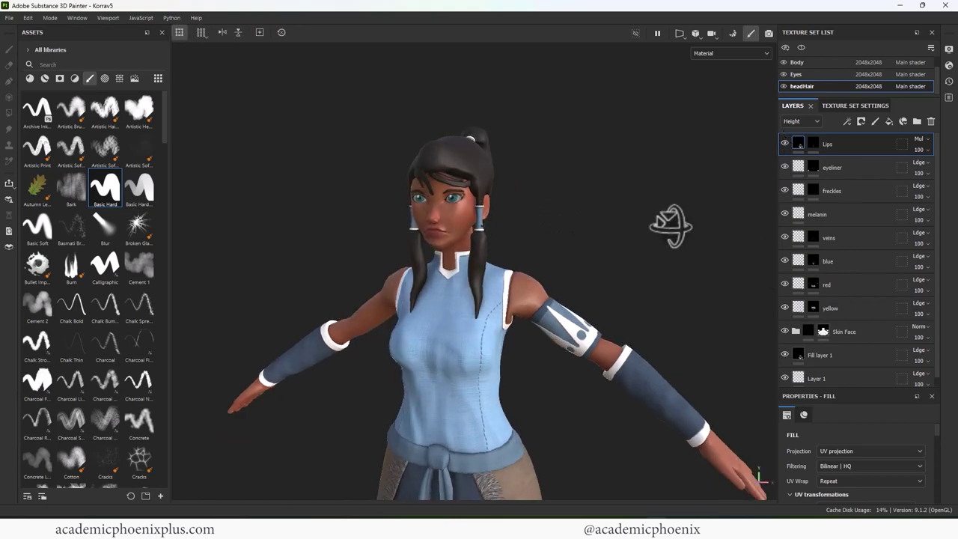
right_click_drag(671, 224, 743, 208, "alt")
left_click_drag(743, 208, 596, 287, "alt")
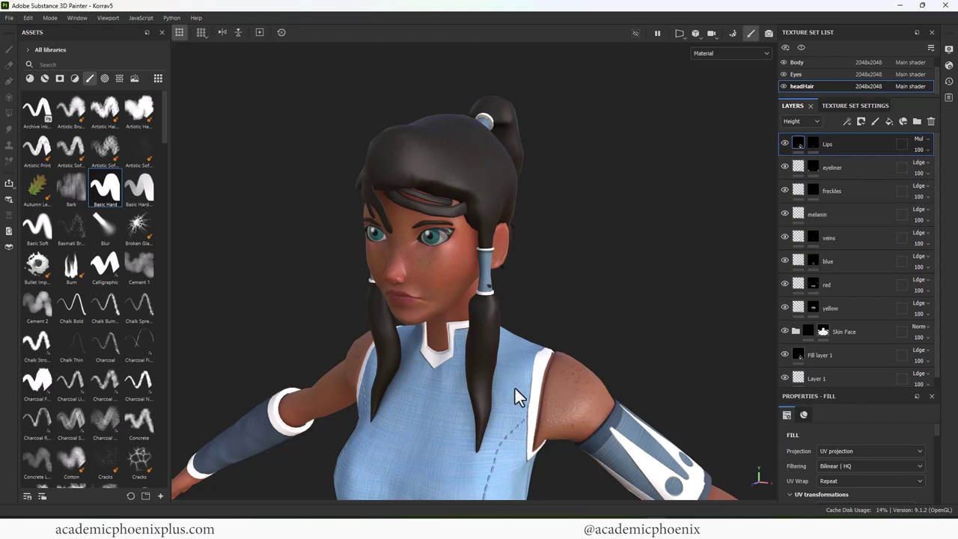
right_click_drag(623, 286, 595, 229, "alt")
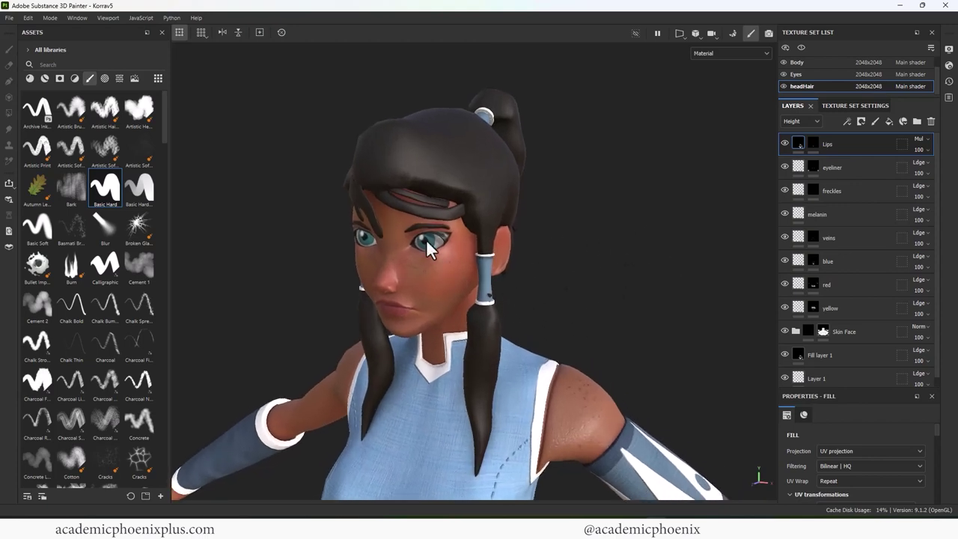
right_click_drag(426, 239, 516, 307, "alt")
middle_click_drag(539, 344, 549, 242, "alt")
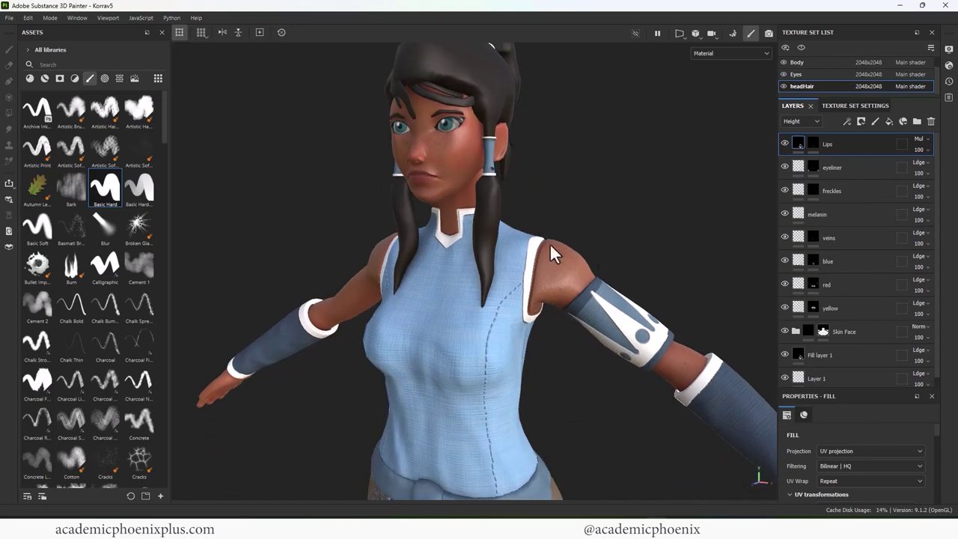
right_click_drag(549, 243, 455, 233, "alt")
left_click_drag(456, 233, 573, 305, "alt")
right_click_drag(573, 305, 282, 304, "alt")
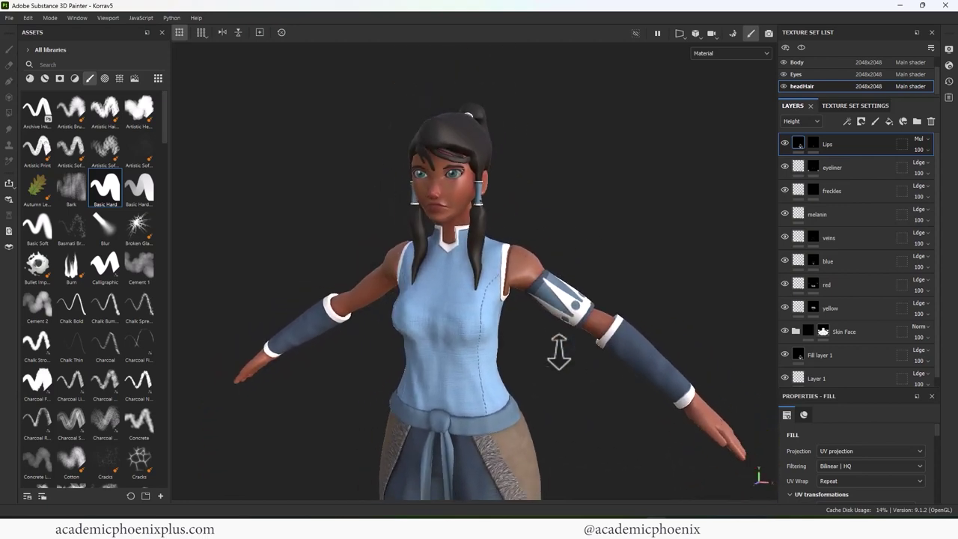
middle_click_drag(592, 368, 546, 315, "alt")
right_click_drag(546, 315, 689, 259, "alt")
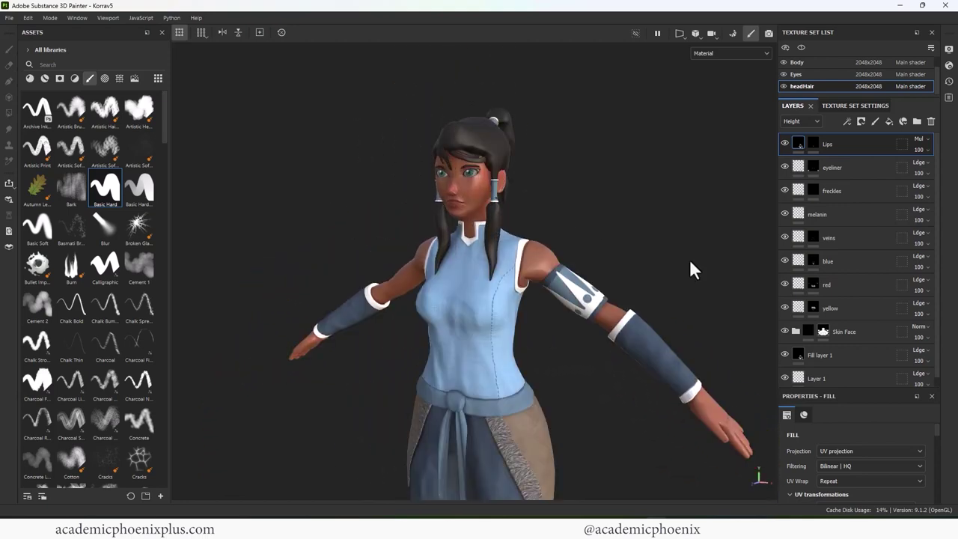